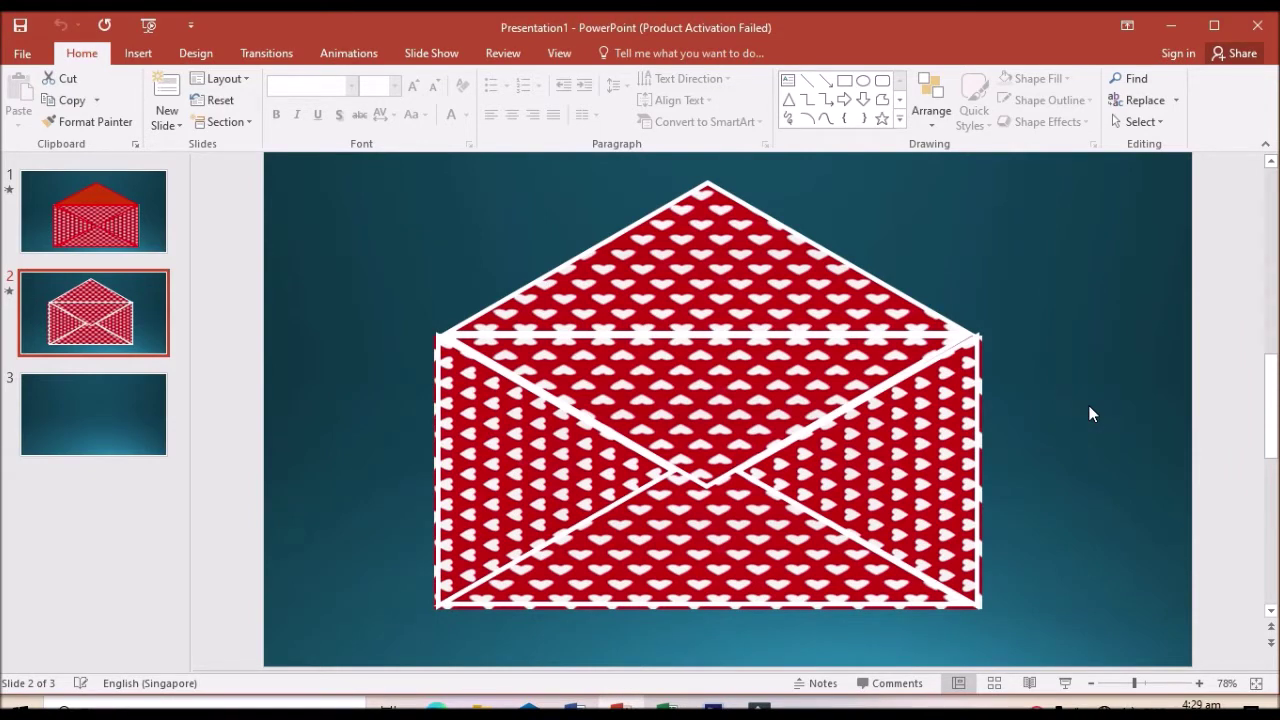
# Insert the 'wrapper 2' heart-pattern picture on slide 3 and nudge it slightly down-right
pyautogui.click(52, 408)
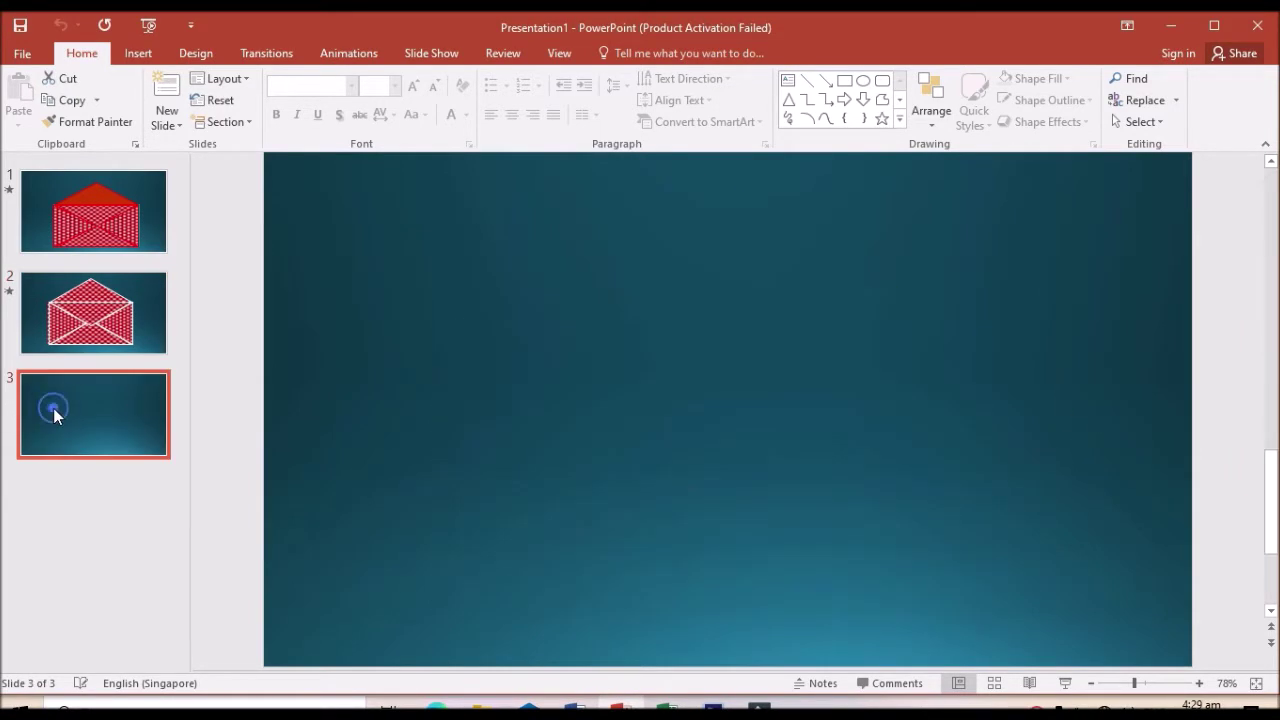
pyautogui.click(139, 54)
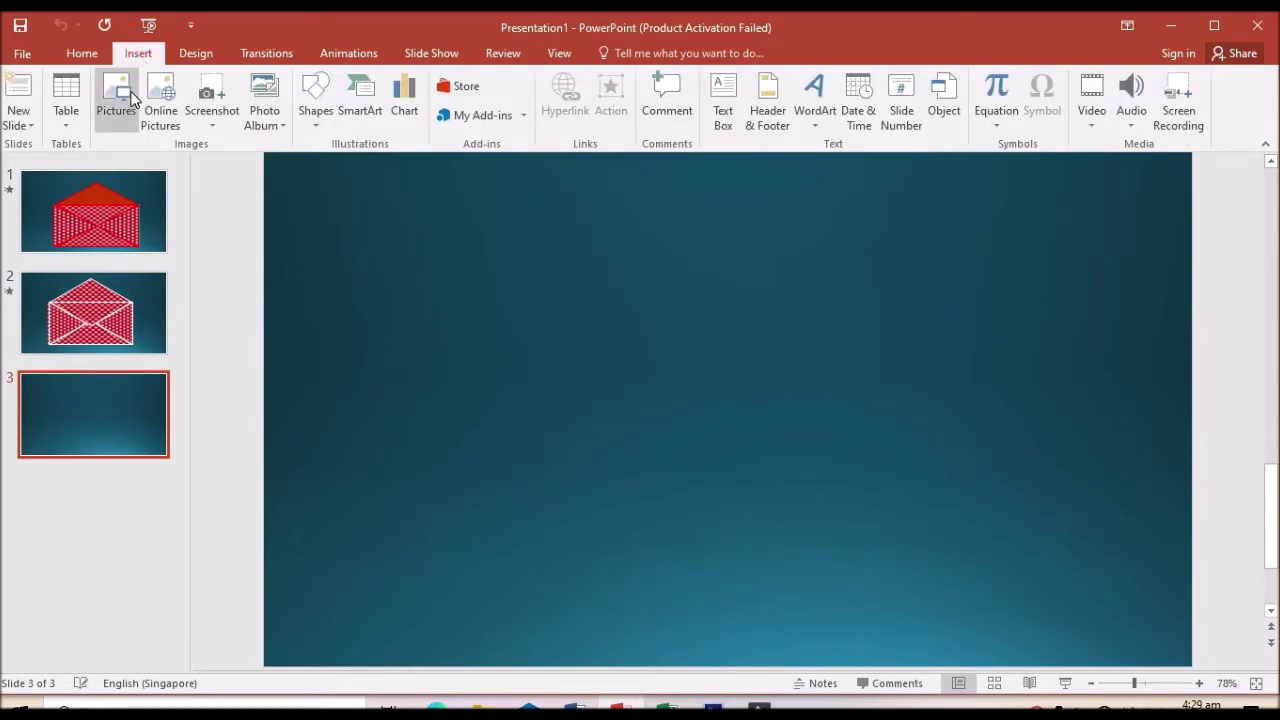
pyautogui.click(131, 92)
pyautogui.click(450, 420)
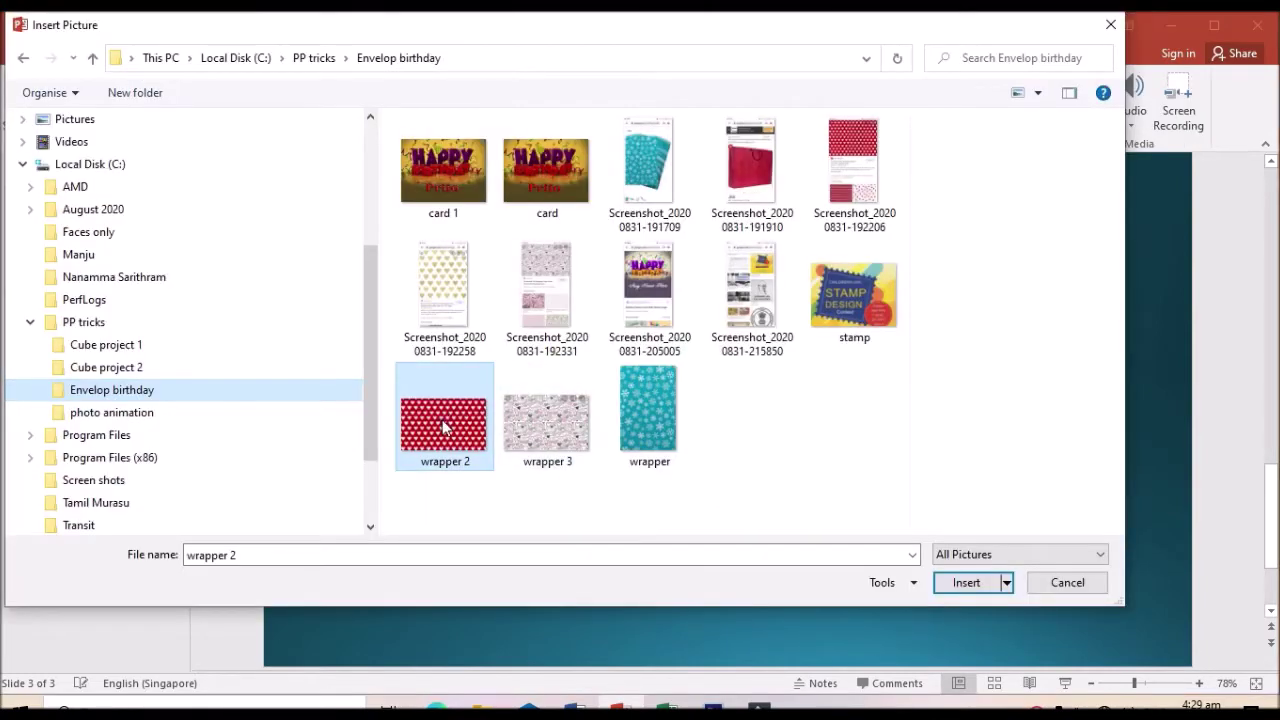
pyautogui.click(966, 583)
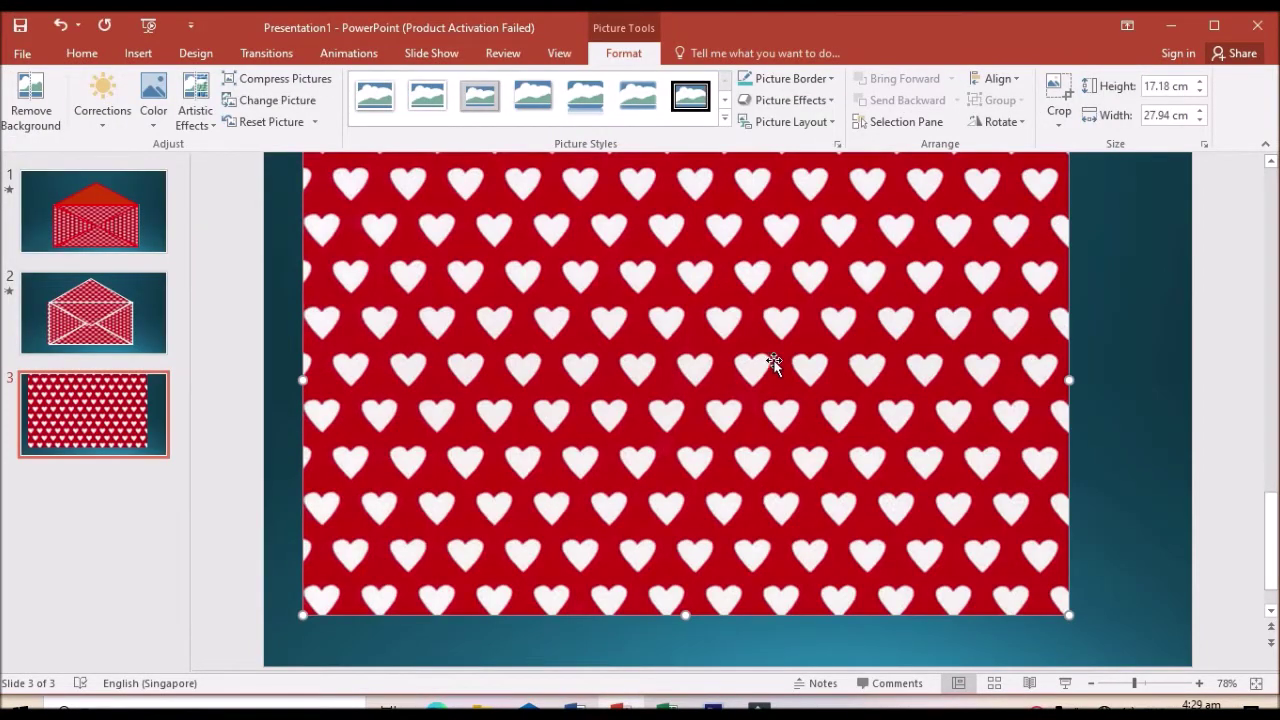
pyautogui.moveTo(773, 362); pyautogui.dragTo(781, 388)
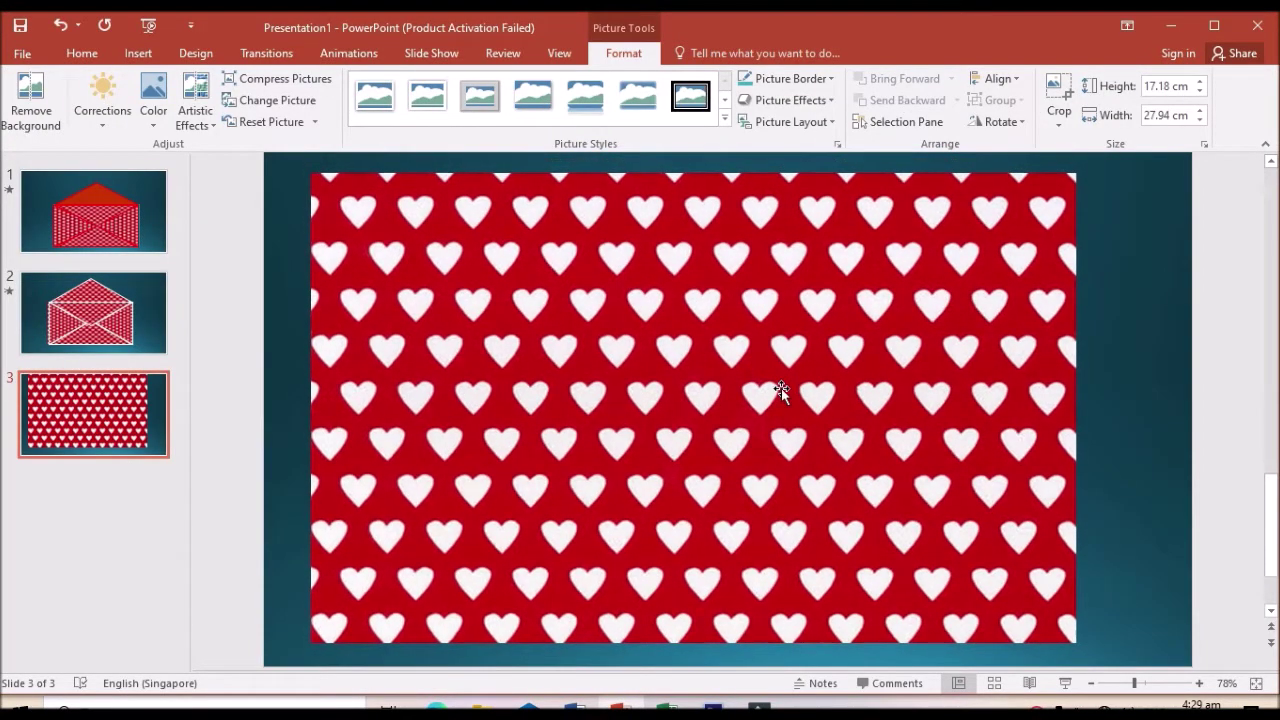
pyautogui.rightClick(689, 331)
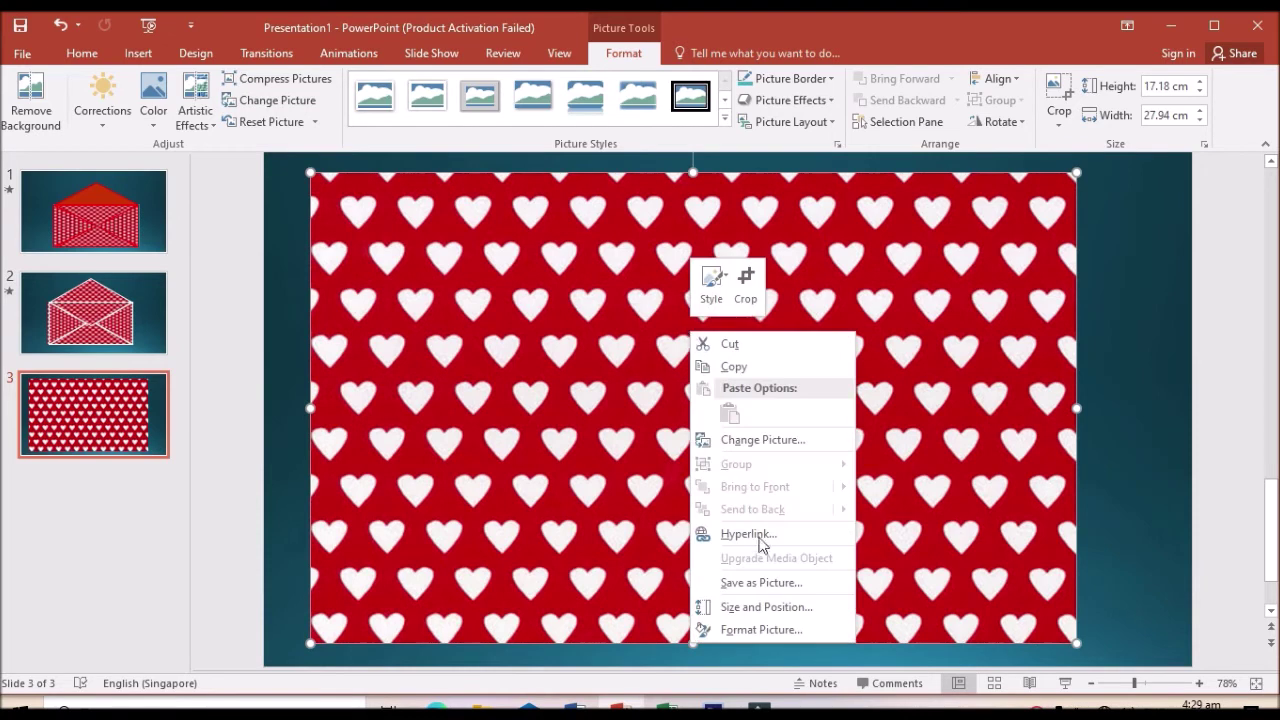
# Unlock the aspect ratio, size the heart picture to 10 × 20 cm, and move it lower-middle
pyautogui.click(765, 606)
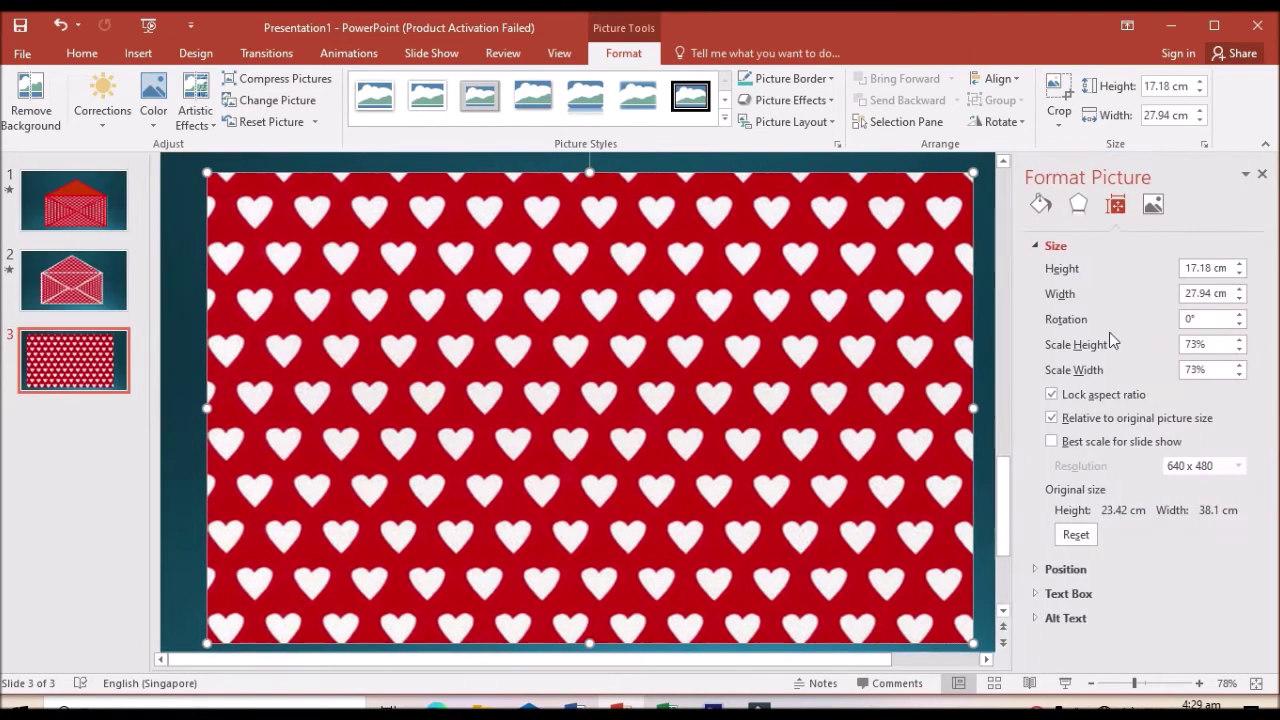
pyautogui.click(1051, 394)
pyautogui.moveTo(1211, 267); pyautogui.dragTo(1181, 268)
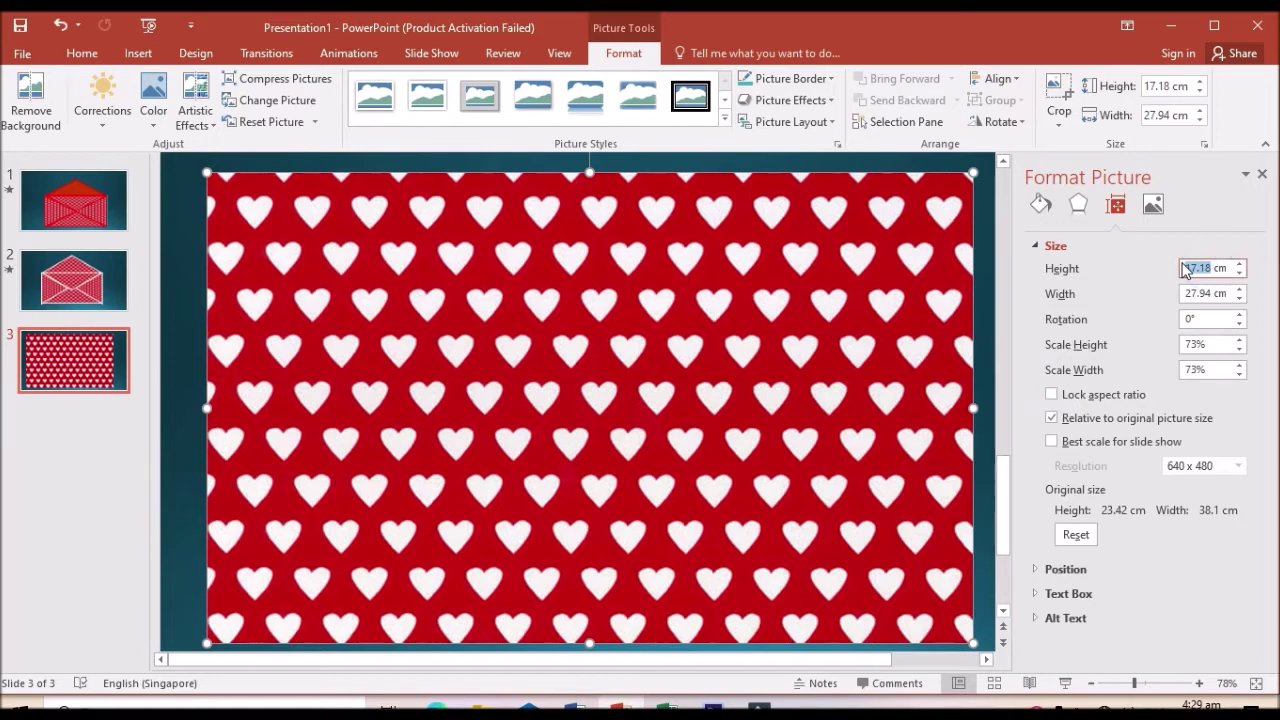
pyautogui.write('10')
pyautogui.moveTo(1213, 292); pyautogui.dragTo(1181, 293)
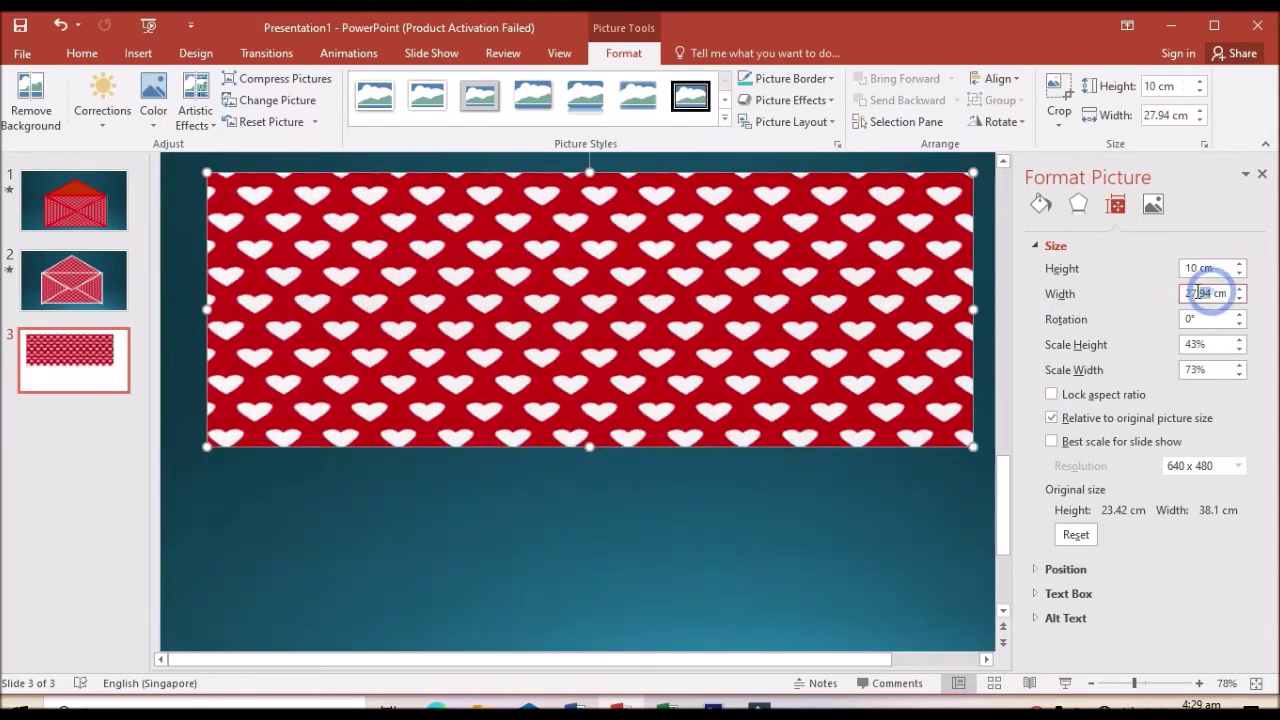
pyautogui.write('20')
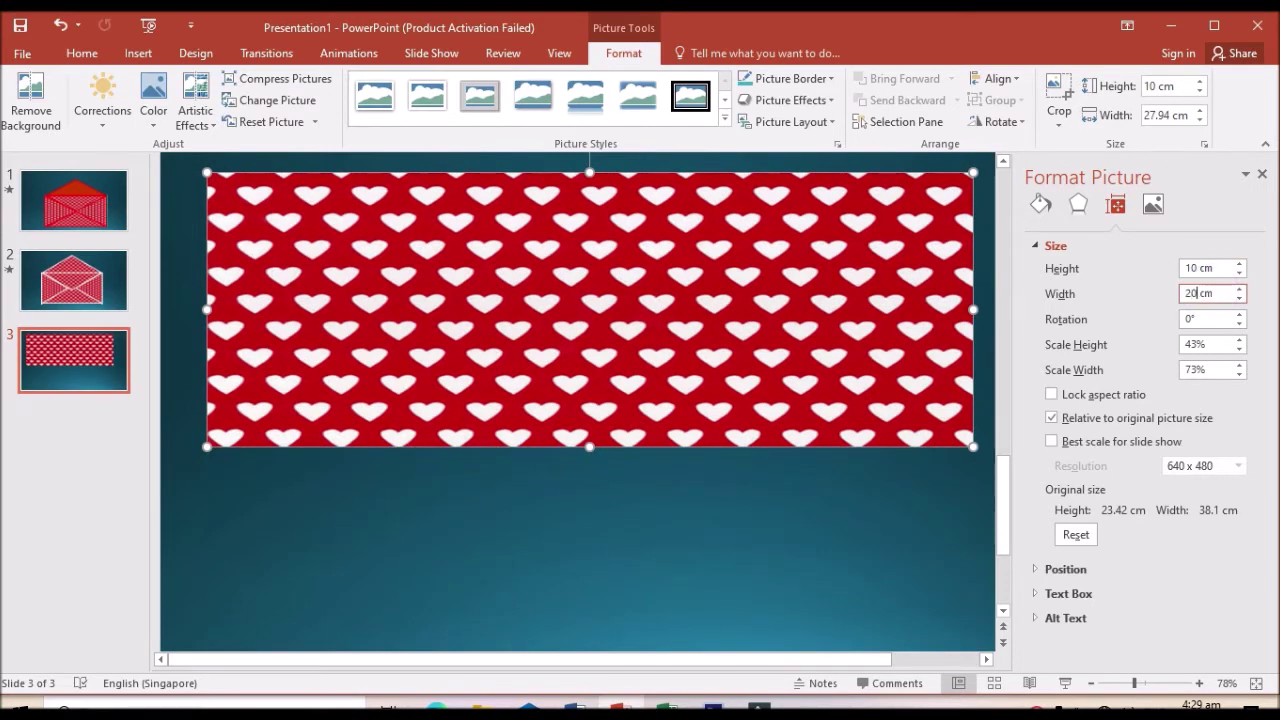
pyautogui.click(851, 528)
pyautogui.click(502, 320)
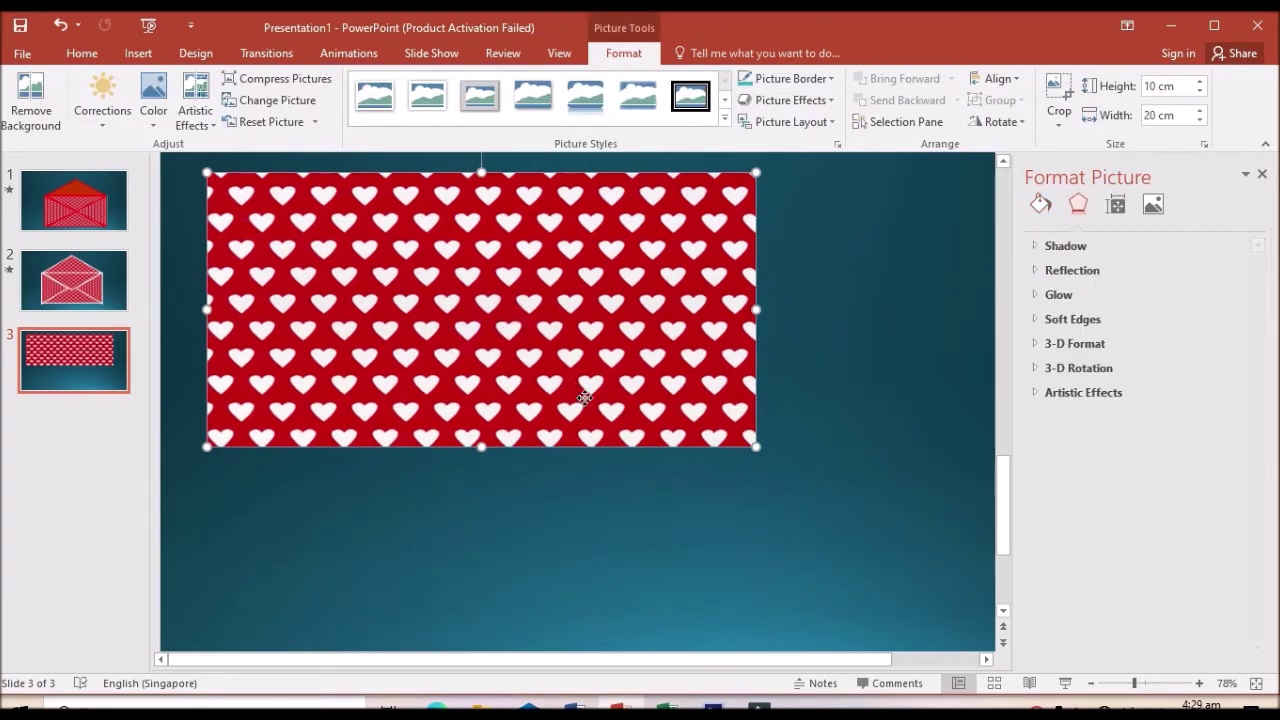
pyautogui.moveTo(502, 320); pyautogui.dragTo(578, 482)
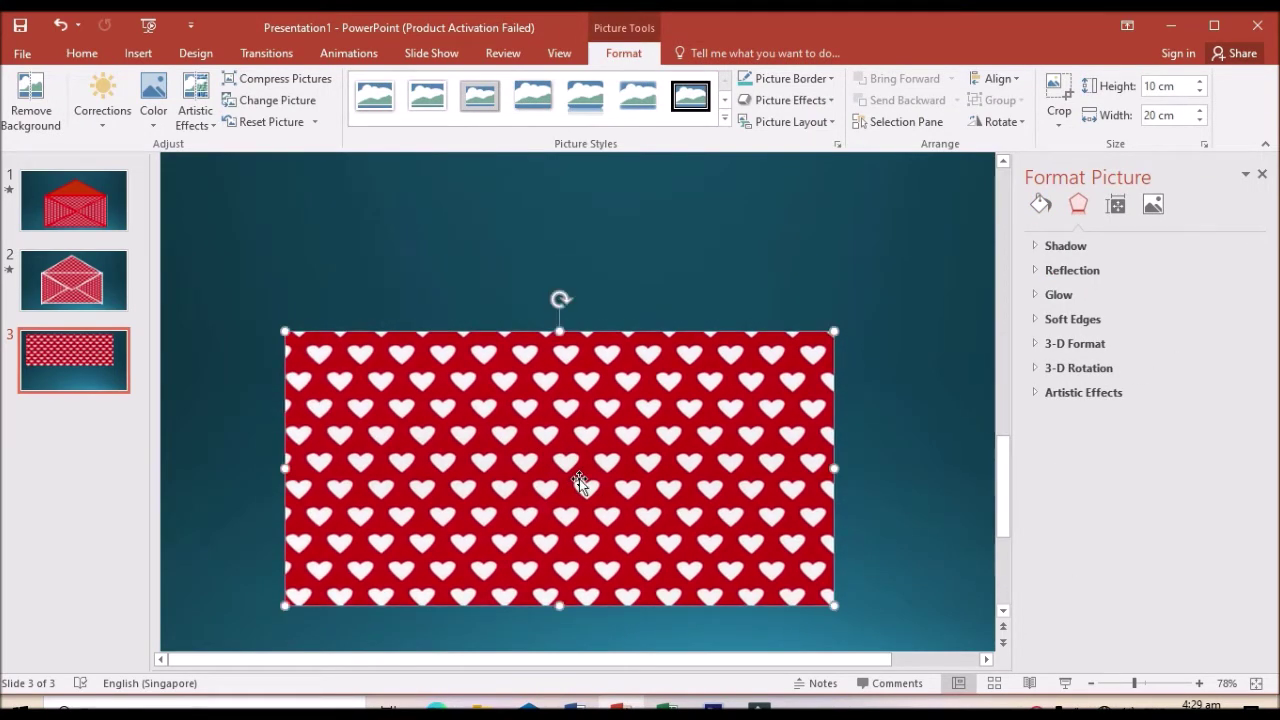
# Insert the 'card' Happy Birthday picture and shift it slightly left
pyautogui.click(138, 53)
pyautogui.click(115, 100)
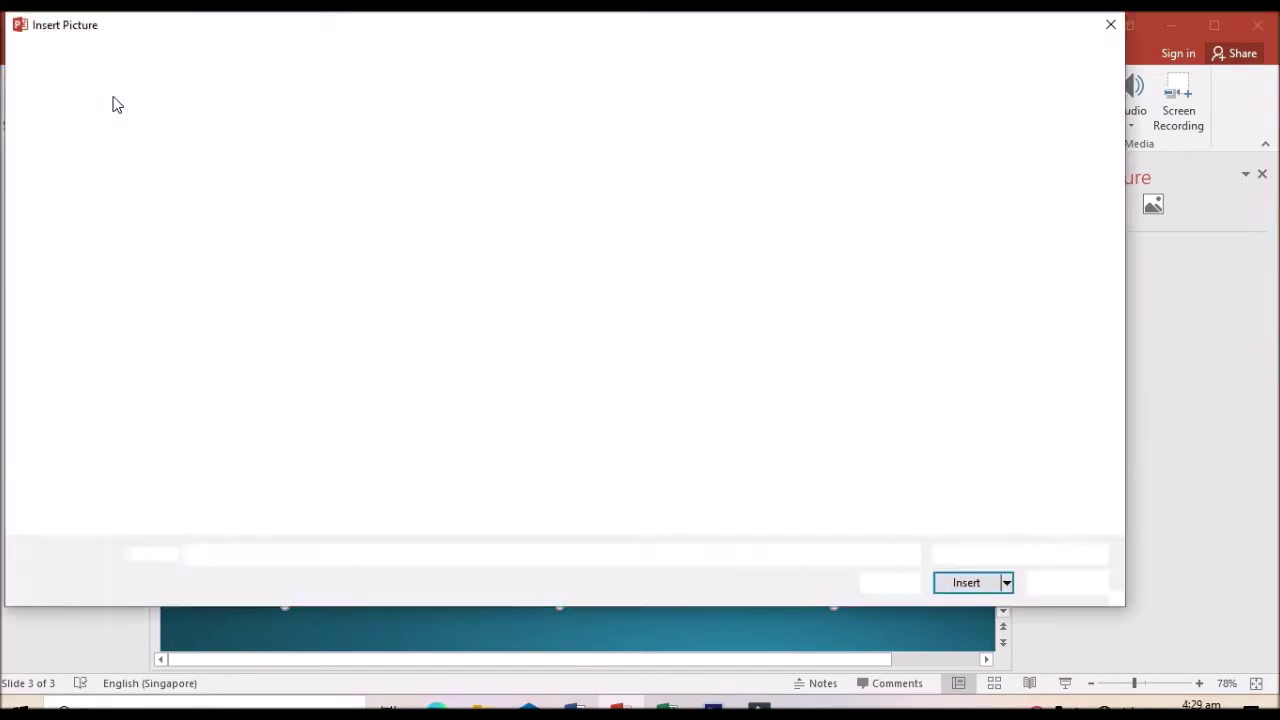
pyautogui.click(548, 171)
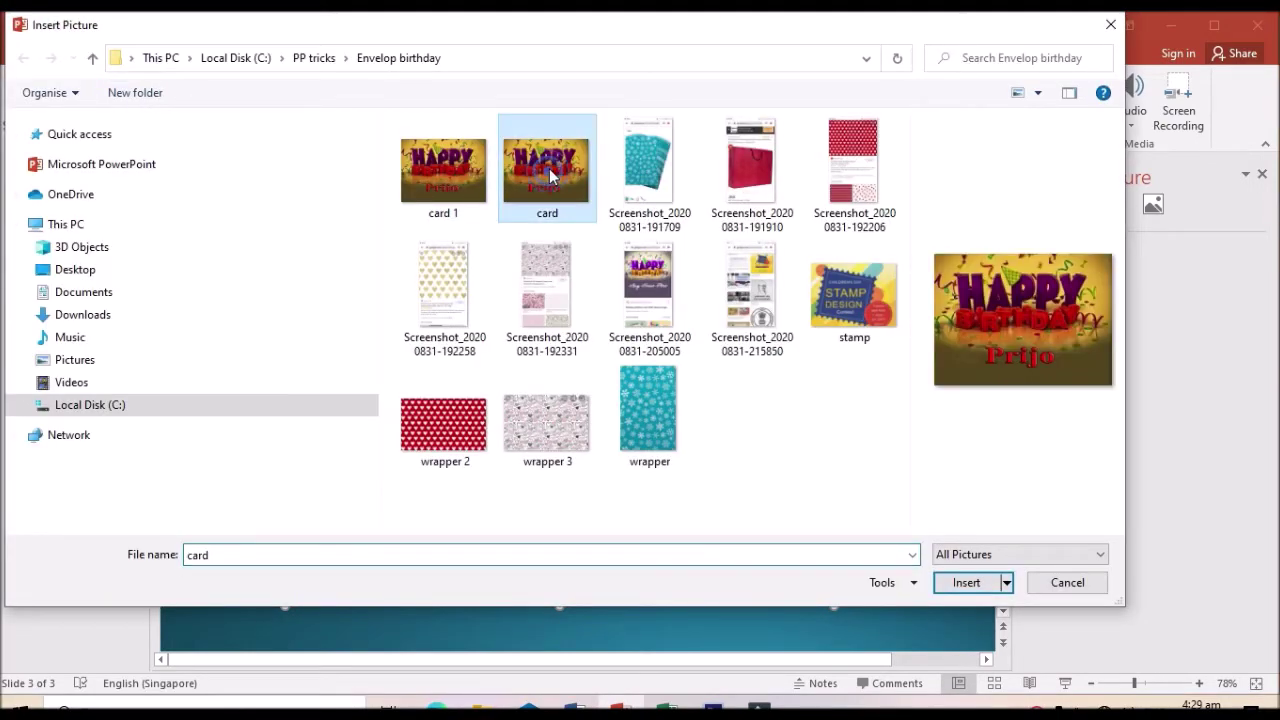
pyautogui.click(962, 585)
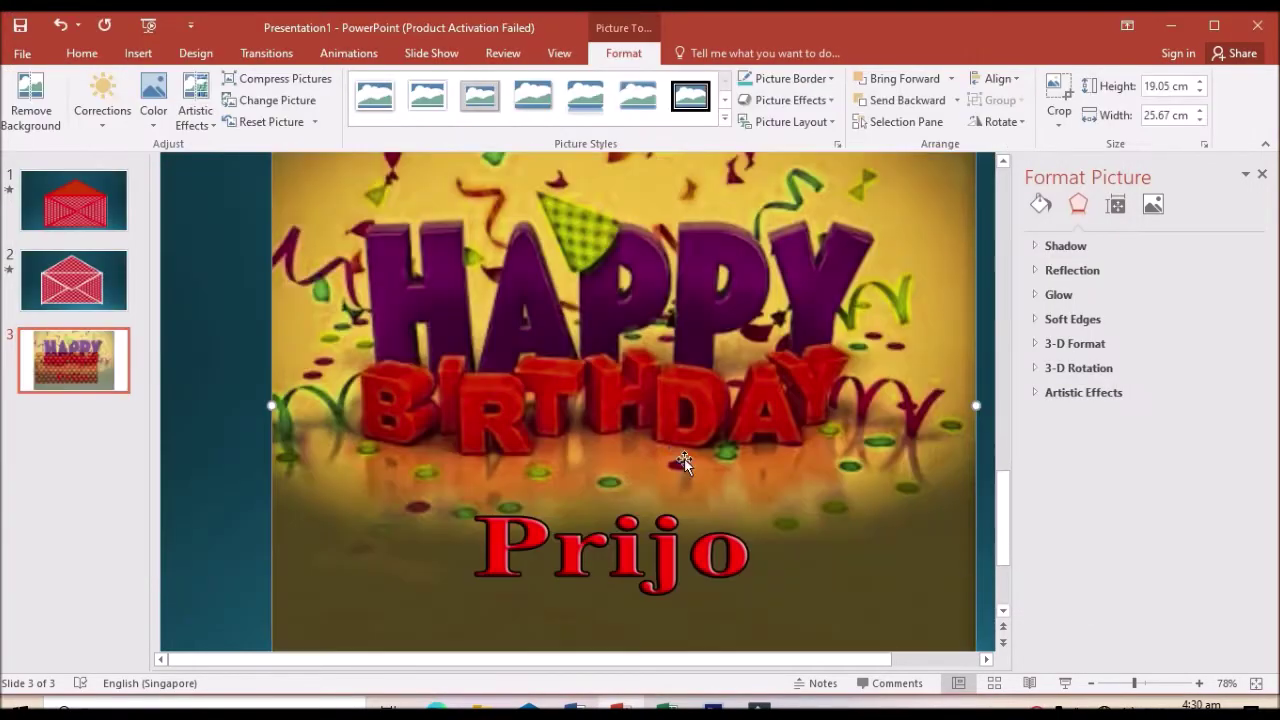
pyautogui.moveTo(666, 437); pyautogui.dragTo(637, 416)
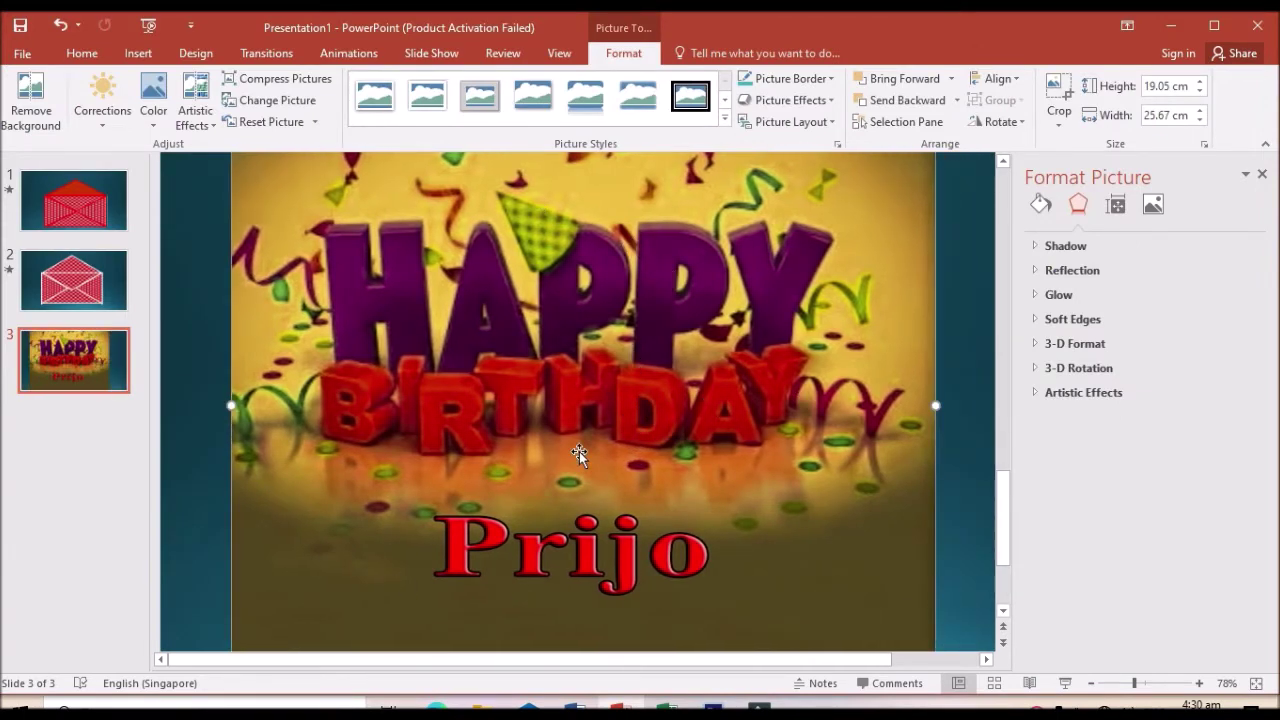
pyautogui.click(680, 428)
# Resize the birthday card to 8 cm high by 18 cm wide, with aspect ratio unlocked
pyautogui.rightClick(680, 428)
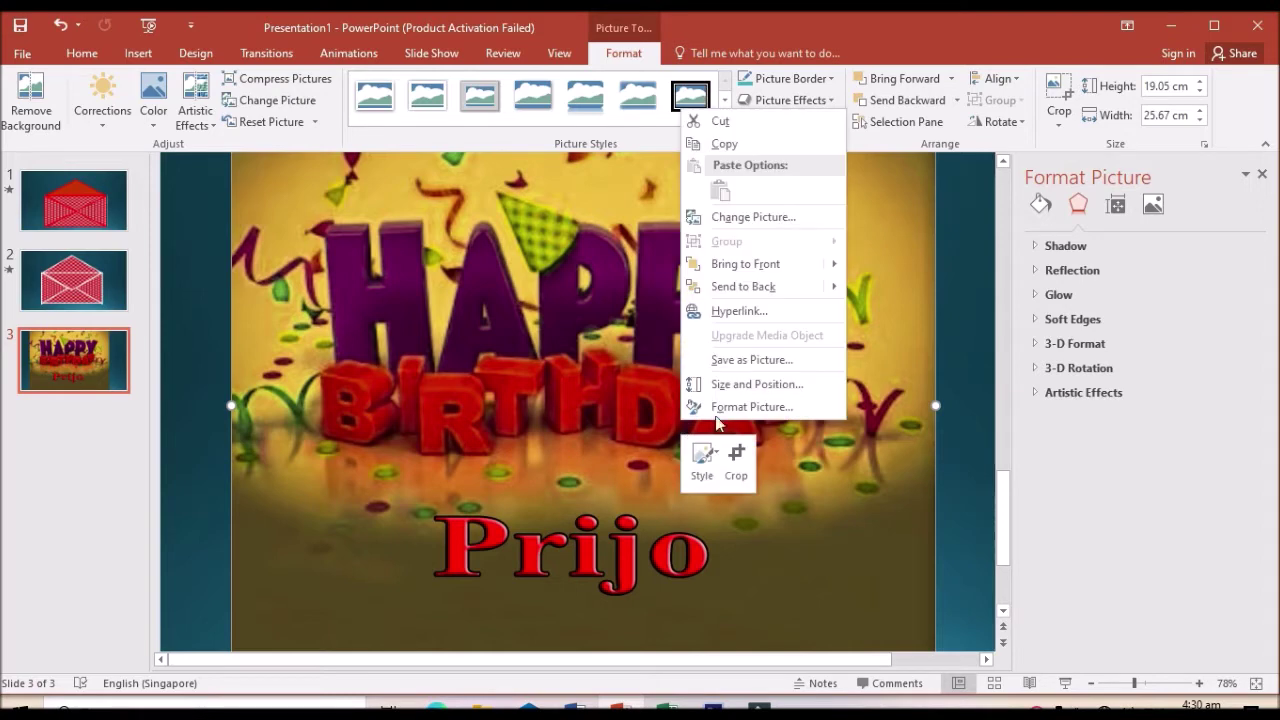
pyautogui.click(737, 384)
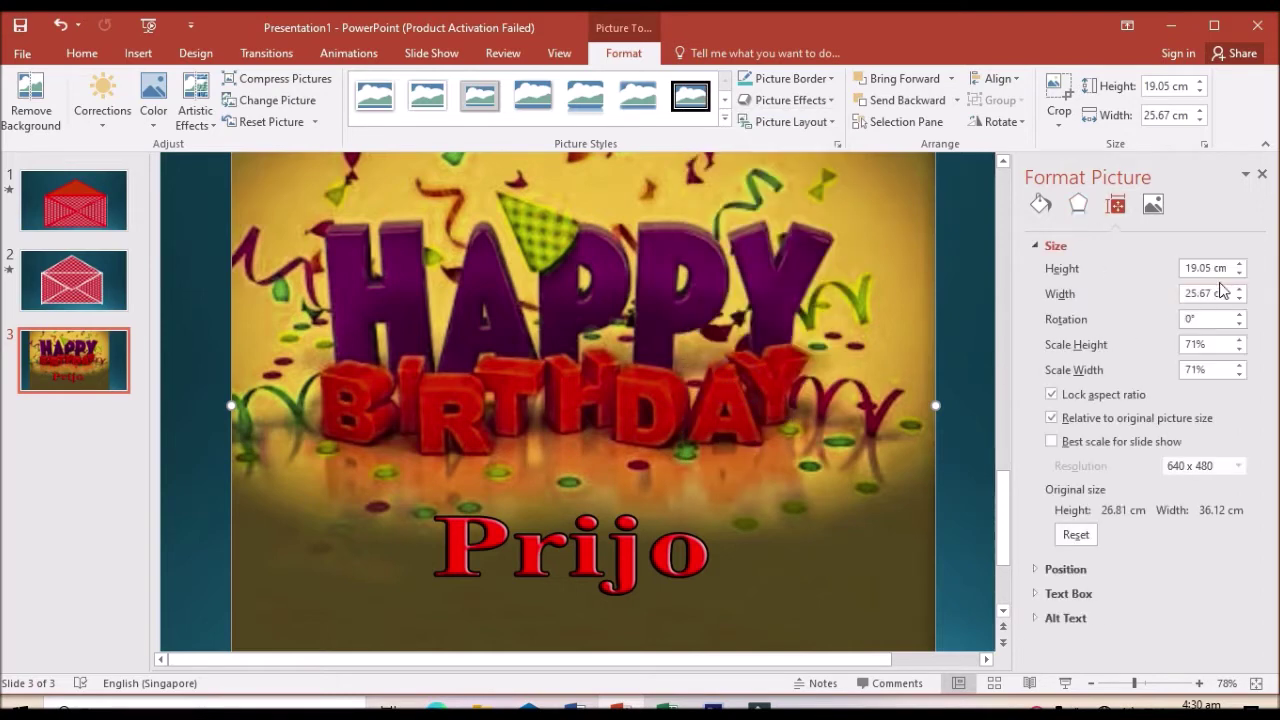
pyautogui.click(1052, 395)
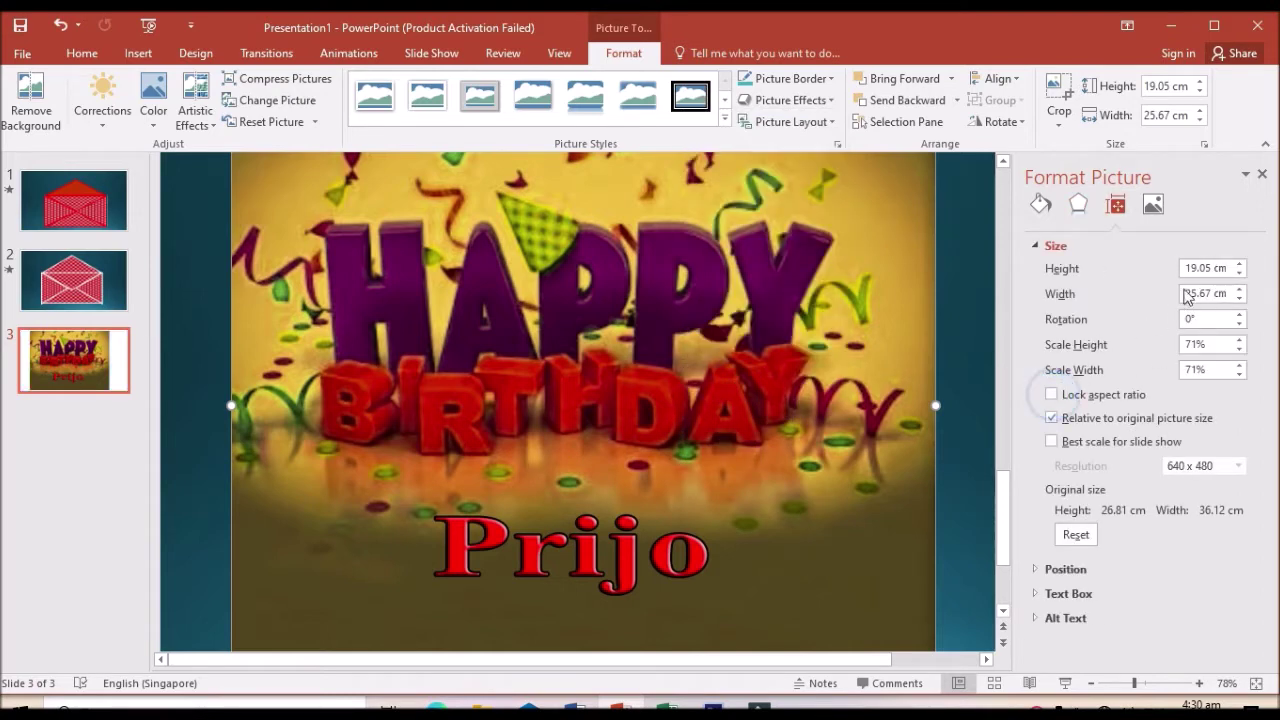
pyautogui.moveTo(1212, 267); pyautogui.dragTo(1180, 270)
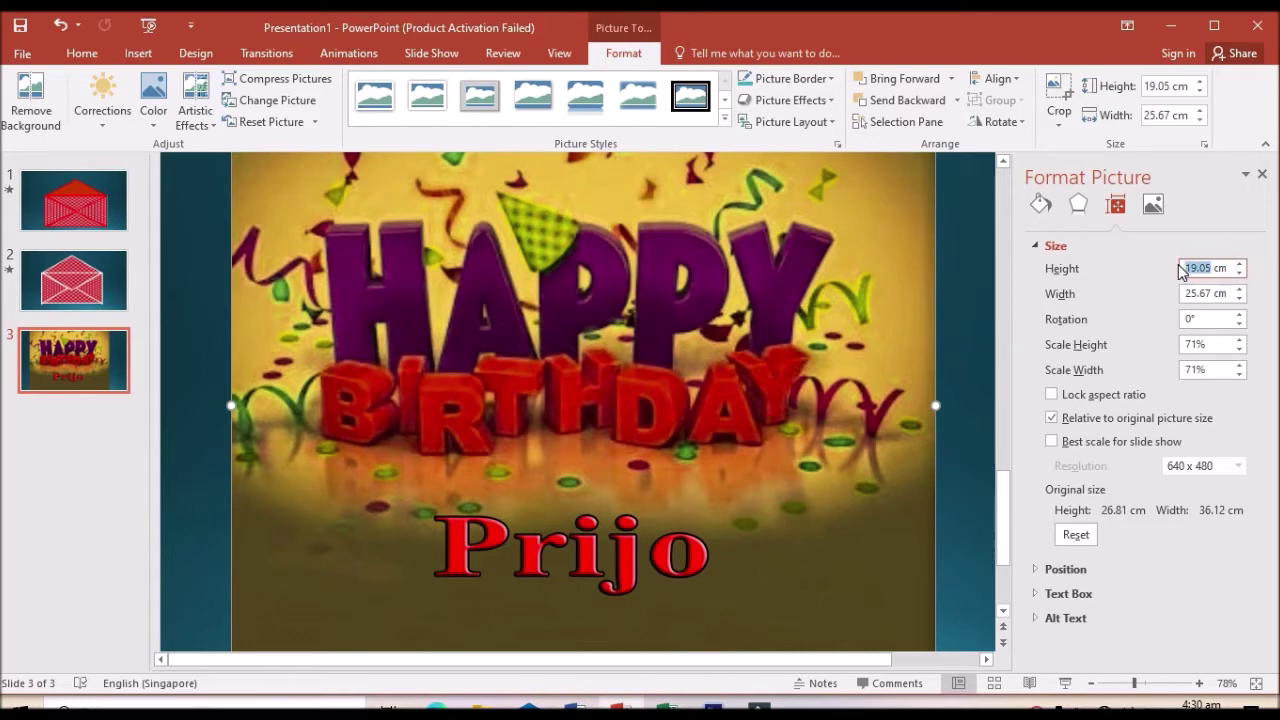
pyautogui.write('8')
pyautogui.moveTo(1212, 292); pyautogui.dragTo(1183, 292)
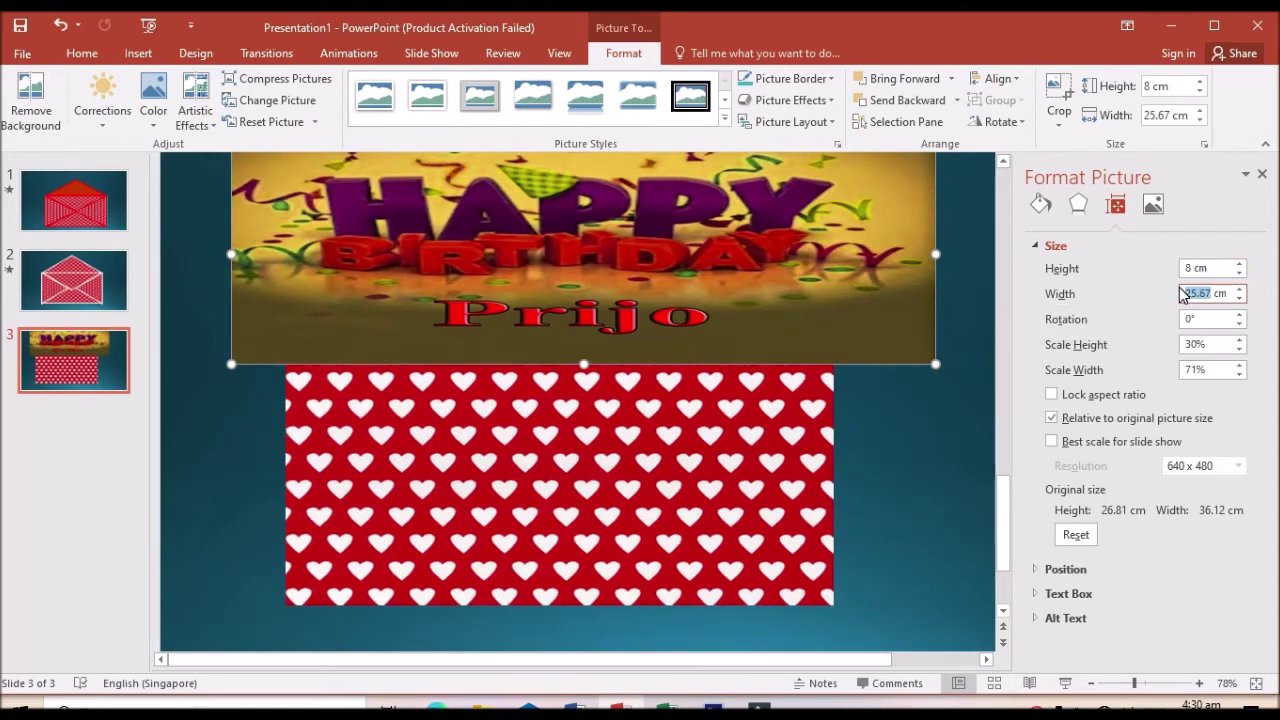
pyautogui.write('18')
pyautogui.press('Return')
# Centre the birthday card on the heart-patterned rectangle
pyautogui.click(894, 430)
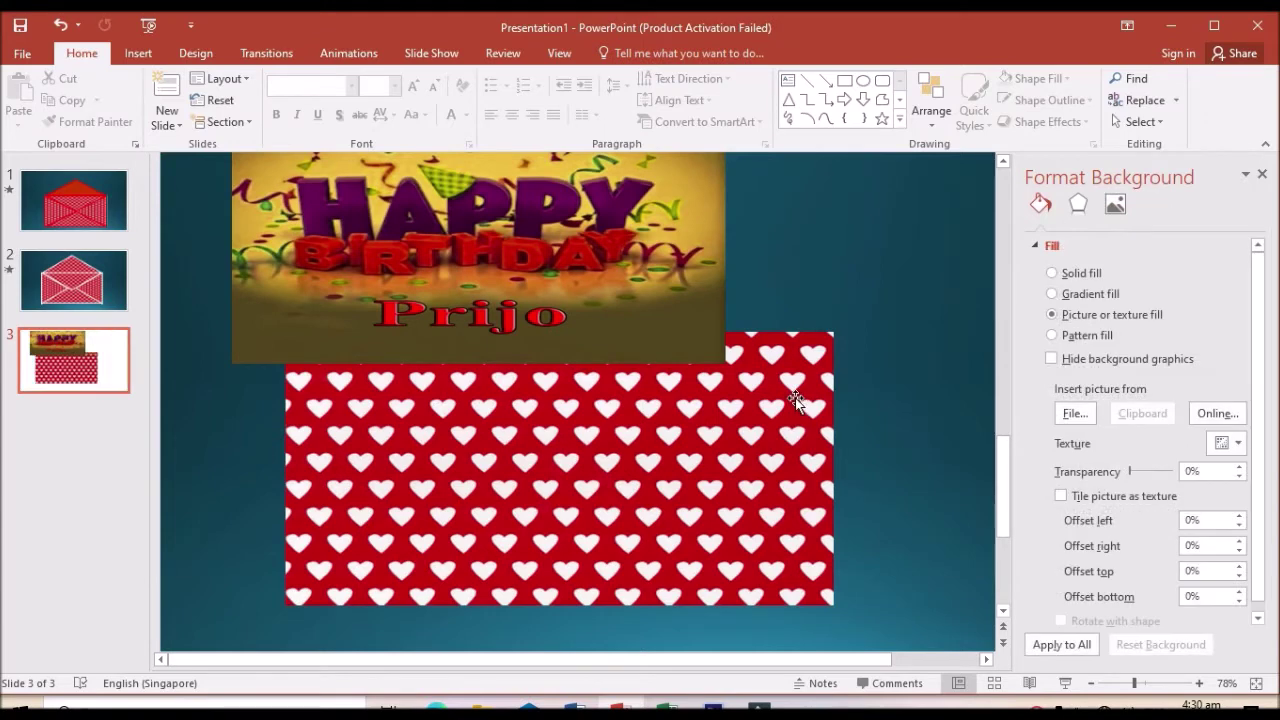
pyautogui.moveTo(556, 256)
pyautogui.mouseDown()
pyautogui.moveTo(657, 426)
pyautogui.moveTo(663, 410)
pyautogui.mouseUp()
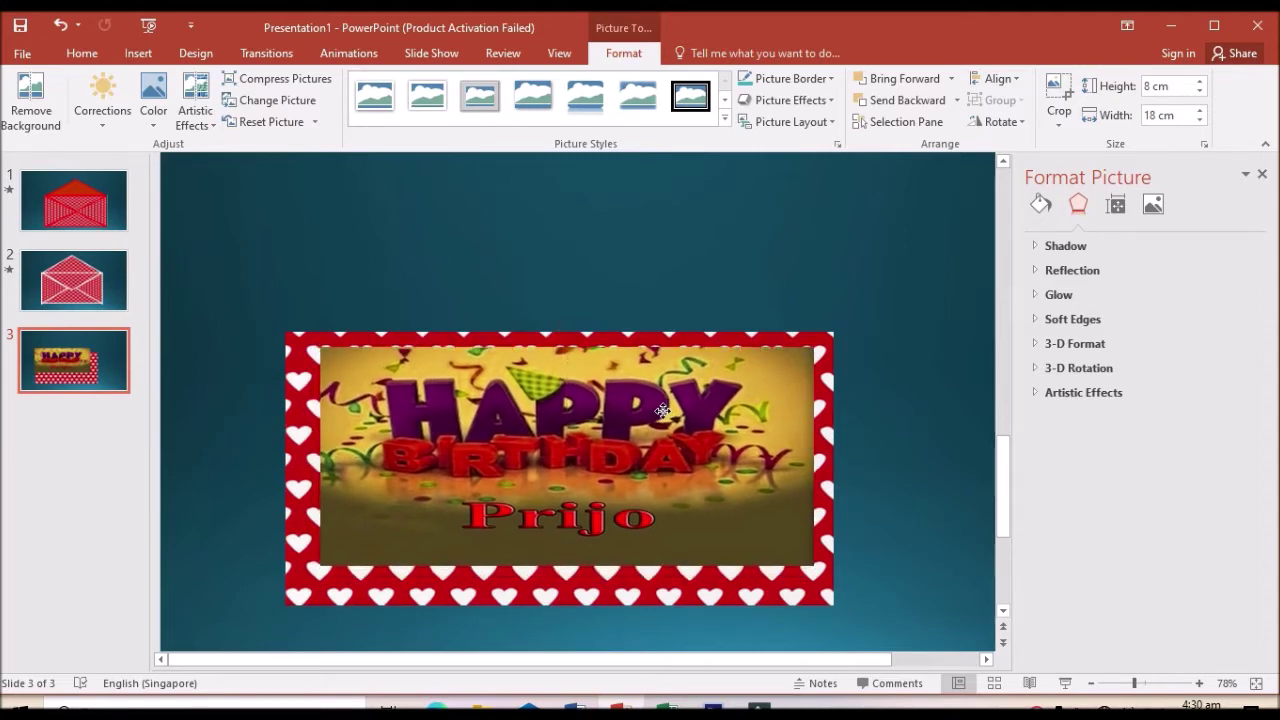
pyautogui.moveTo(662, 410); pyautogui.dragTo(662, 411)
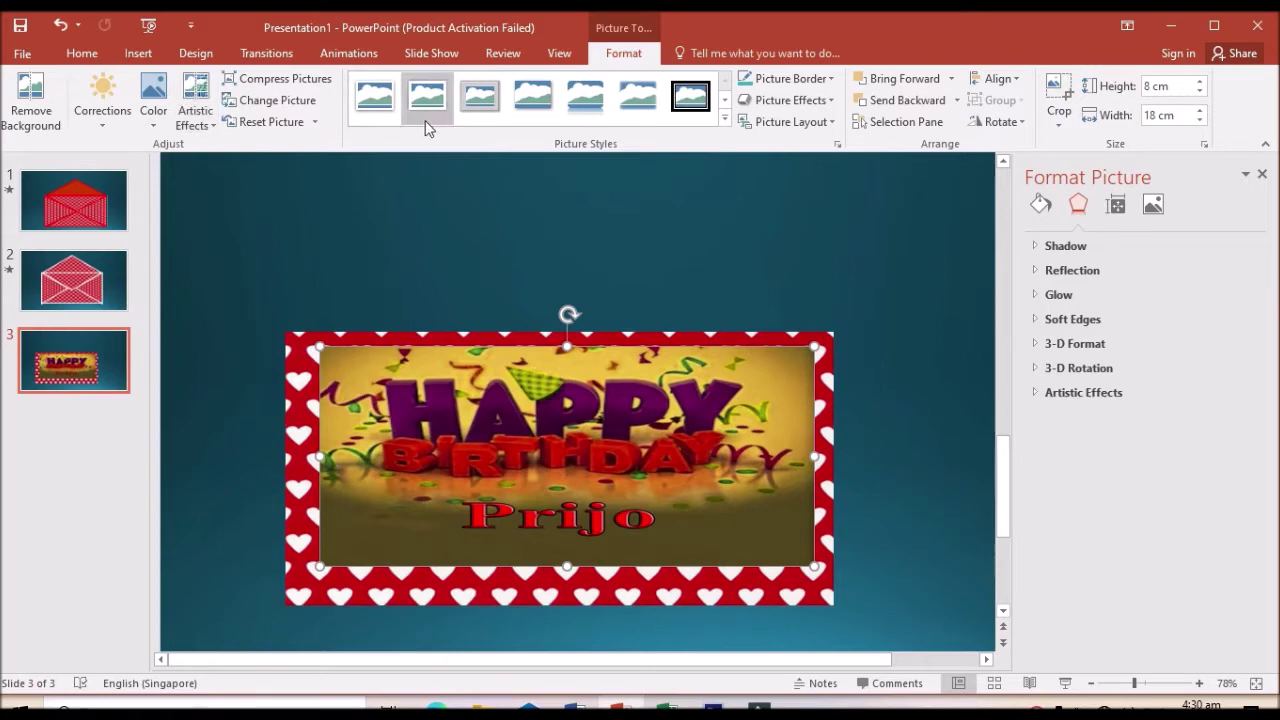
pyautogui.click(87, 53)
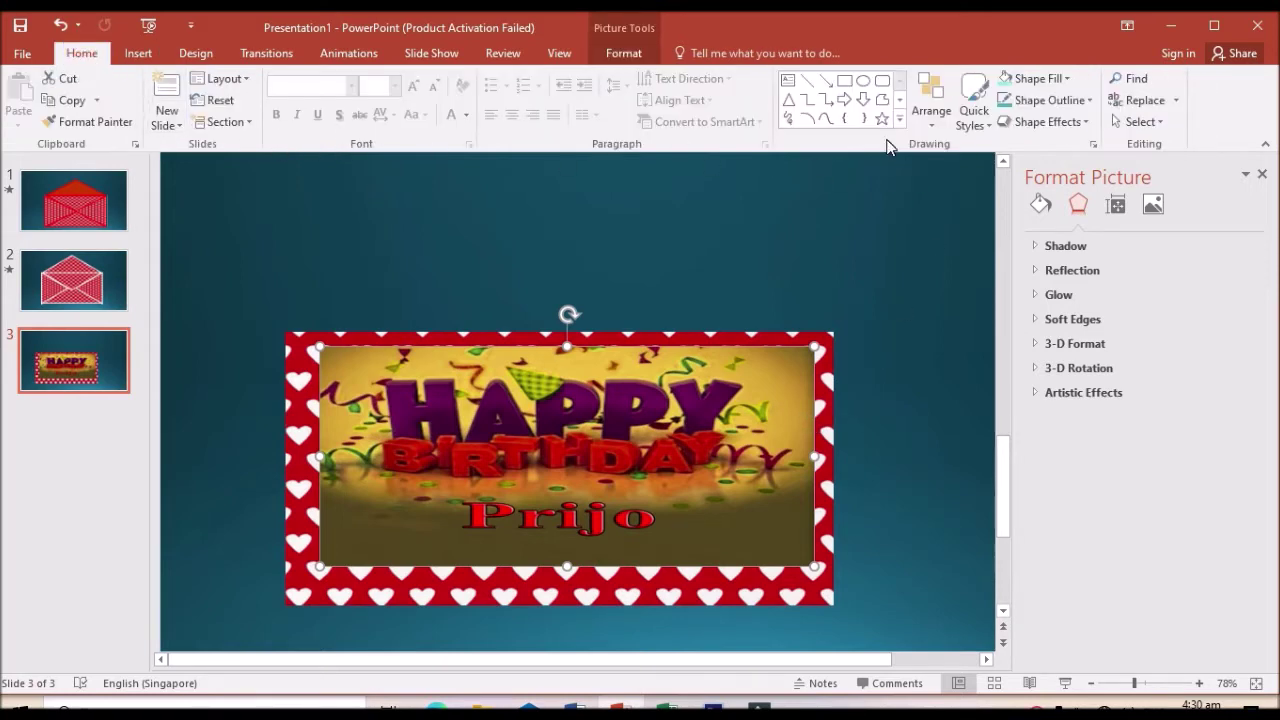
# Draw an isosceles triangle, rotate it to point right, and place it over the card's left half
pyautogui.click(790, 102)
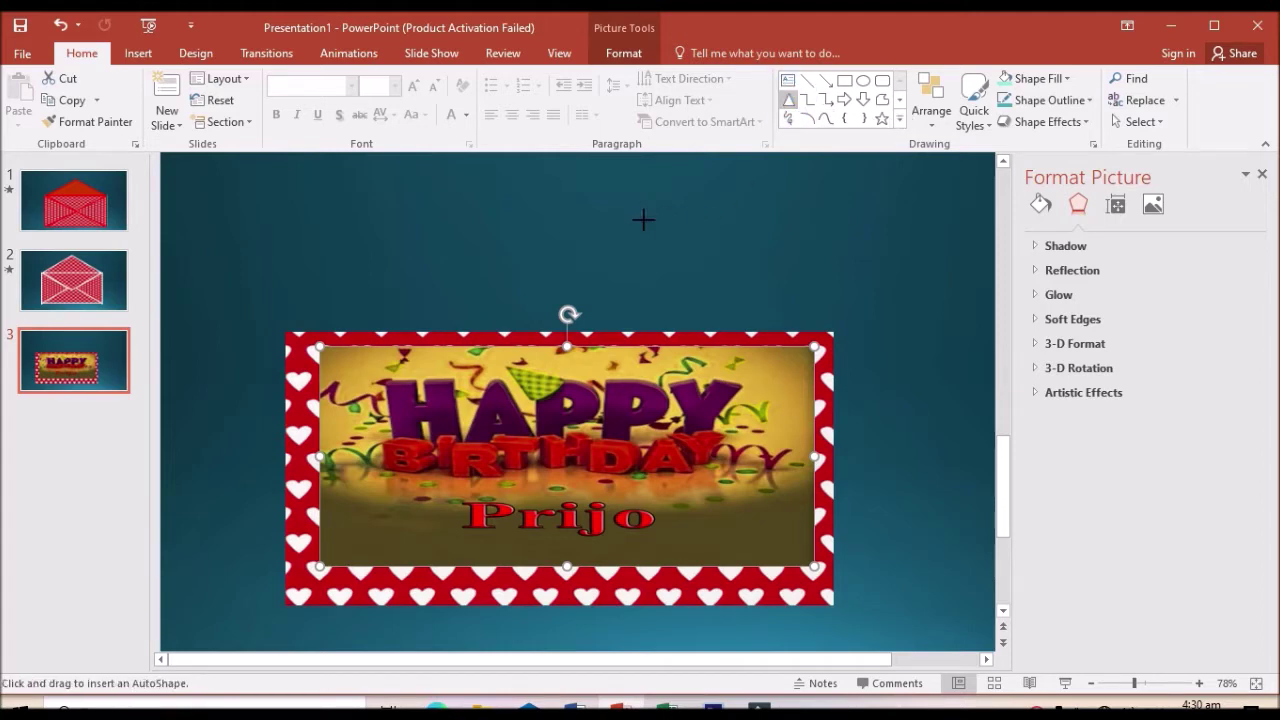
pyautogui.moveTo(647, 215); pyautogui.dragTo(910, 503)
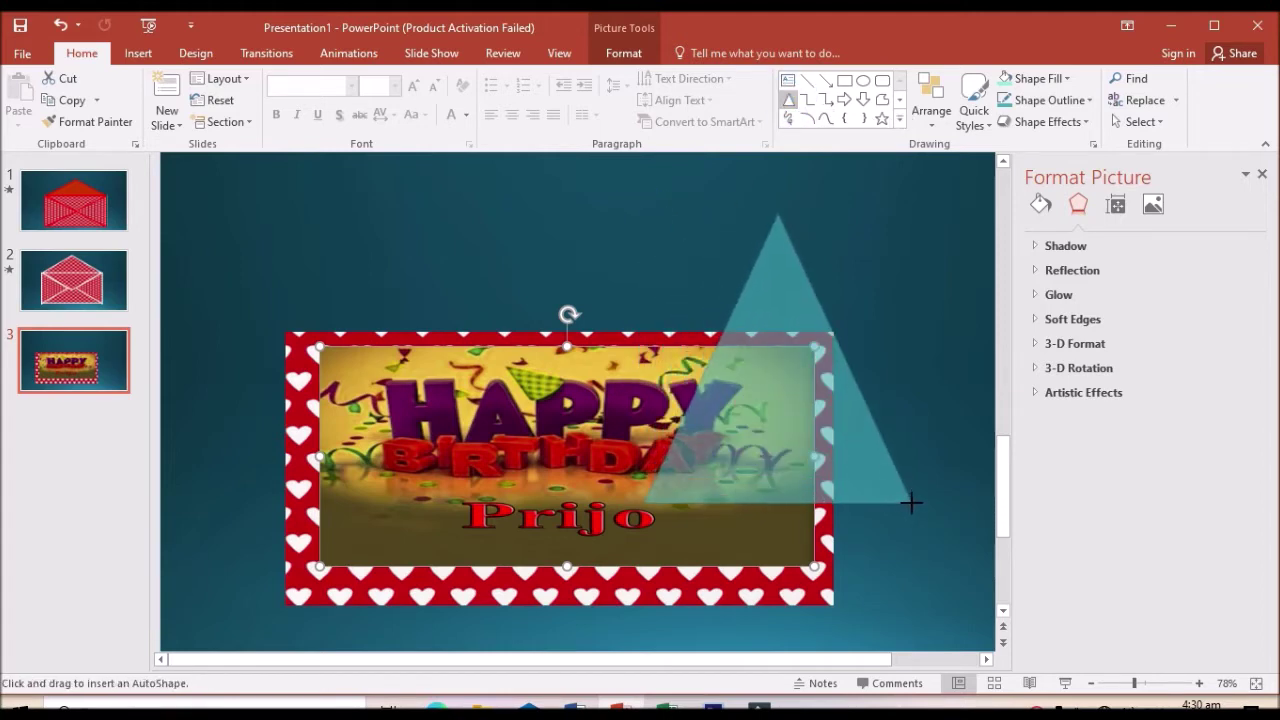
pyautogui.moveTo(777, 180)
pyautogui.mouseDown()
pyautogui.moveTo(918, 321)
pyautogui.moveTo(920, 354)
pyautogui.mouseUp()
pyautogui.moveTo(591, 400); pyautogui.dragTo(397, 437)
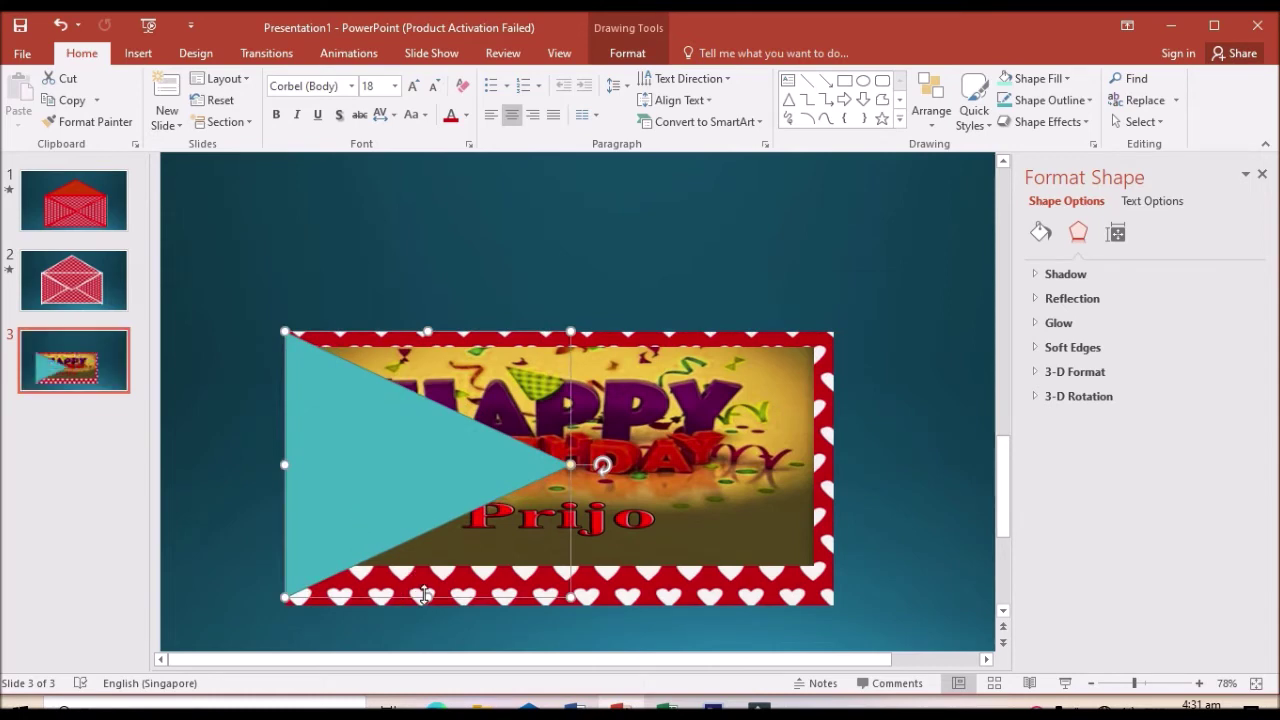
pyautogui.moveTo(424, 594); pyautogui.dragTo(423, 593)
pyautogui.rightClick(410, 470)
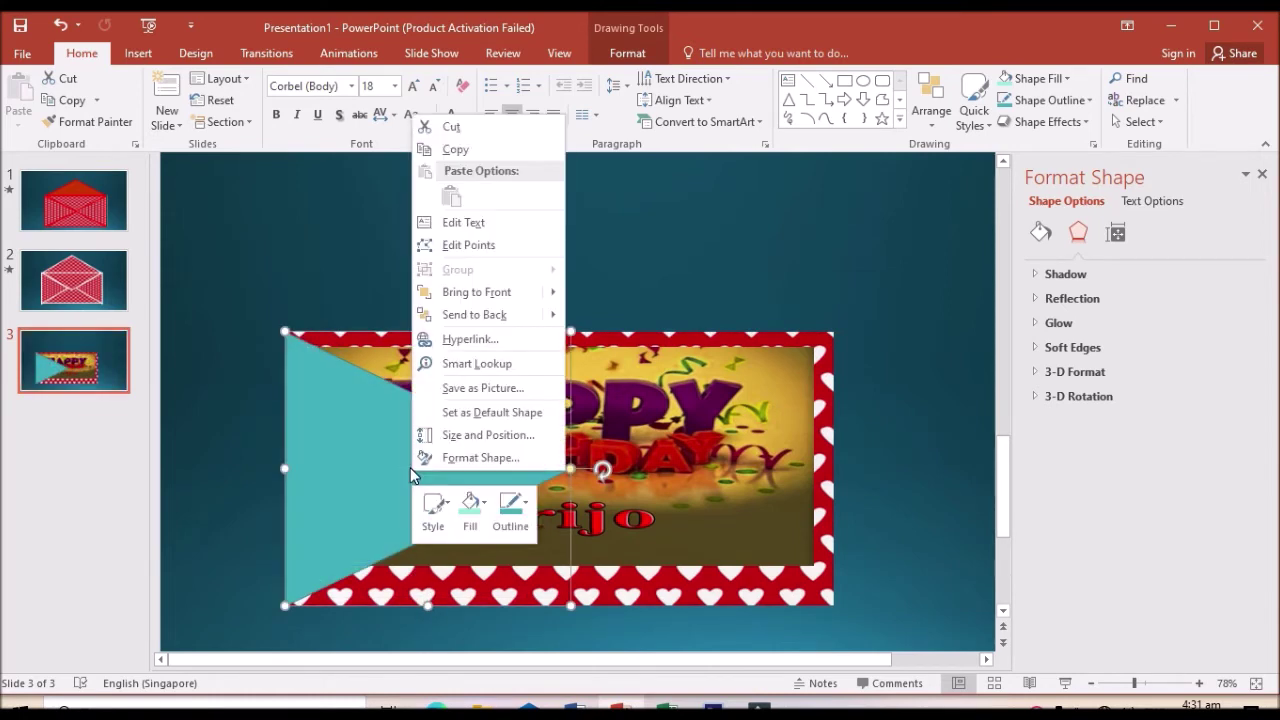
# Give the left triangle a picture fill using the 'wrapper 2' heart image
pyautogui.click(459, 458)
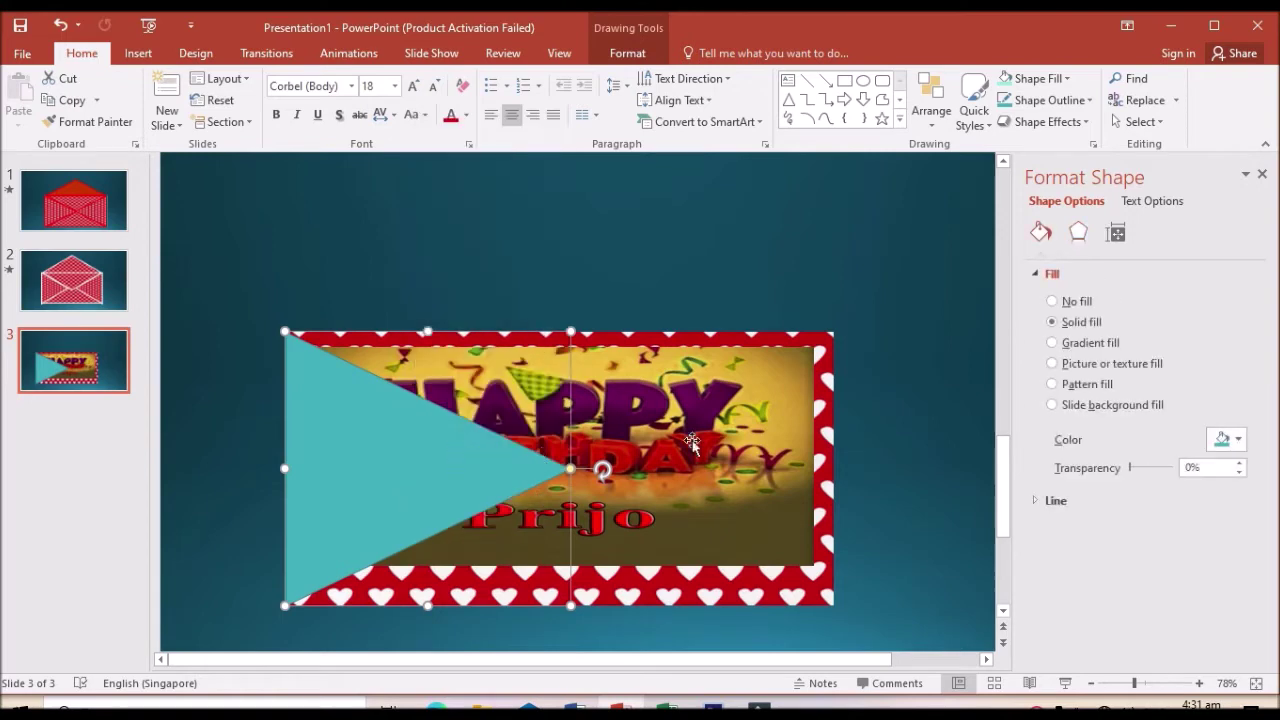
pyautogui.click(1053, 364)
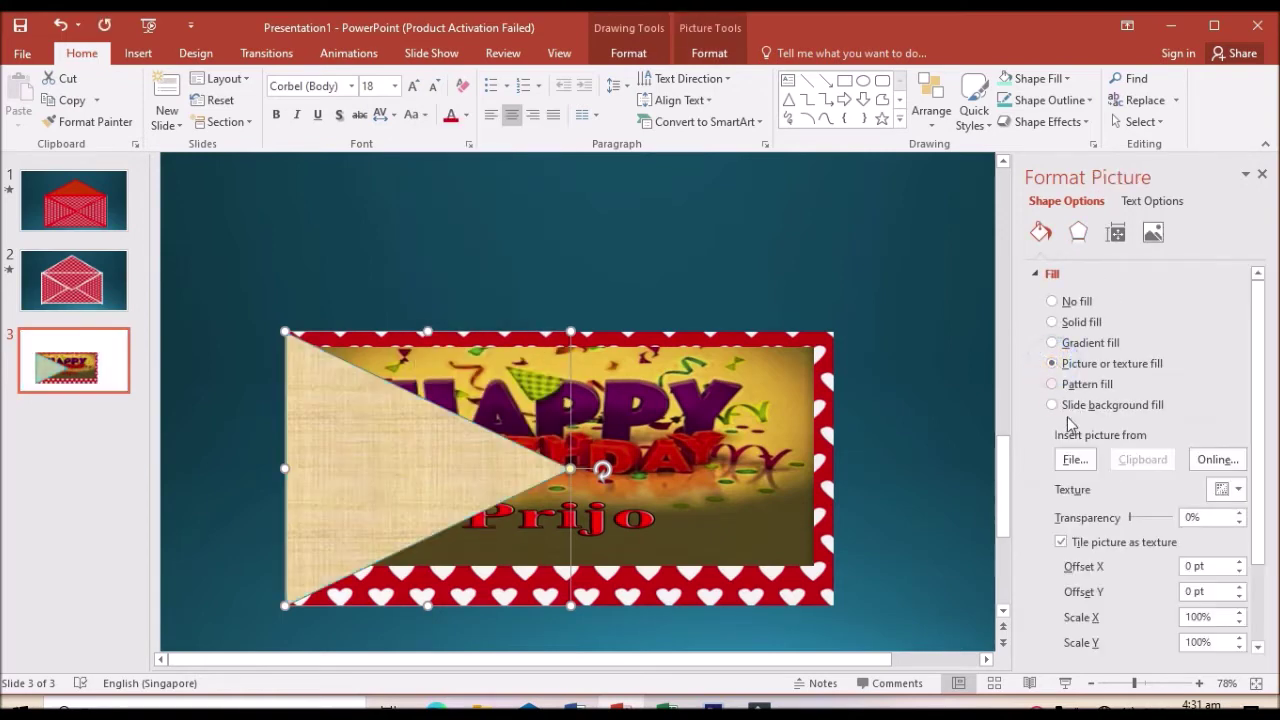
pyautogui.click(1072, 462)
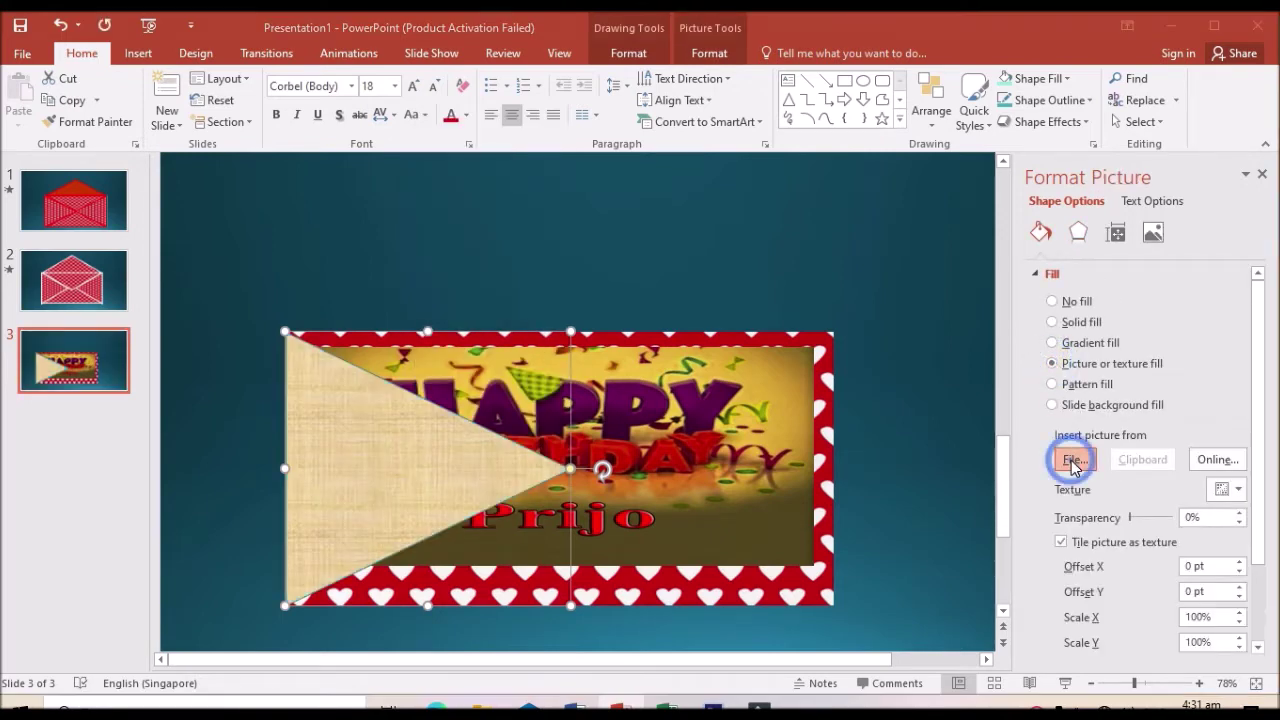
pyautogui.click(443, 428)
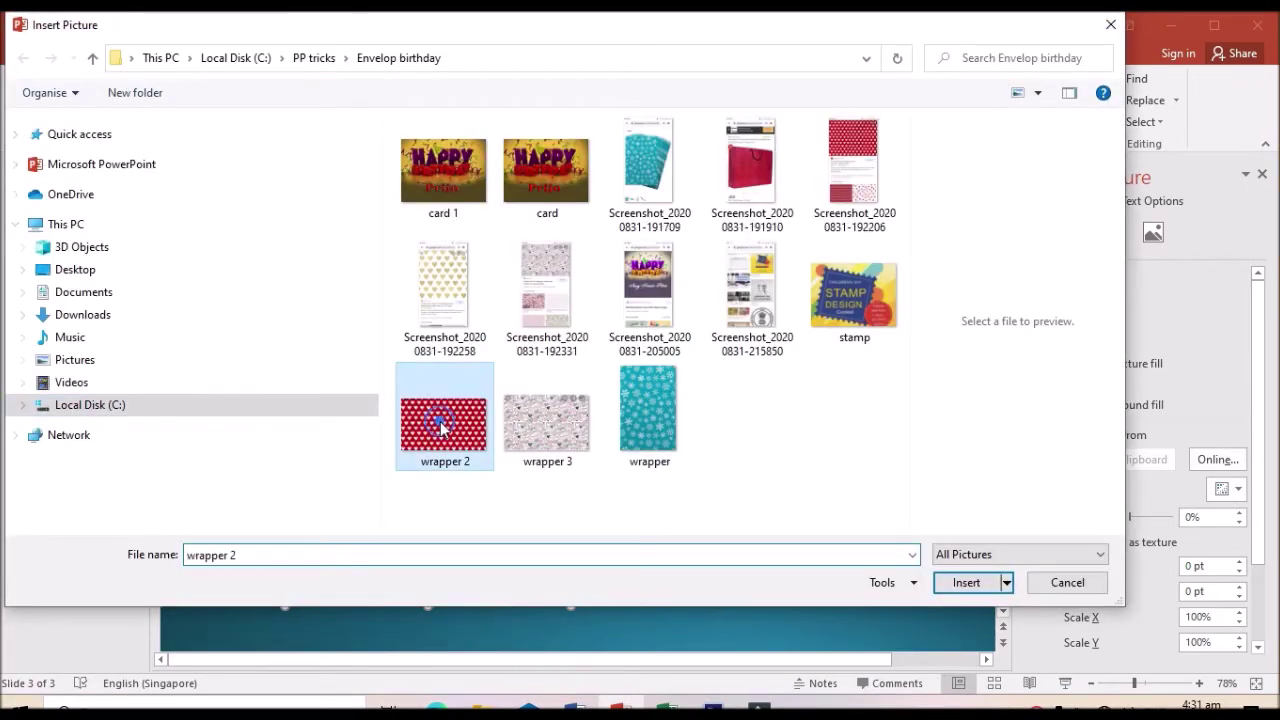
pyautogui.click(970, 584)
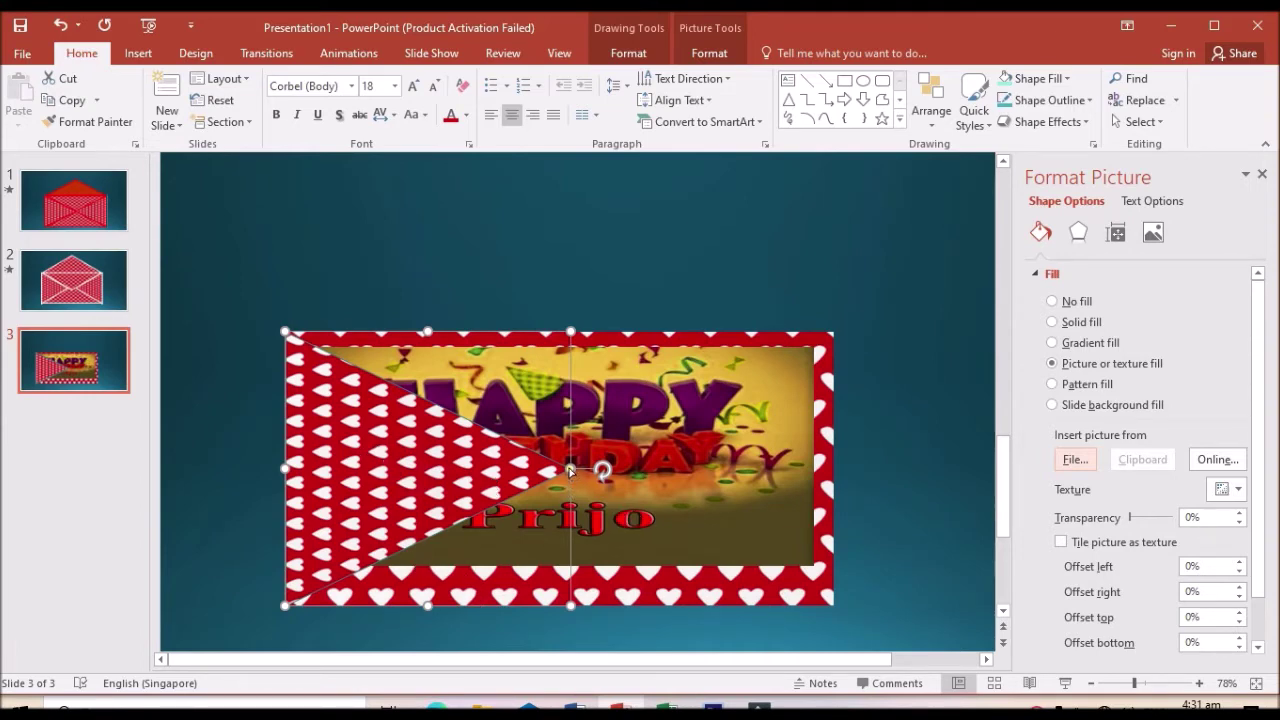
pyautogui.click(350, 455)
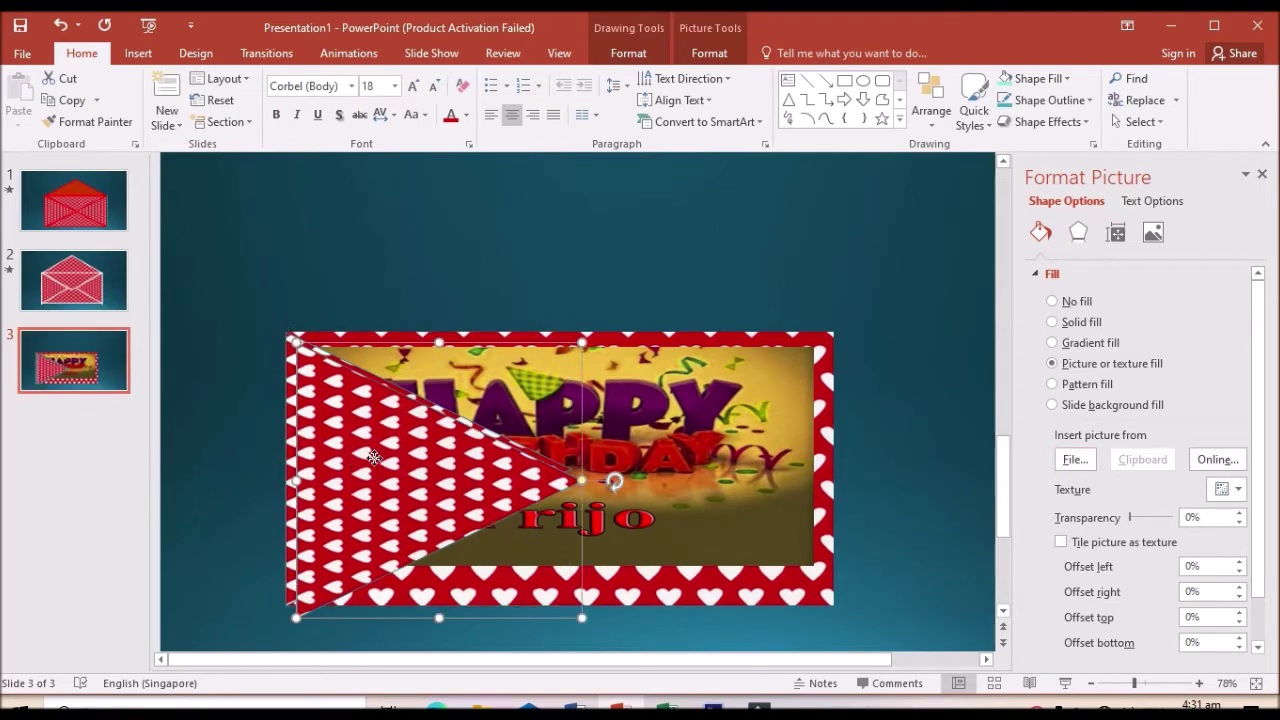
# Restore the mirrored right heart flap and paste an upright copy for the bottom flap
pyautogui.hotkey('ctrl', 'y')
pyautogui.click(737, 476)
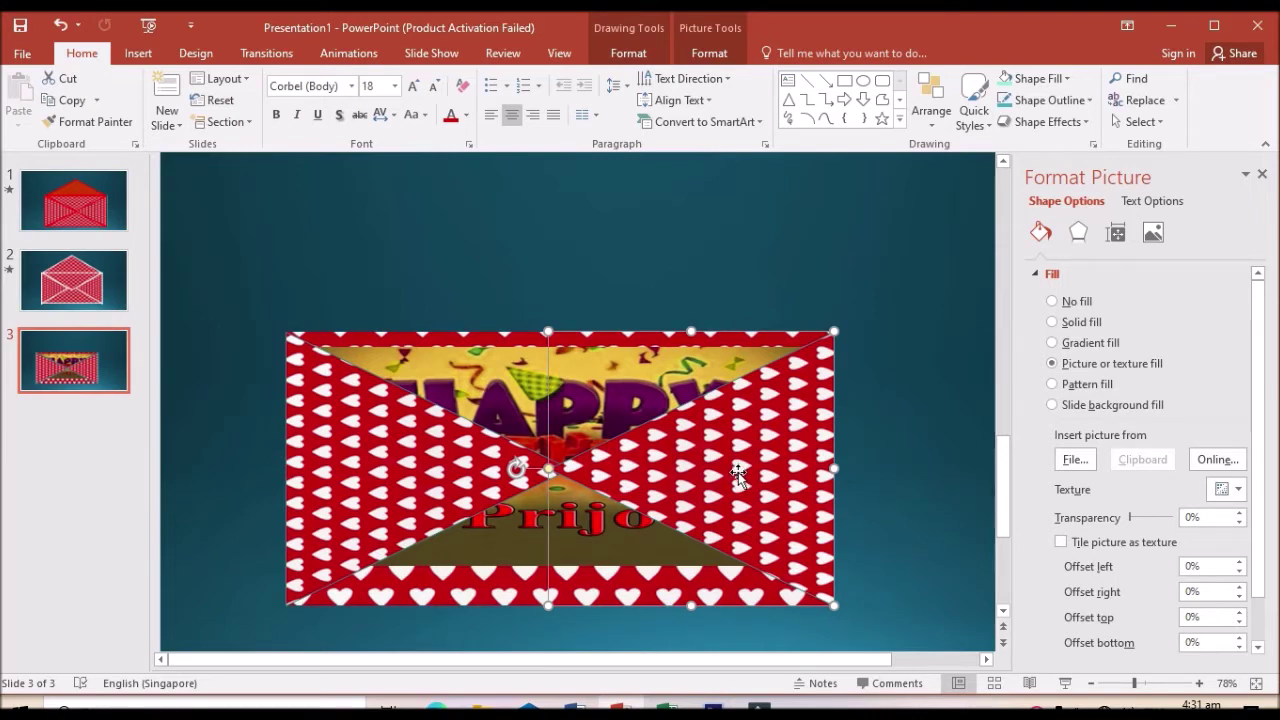
pyautogui.hotkey('ctrl', 'z')
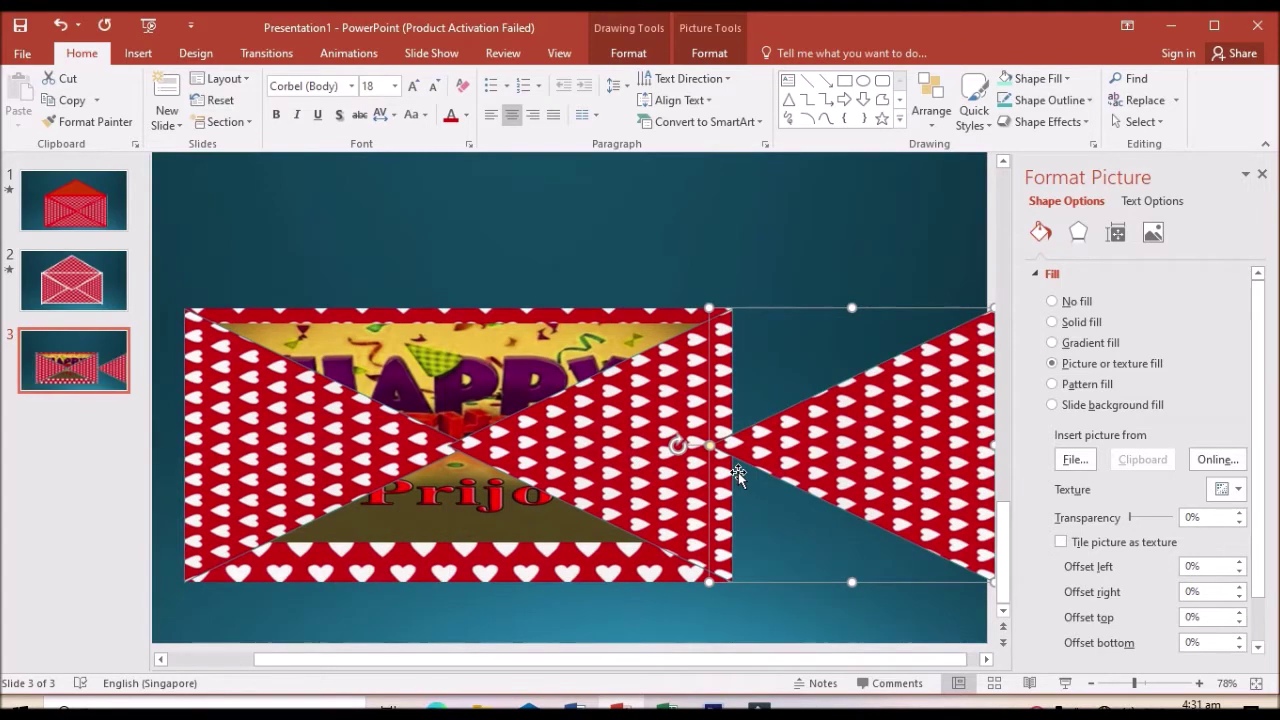
pyautogui.moveTo(900, 437)
pyautogui.mouseDown()
pyautogui.moveTo(757, 423)
pyautogui.moveTo(645, 373)
pyautogui.mouseUp()
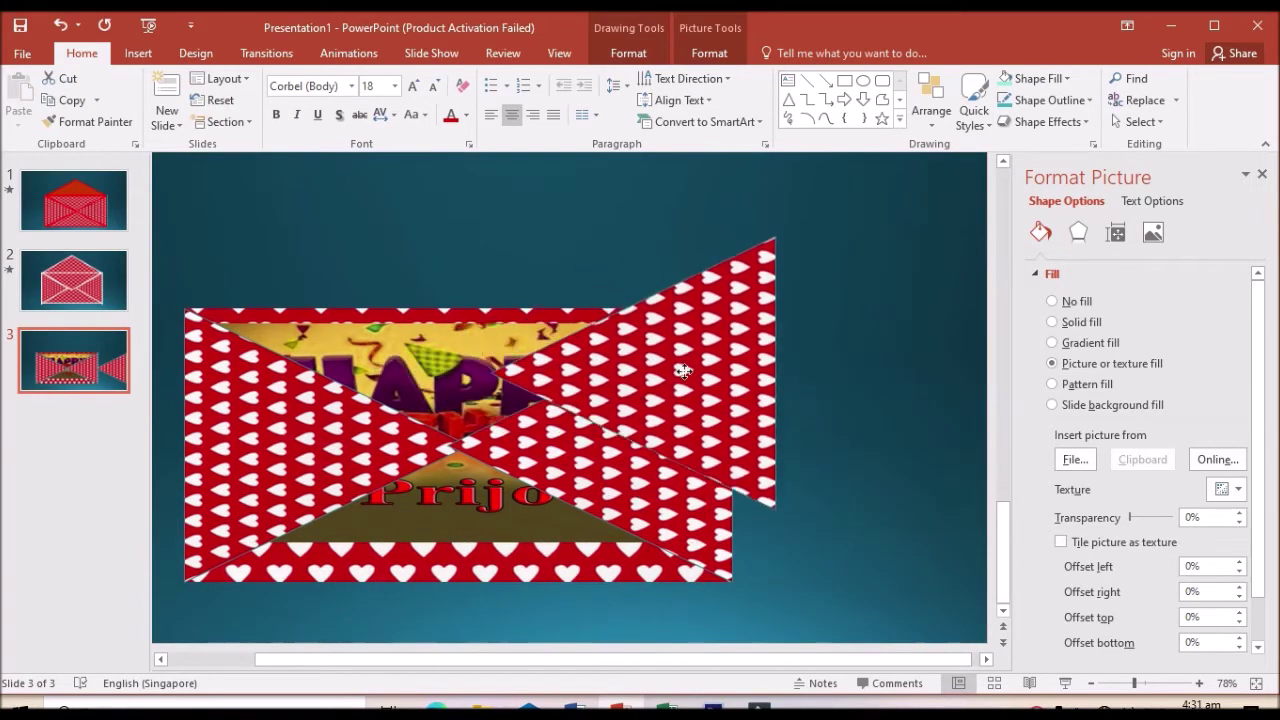
pyautogui.moveTo(465, 386); pyautogui.dragTo(634, 234)
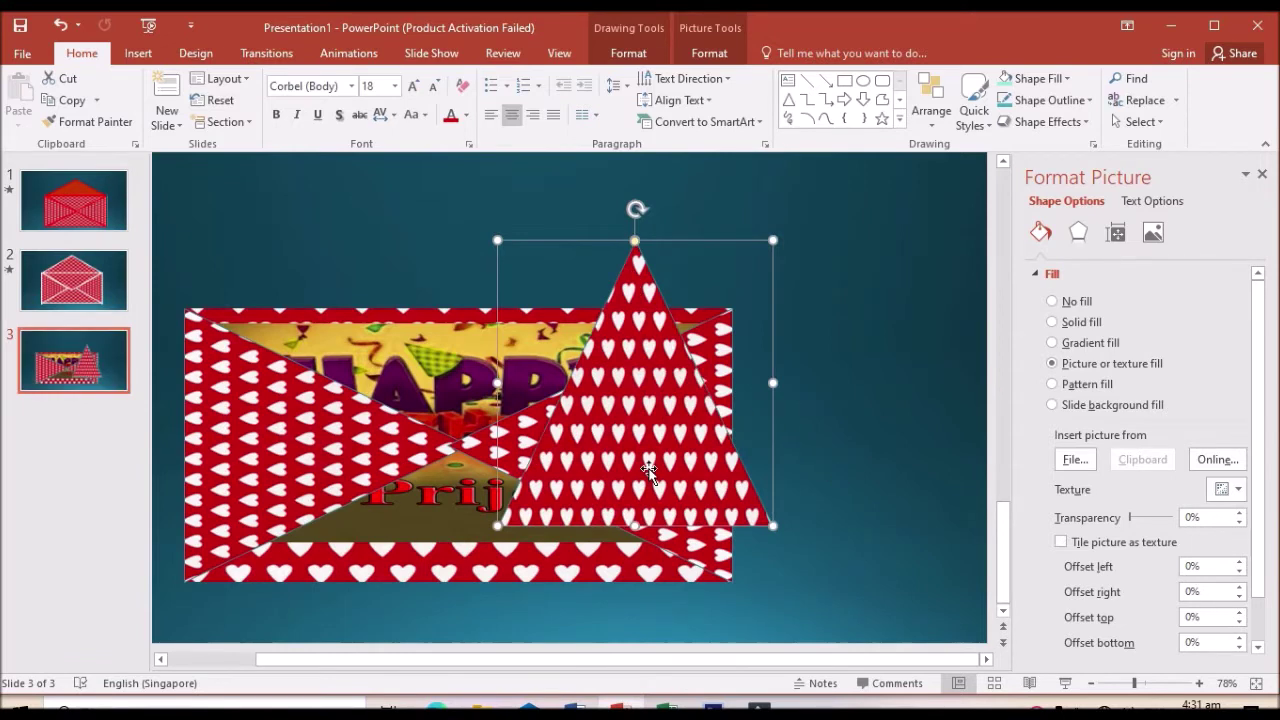
pyautogui.moveTo(648, 465); pyautogui.dragTo(296, 507)
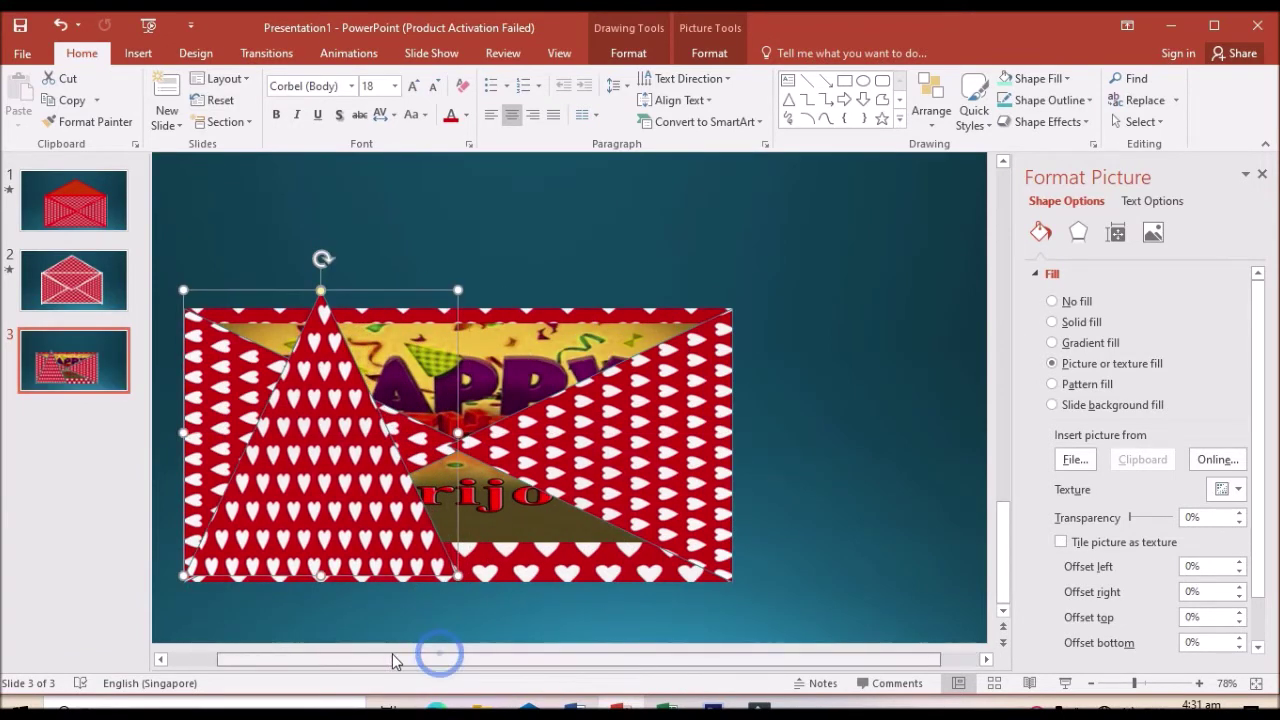
pyautogui.moveTo(440, 669); pyautogui.dragTo(352, 666)
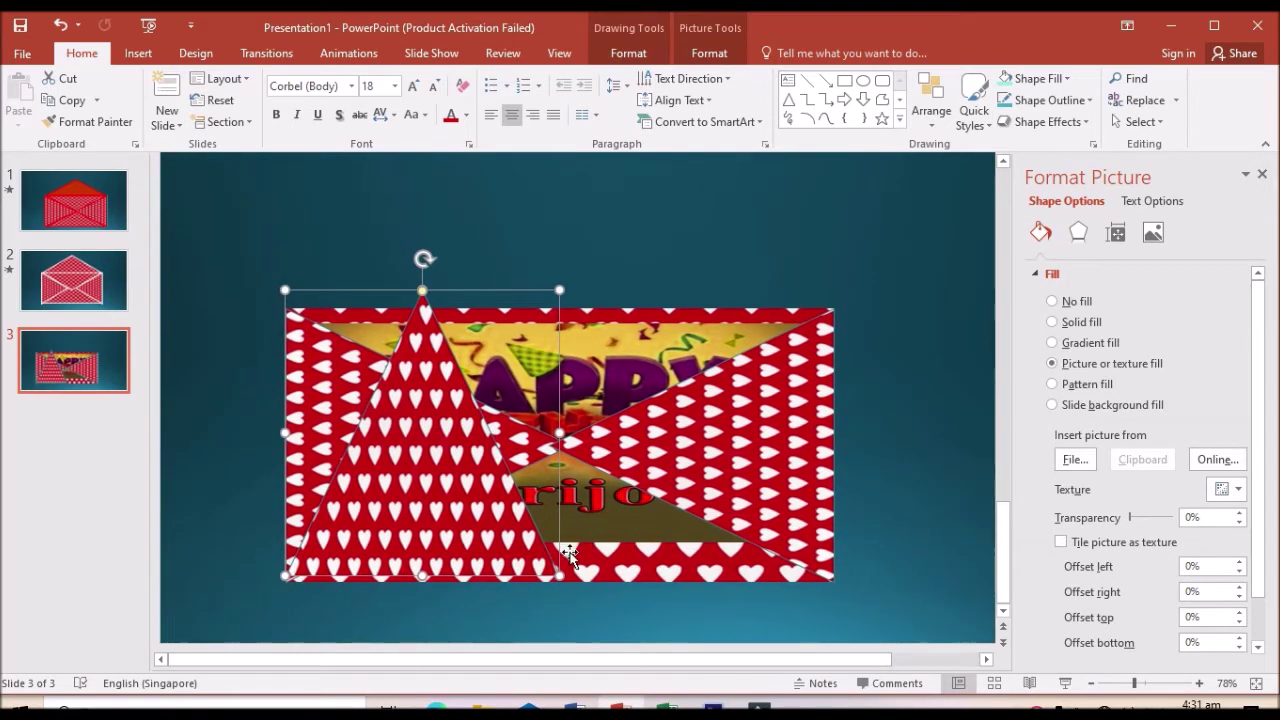
pyautogui.moveTo(560, 433); pyautogui.dragTo(835, 443)
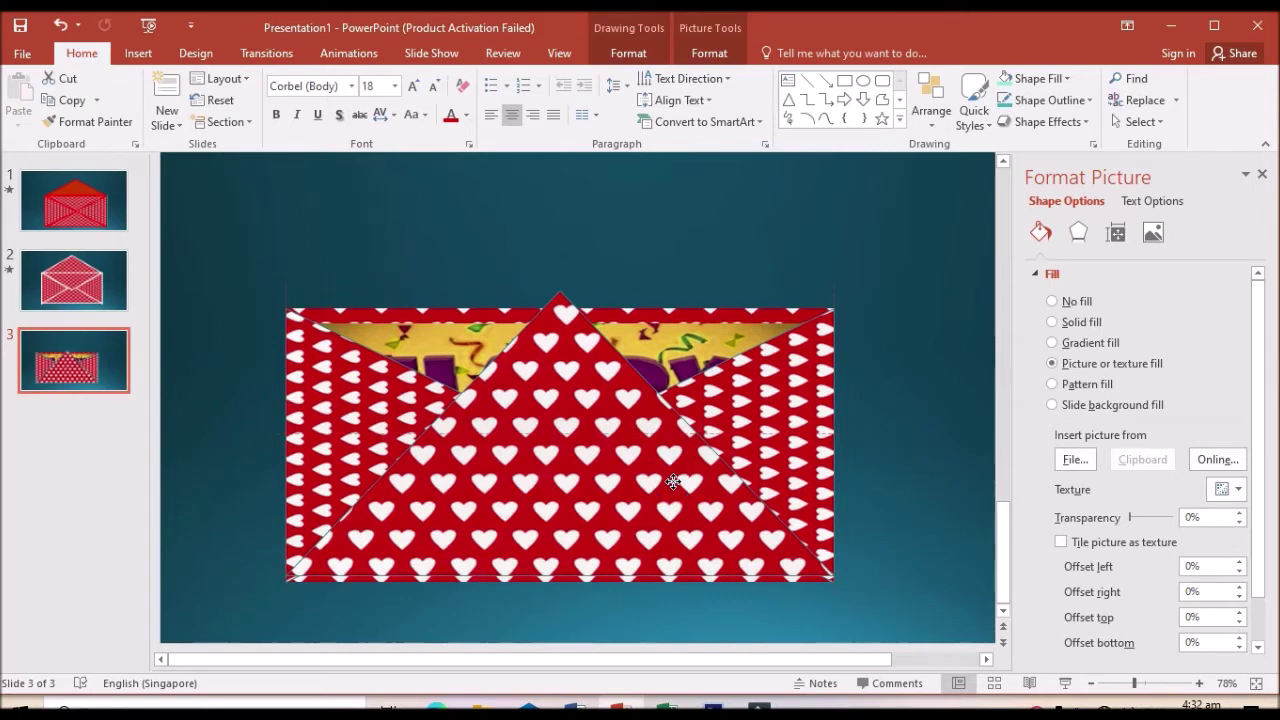
# Fit the bottom heart flap over the envelope's lower half
pyautogui.click(671, 489)
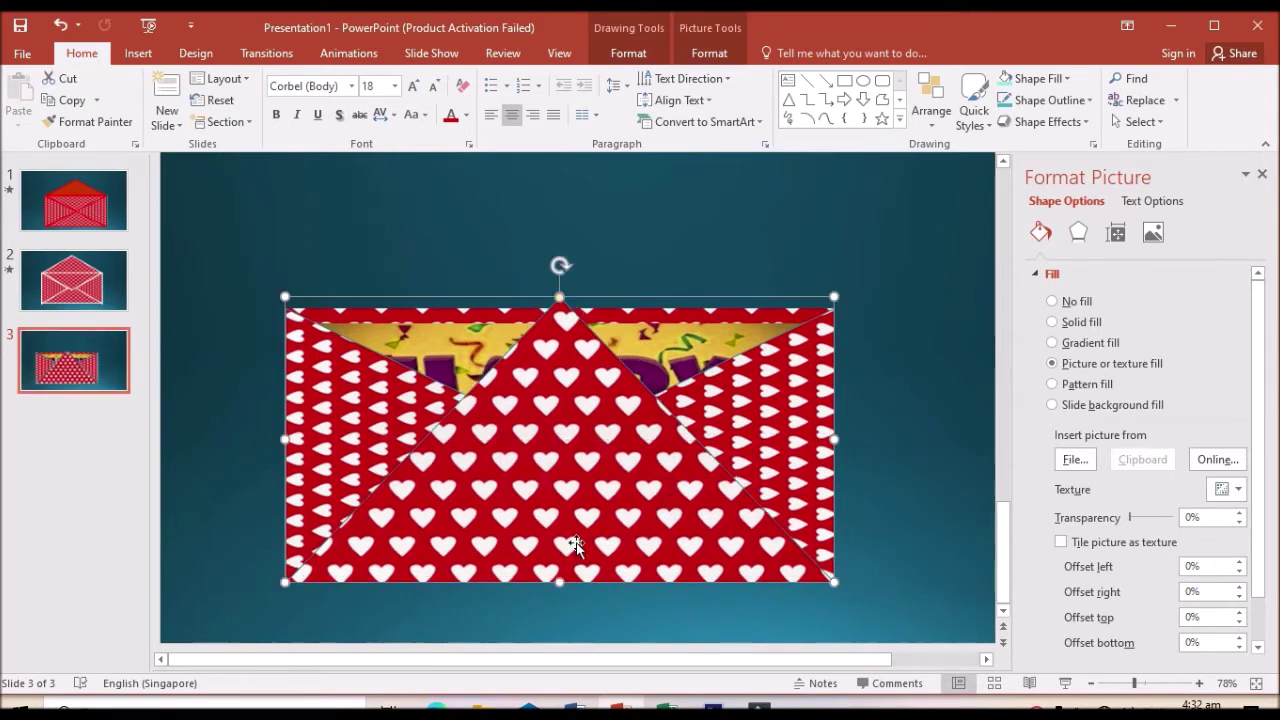
pyautogui.moveTo(560, 586); pyautogui.dragTo(560, 508)
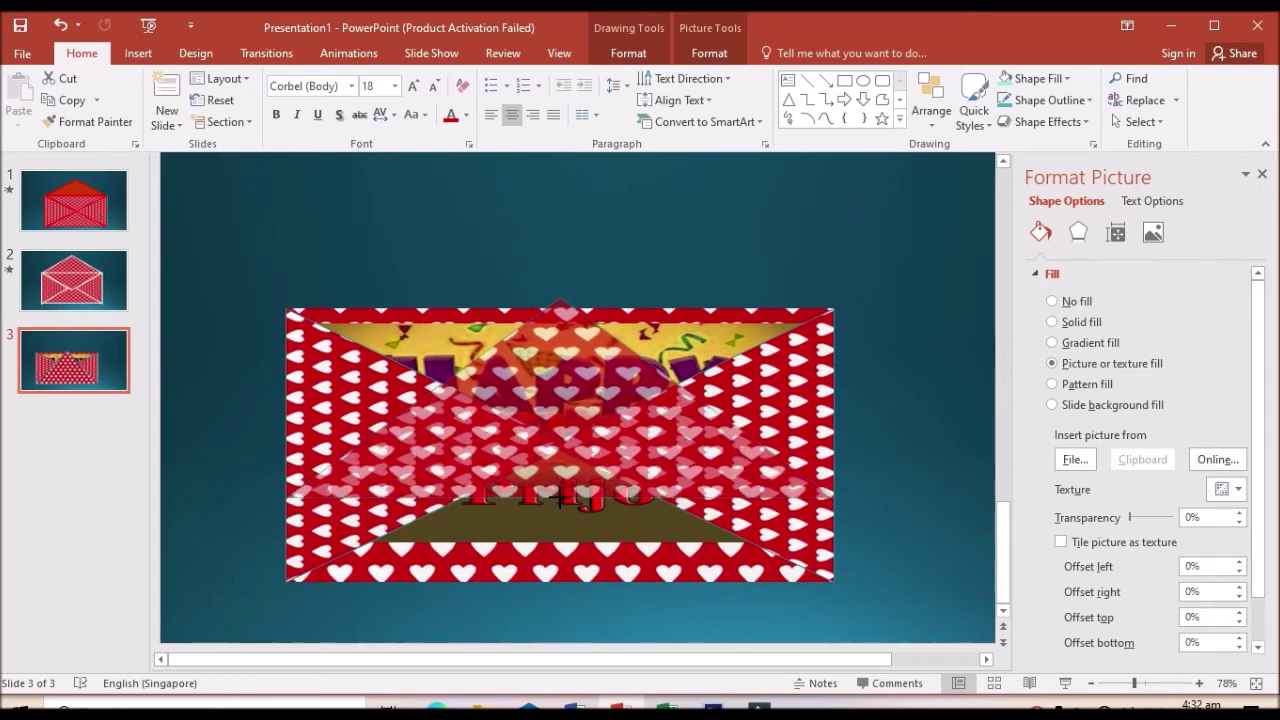
pyautogui.moveTo(560, 508)
pyautogui.mouseDown()
pyautogui.moveTo(590, 463)
pyautogui.moveTo(584, 482)
pyautogui.mouseUp()
pyautogui.moveTo(548, 584); pyautogui.dragTo(550, 580)
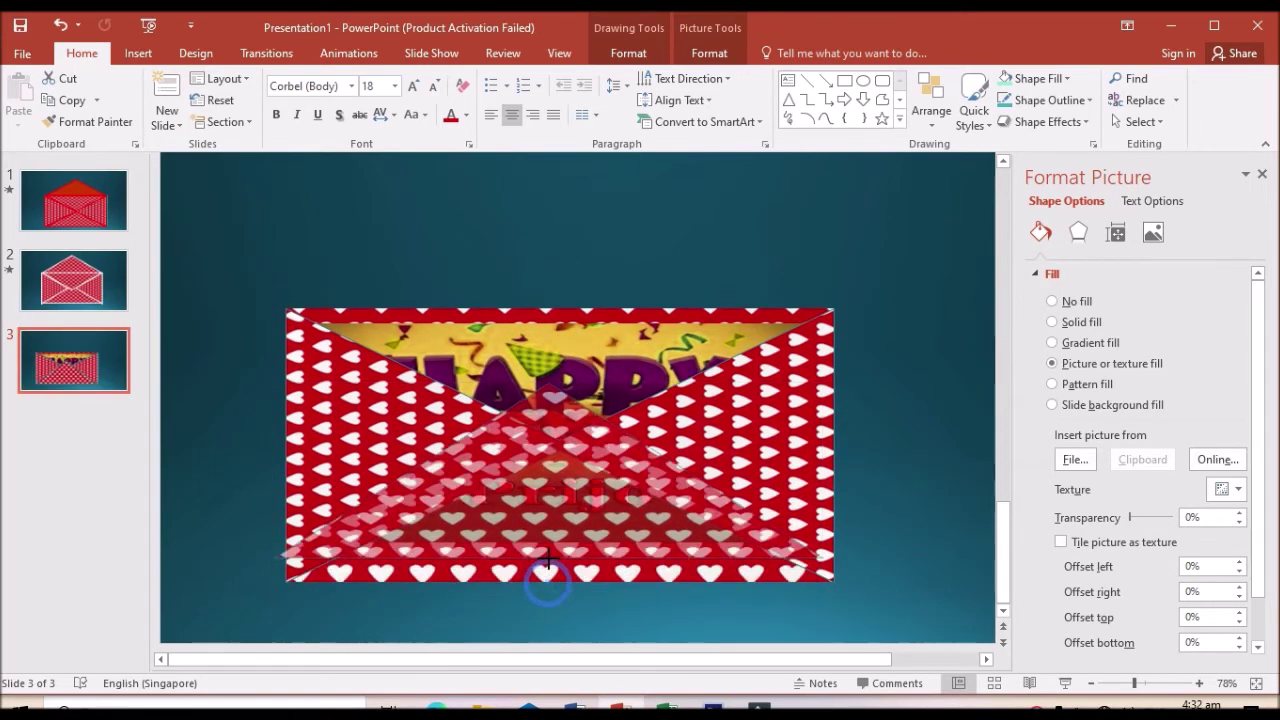
pyautogui.moveTo(563, 503); pyautogui.dragTo(573, 519)
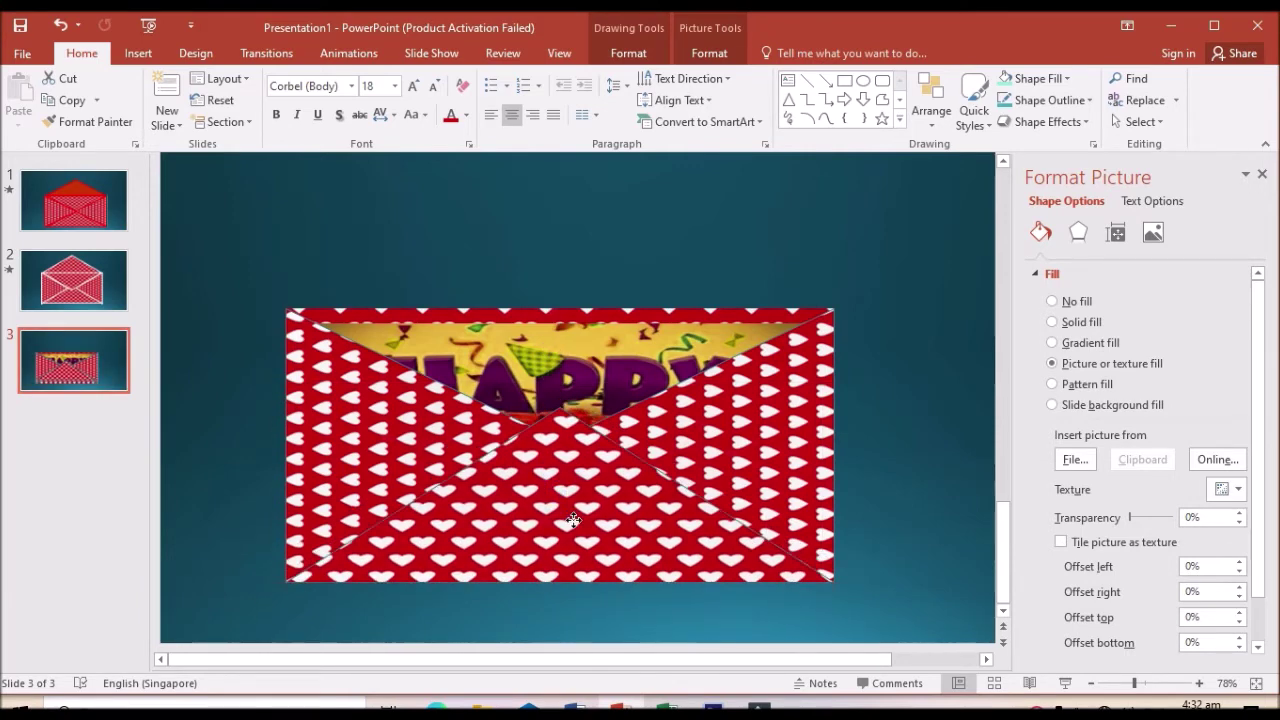
pyautogui.click(884, 463)
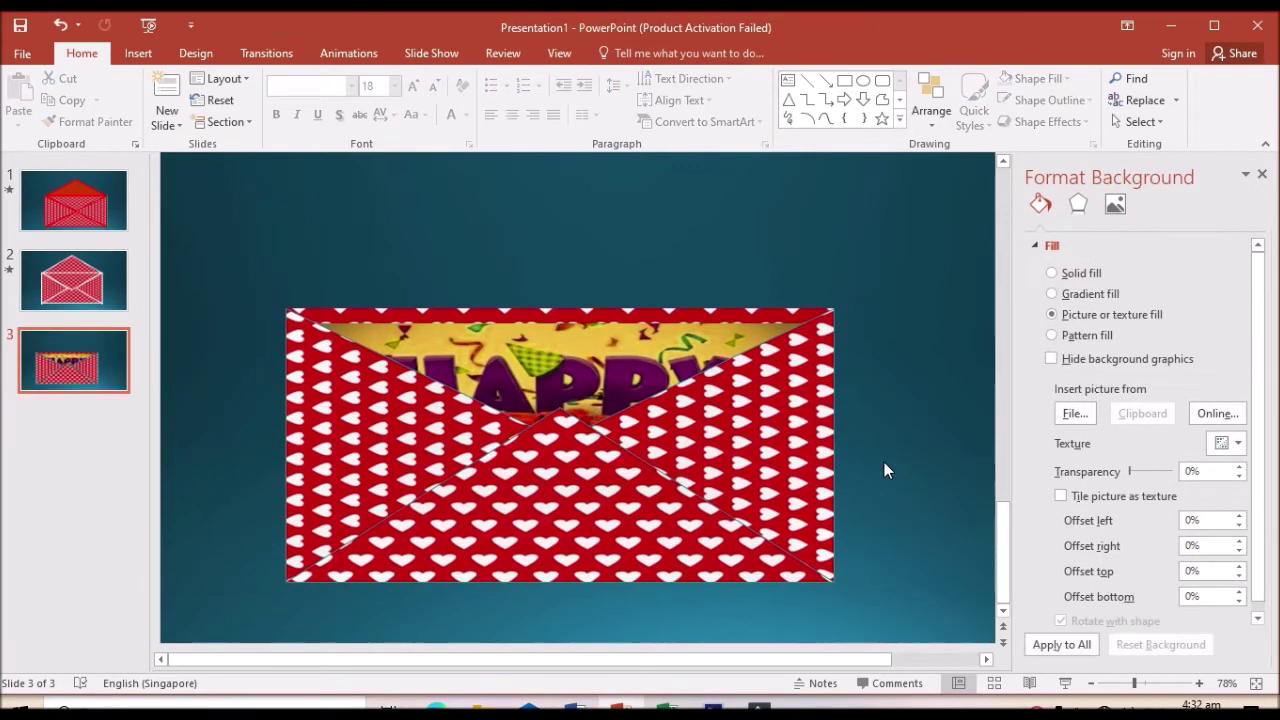
pyautogui.click(585, 510)
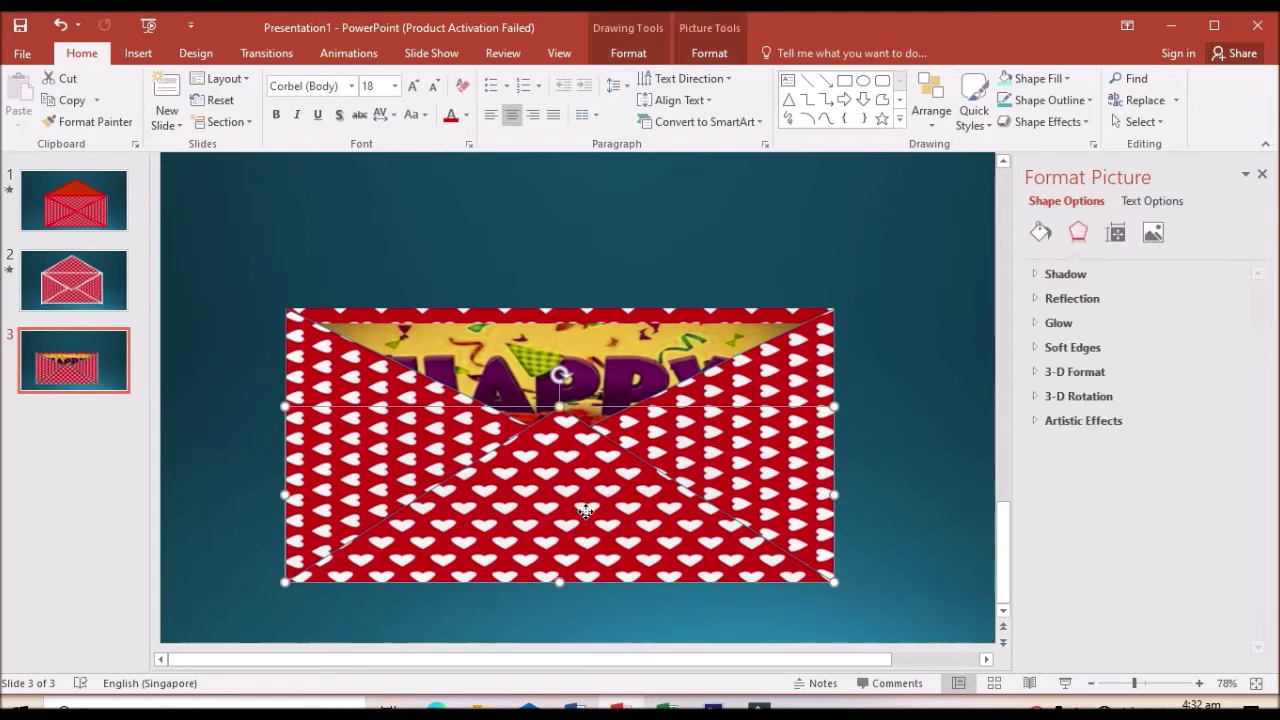
pyautogui.hotkey('ctrl', 'z')
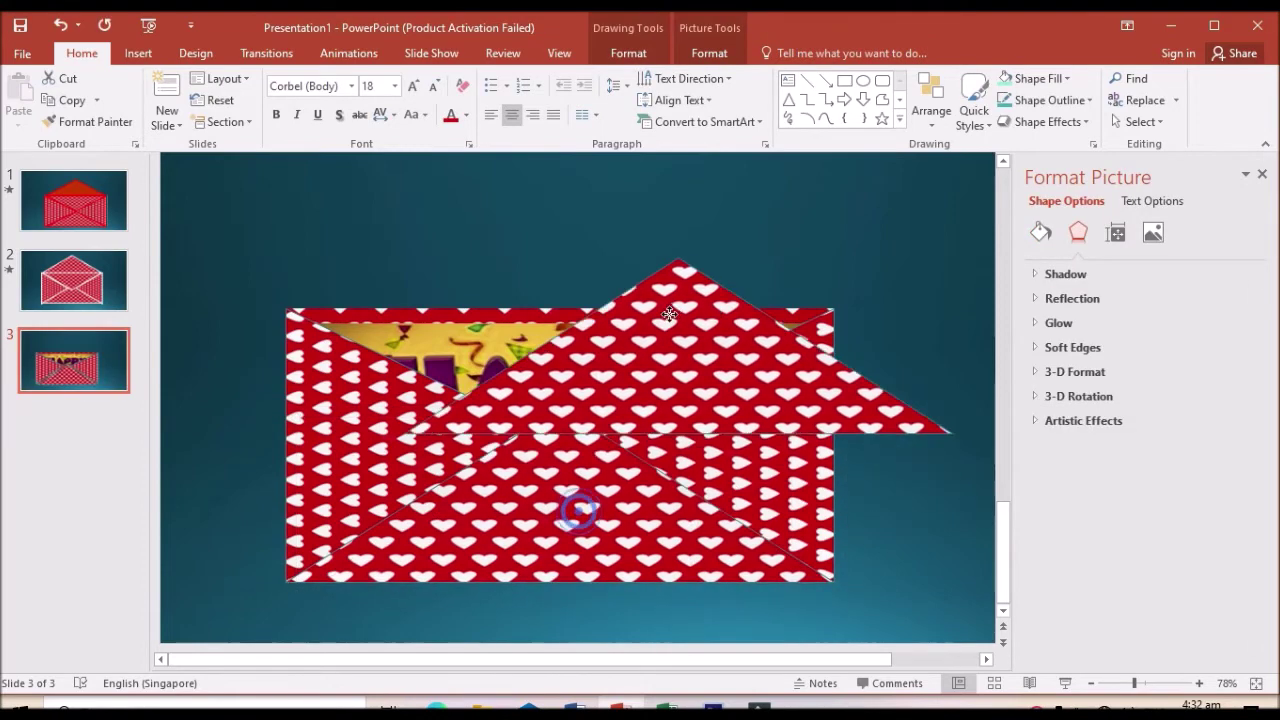
# Flip a heart flap upside down over the envelope's top to close it
pyautogui.moveTo(669, 314); pyautogui.dragTo(630, 245)
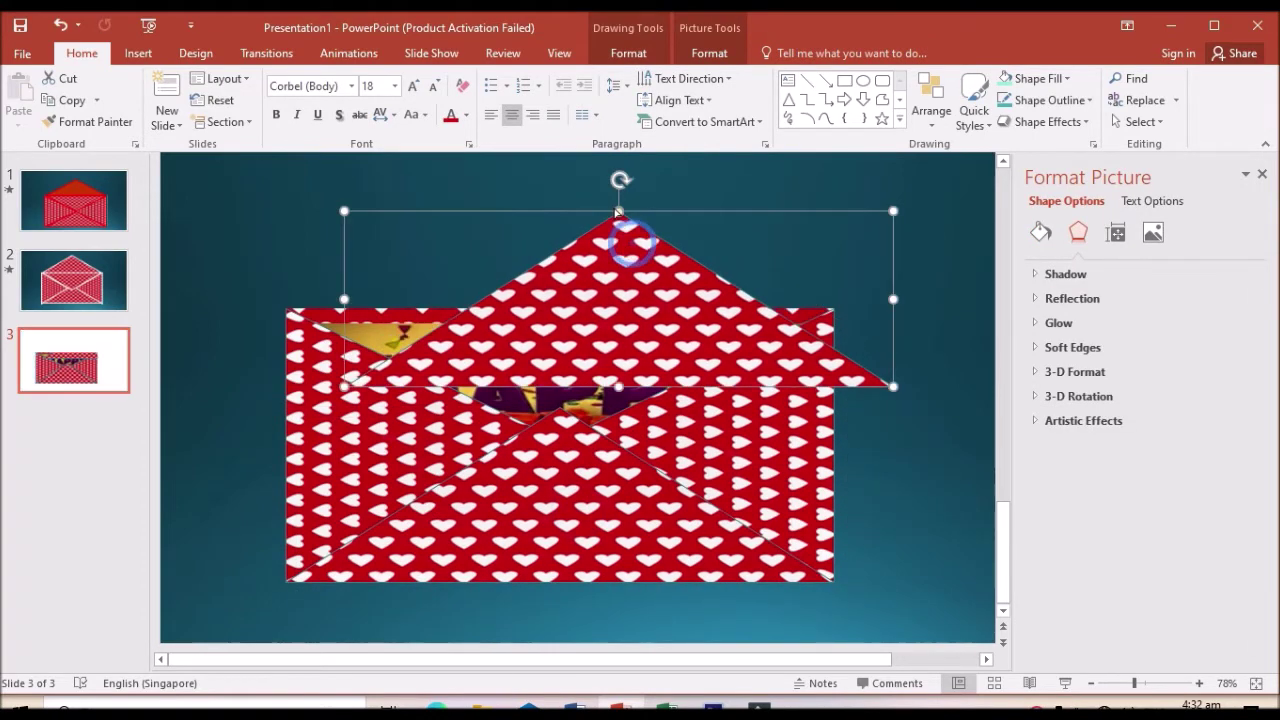
pyautogui.moveTo(620, 180); pyautogui.dragTo(620, 445)
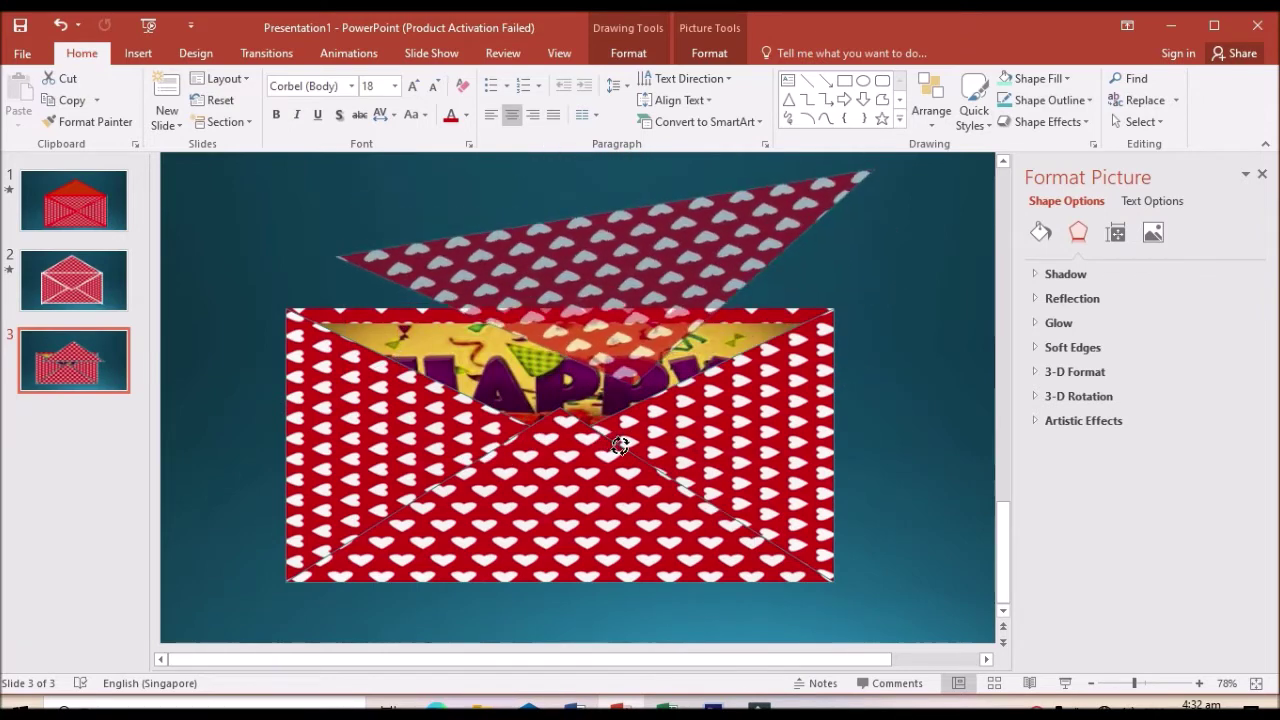
pyautogui.moveTo(626, 296); pyautogui.dragTo(597, 372)
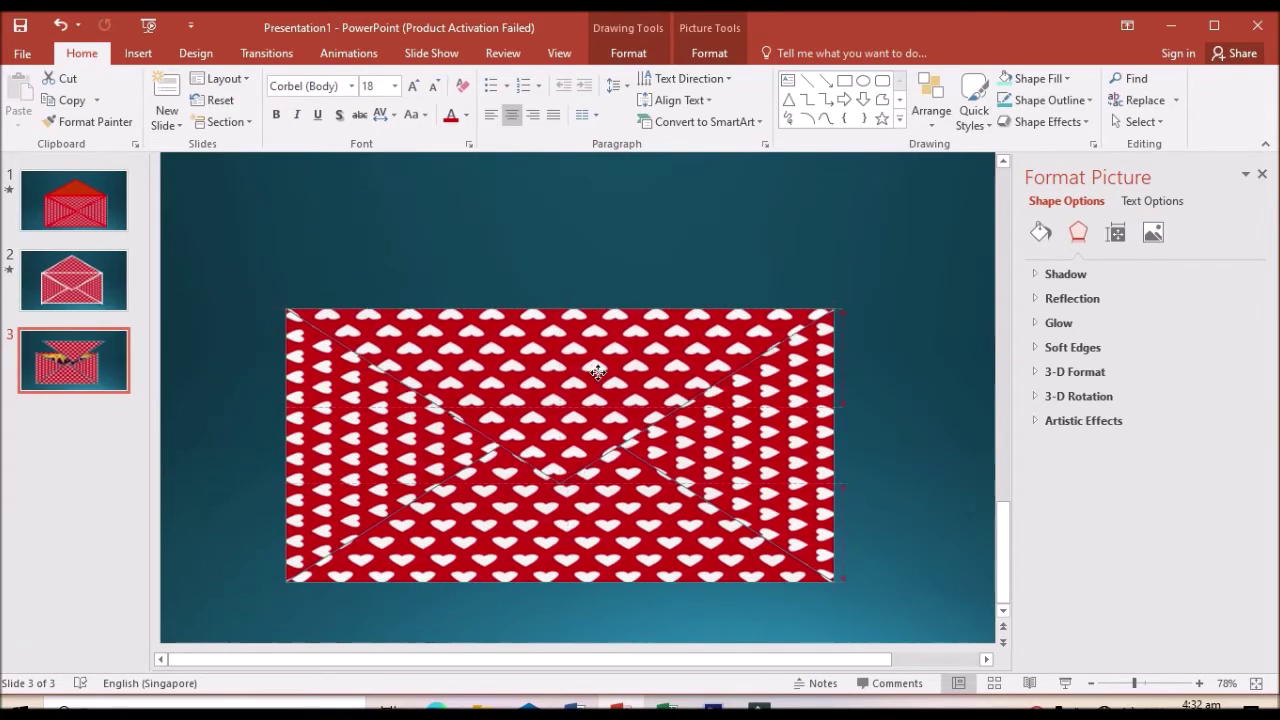
pyautogui.click(935, 421)
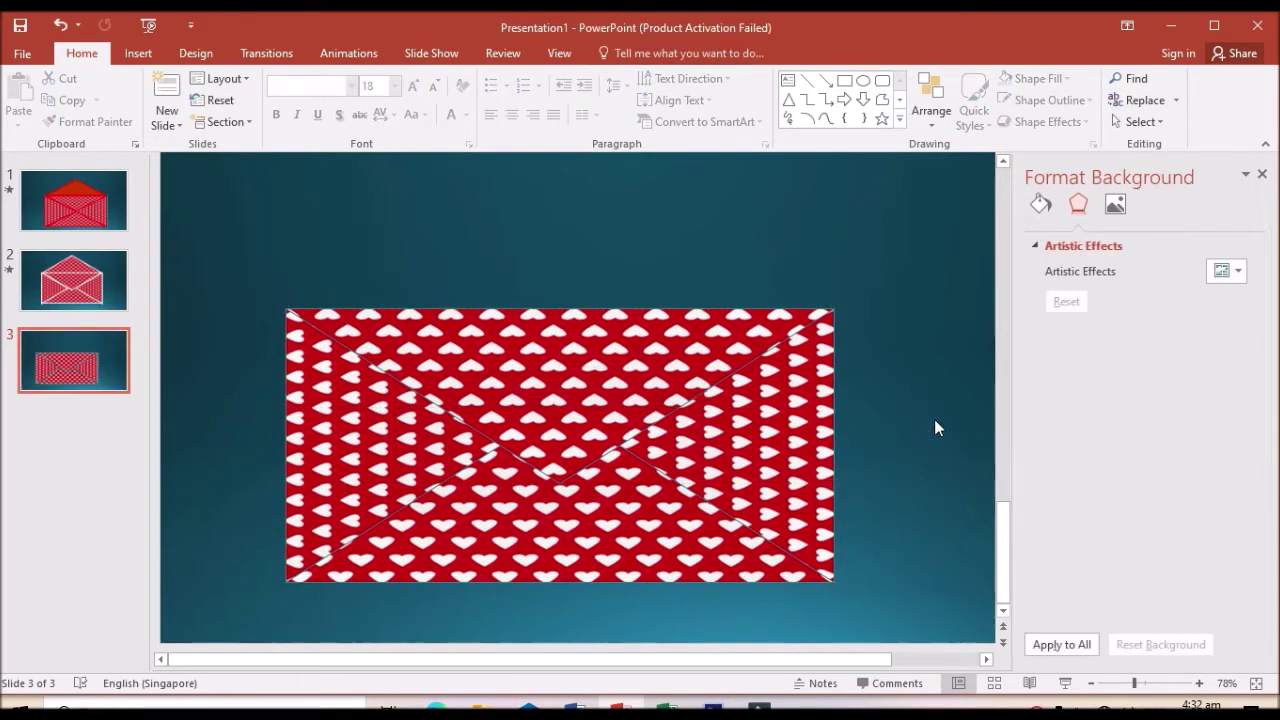
# Give the fold-line picture and the envelope pieces a 4½ pt outline
pyautogui.click(676, 370)
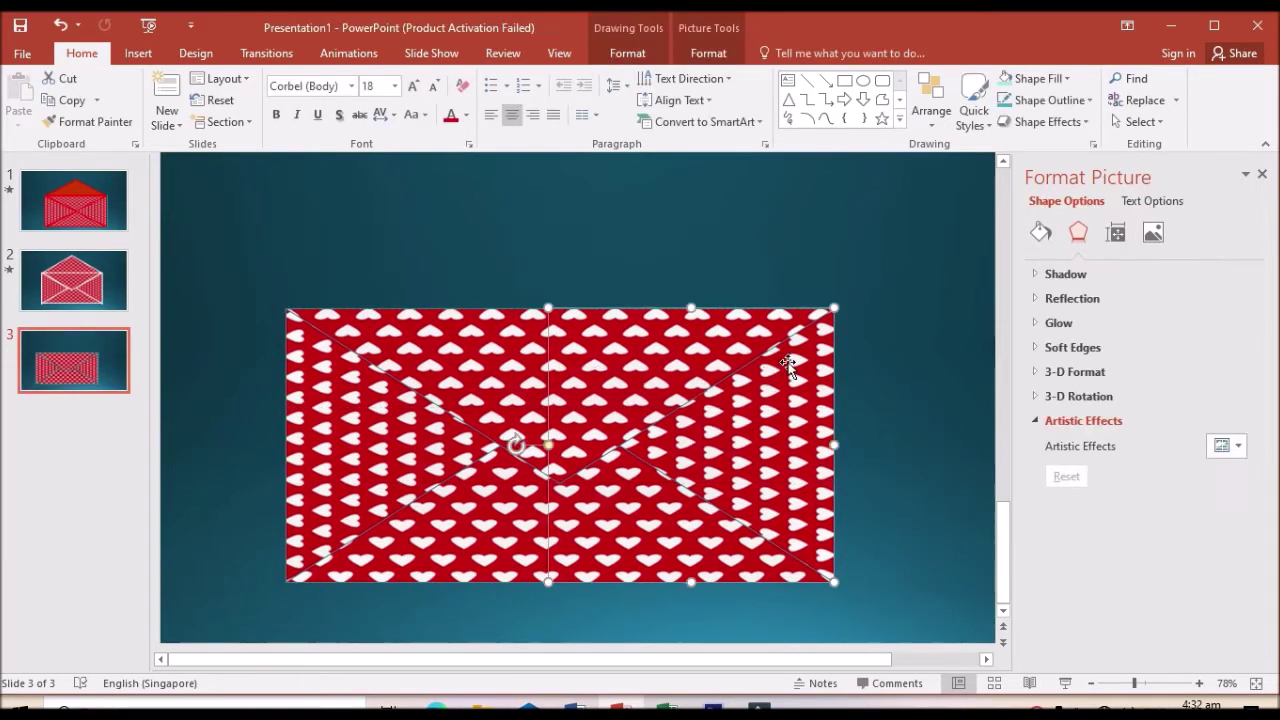
pyautogui.click(1088, 100)
pyautogui.moveTo(1043, 373)
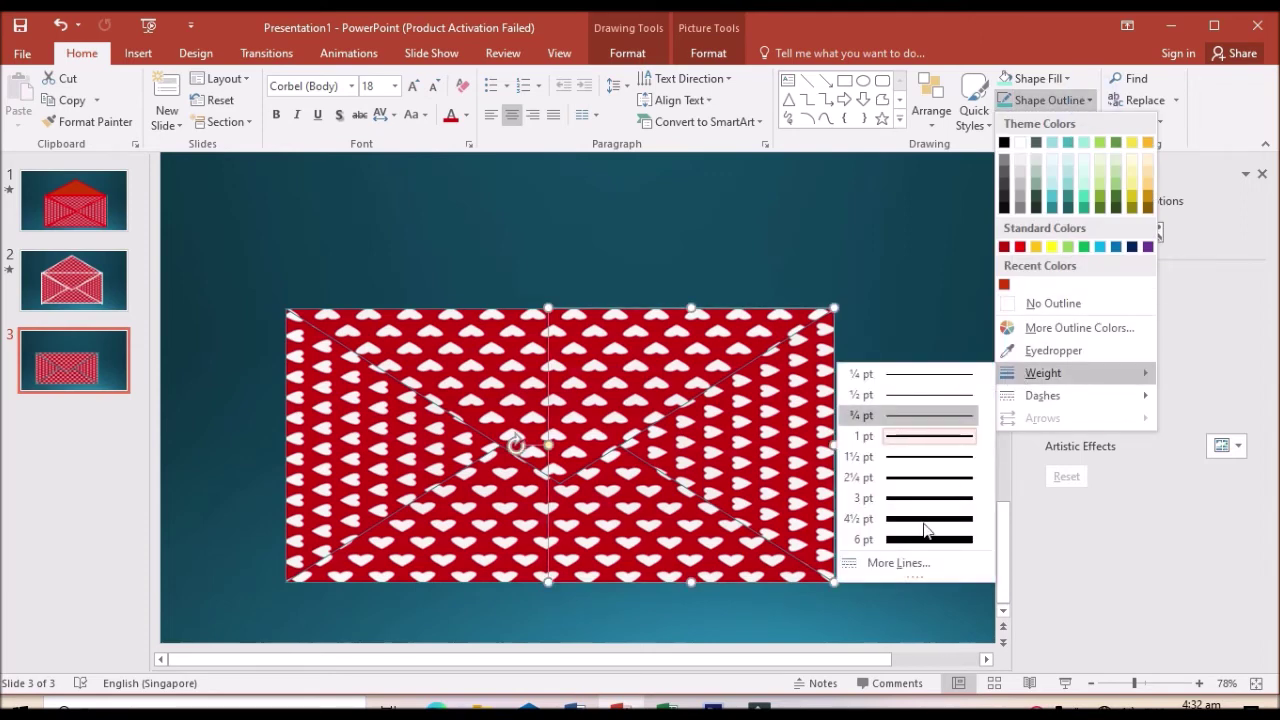
pyautogui.click(922, 518)
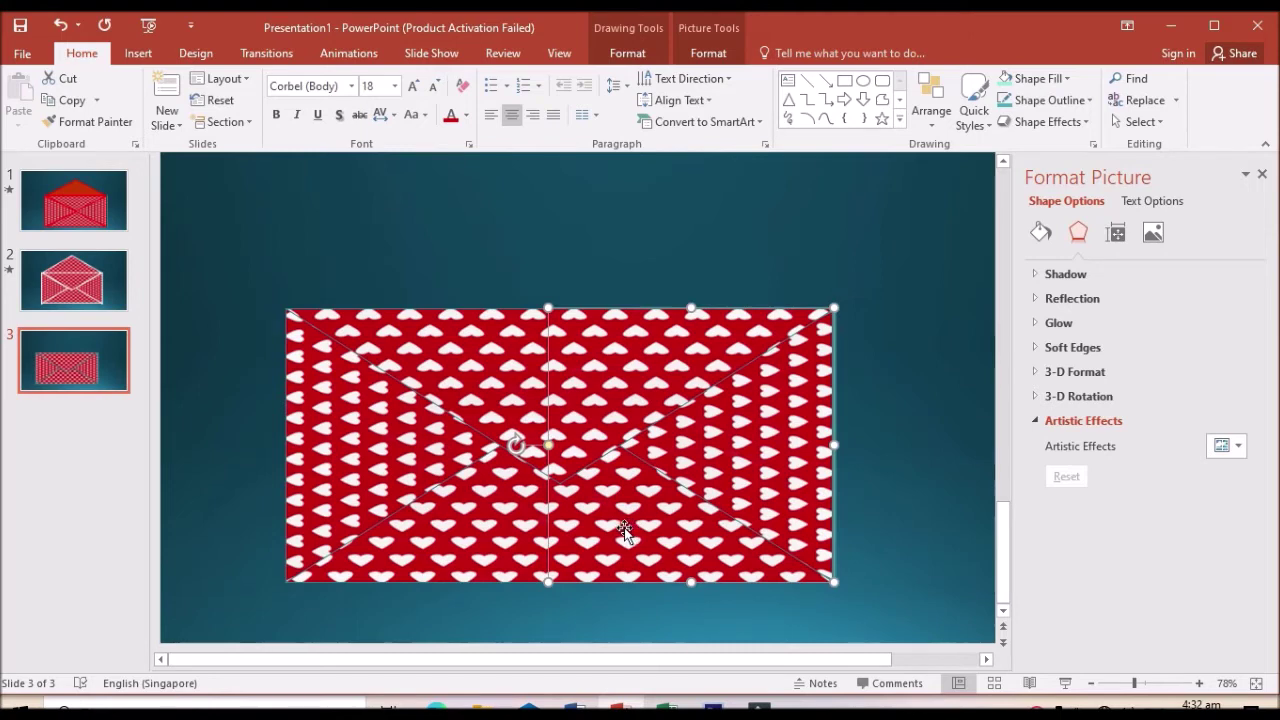
pyautogui.hotkey('ctrl', 'a')
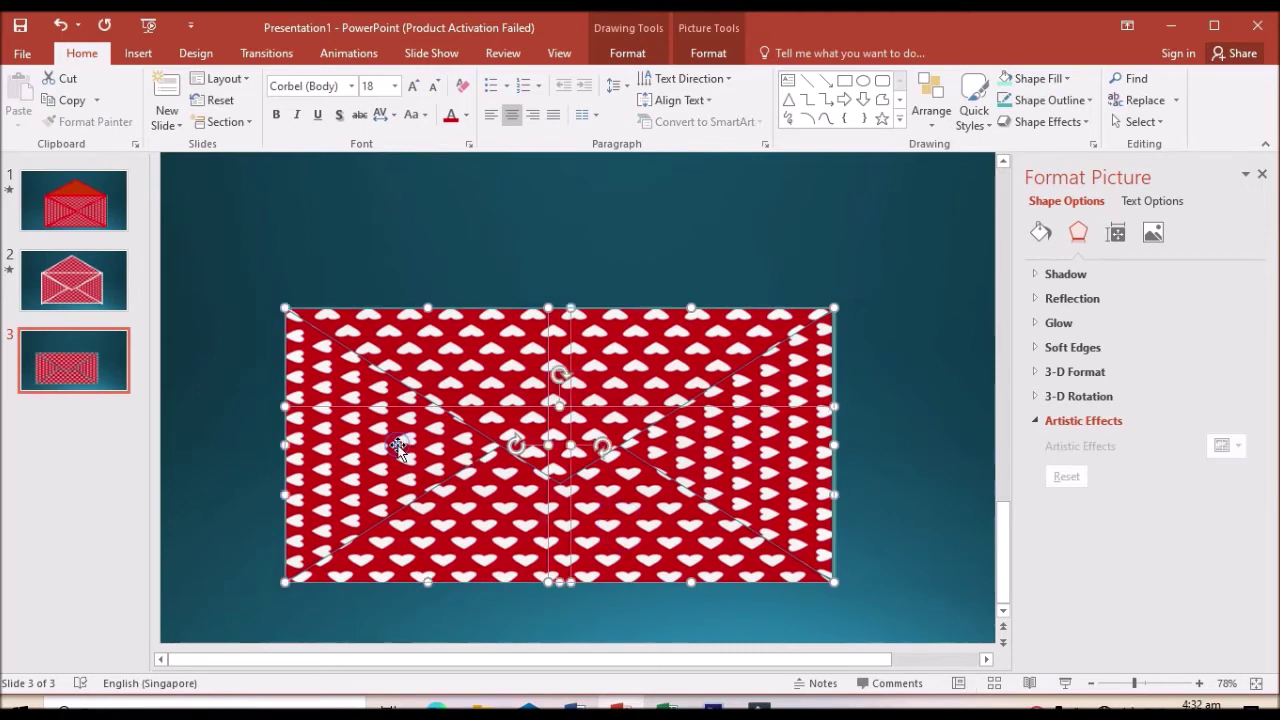
pyautogui.keyDown('shift'); pyautogui.click(357, 377); pyautogui.keyUp('shift')
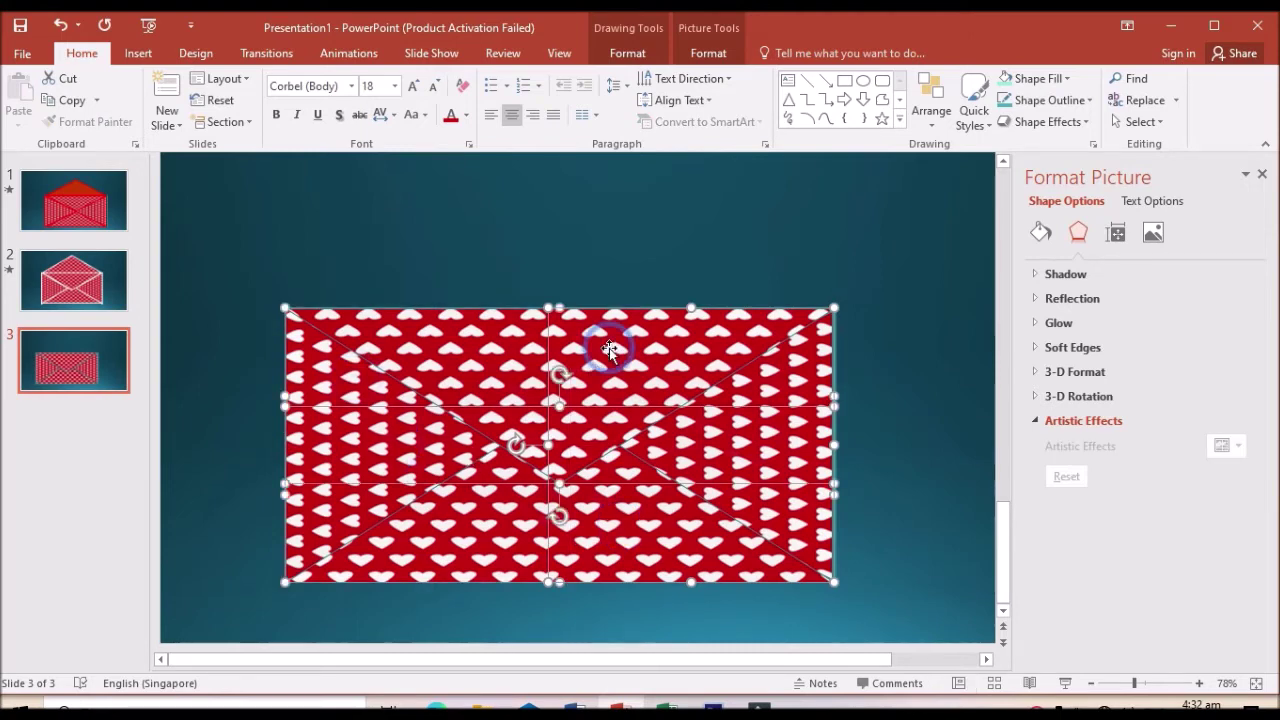
pyautogui.click(1089, 100)
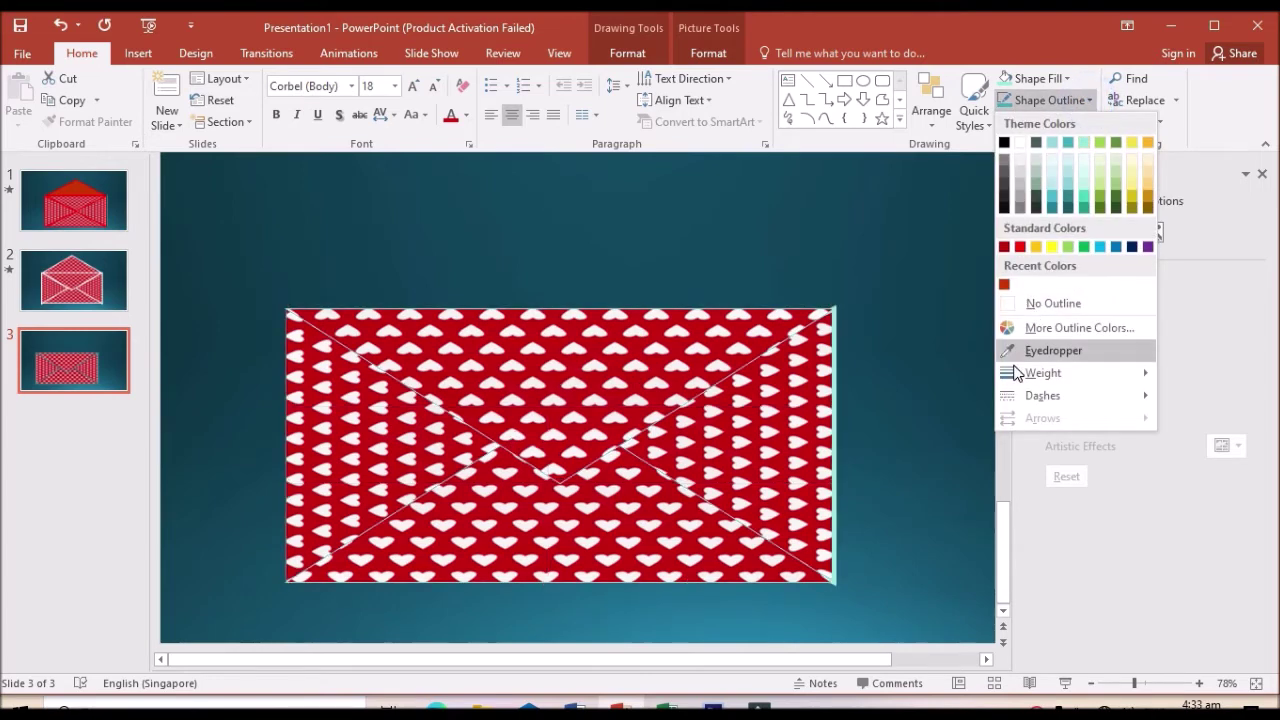
pyautogui.moveTo(1043, 373)
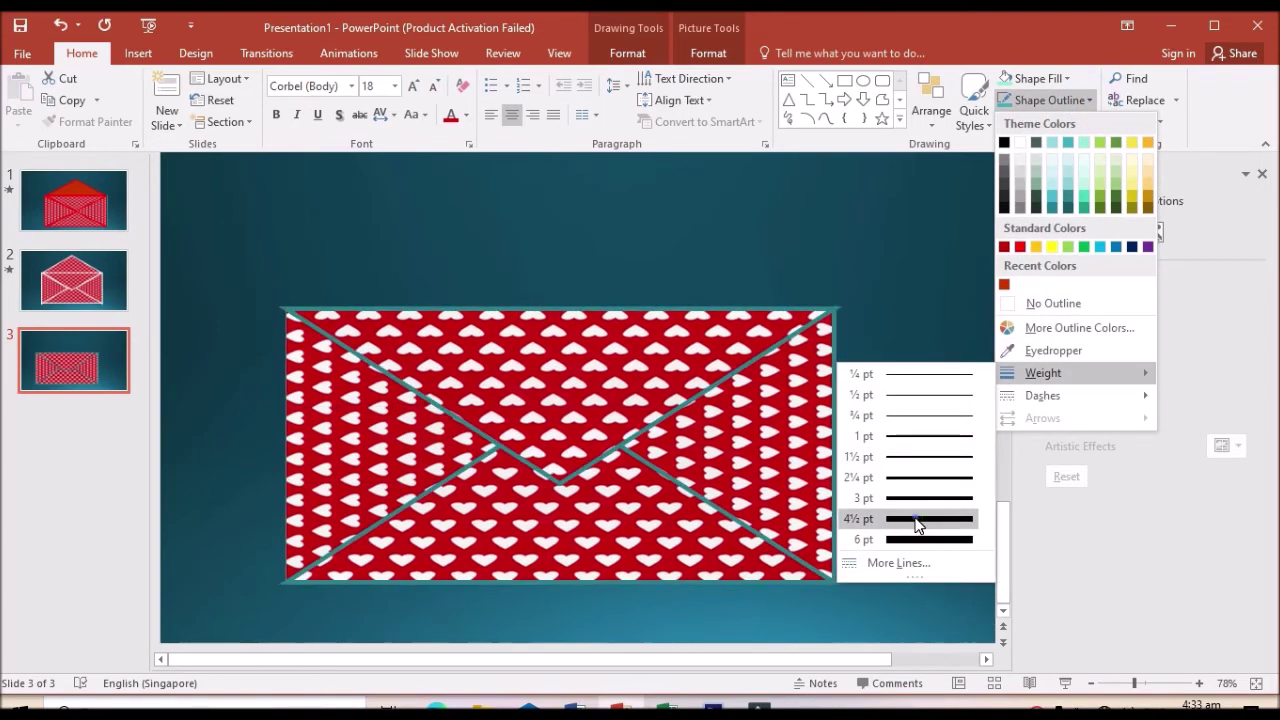
pyautogui.click(917, 520)
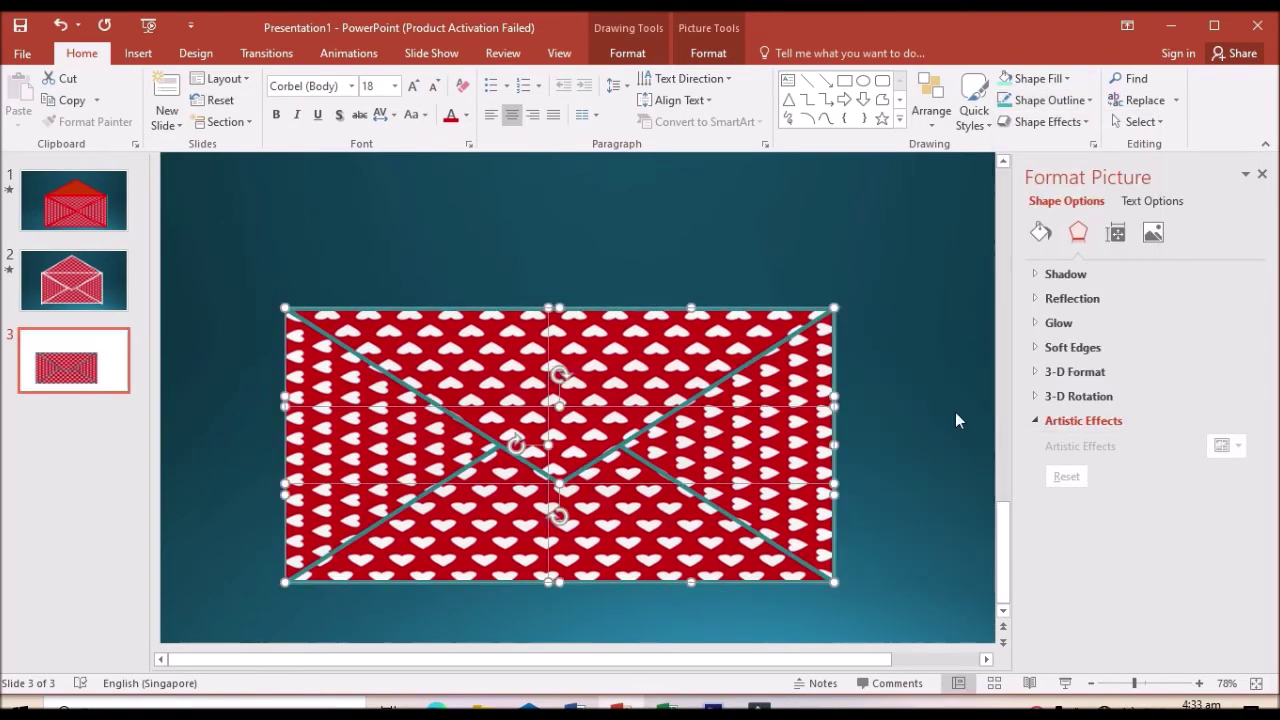
# Colour the envelope outlines white
pyautogui.click(1089, 100)
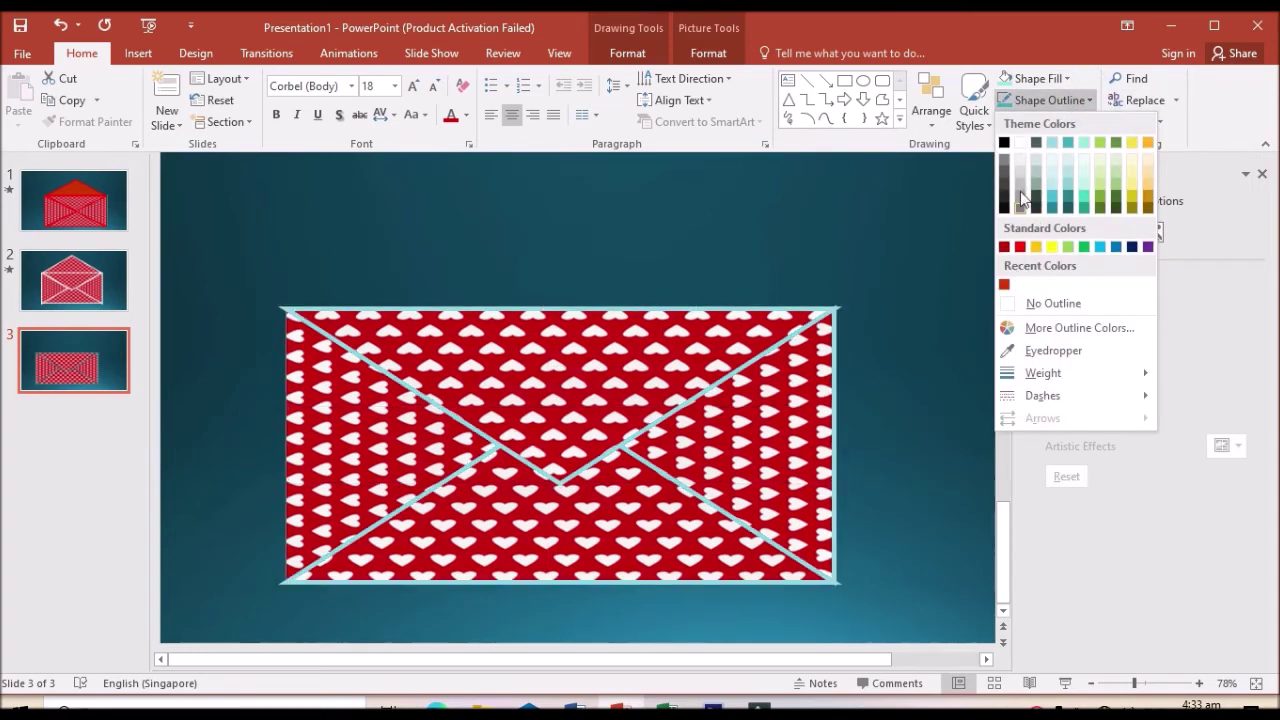
pyautogui.click(1020, 142)
pyautogui.click(936, 381)
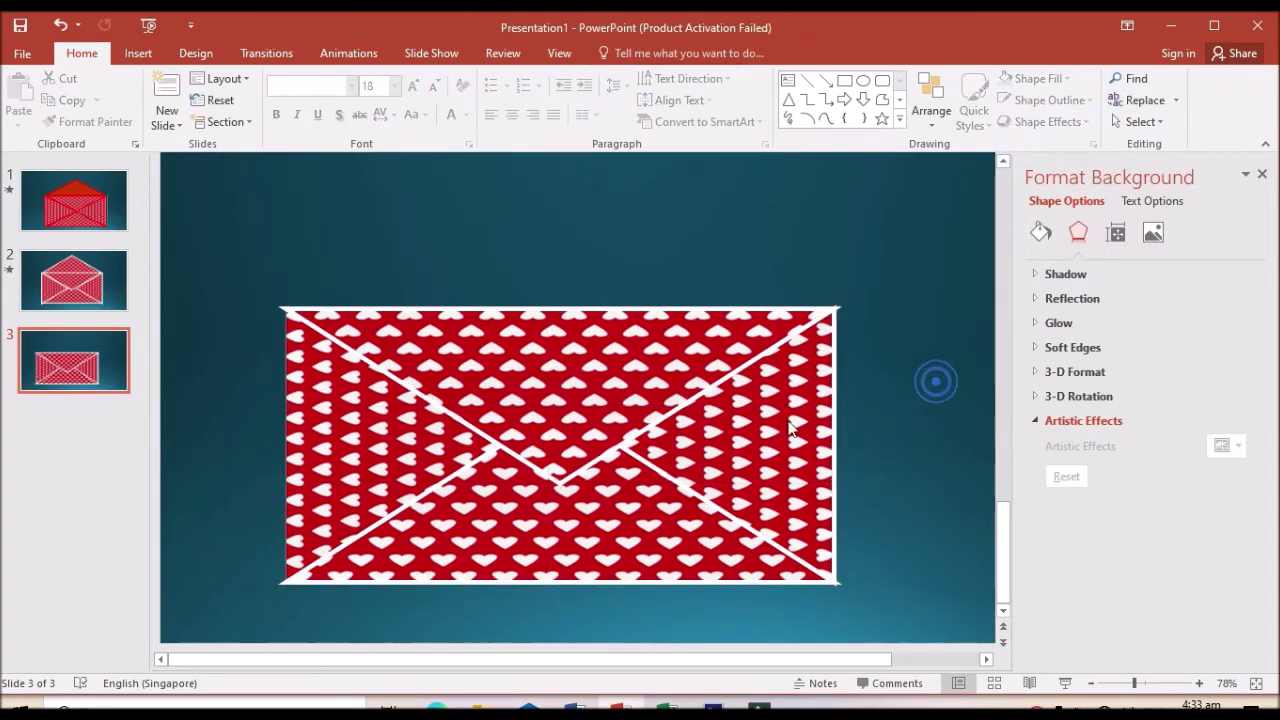
pyautogui.click(562, 375)
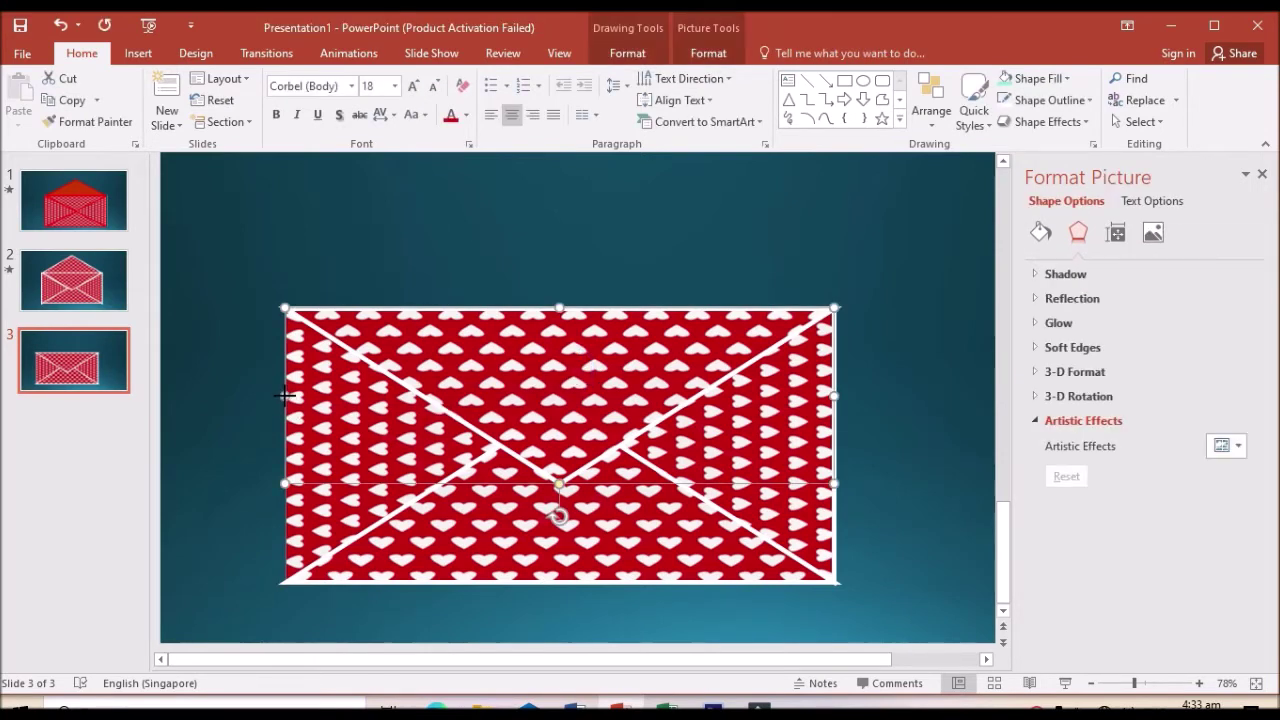
pyautogui.press('Delete')
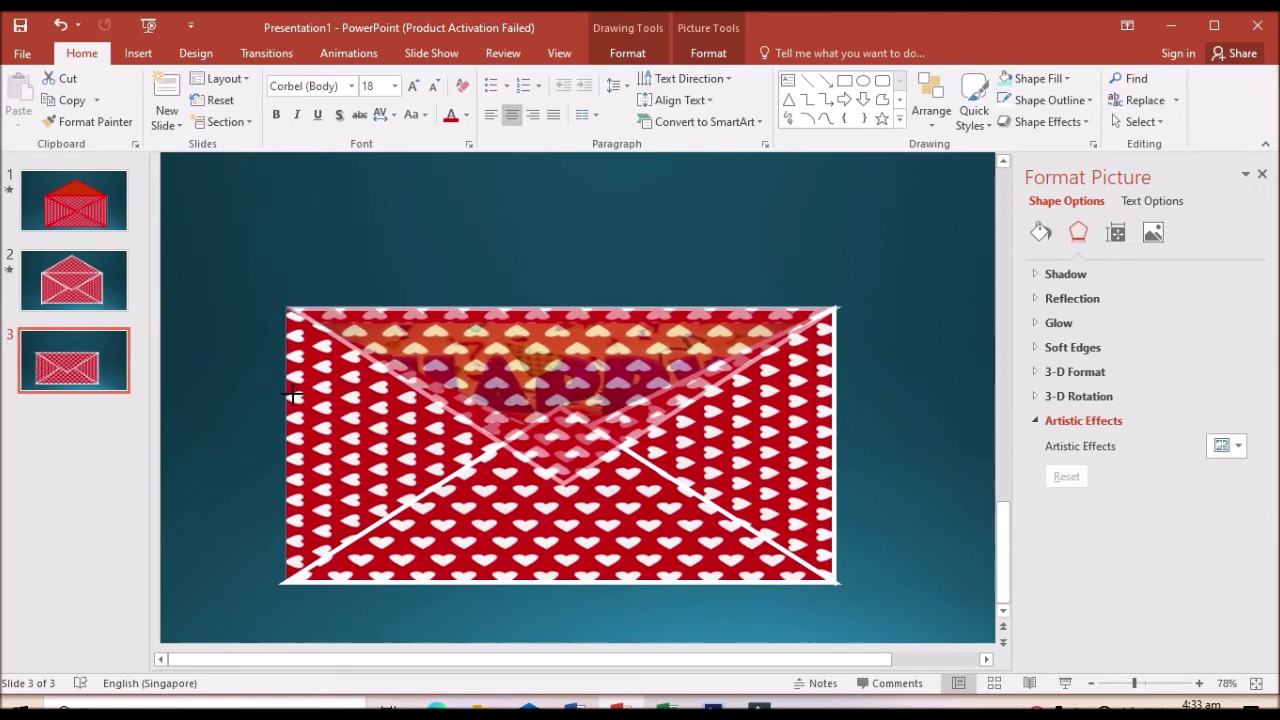
pyautogui.click(833, 394)
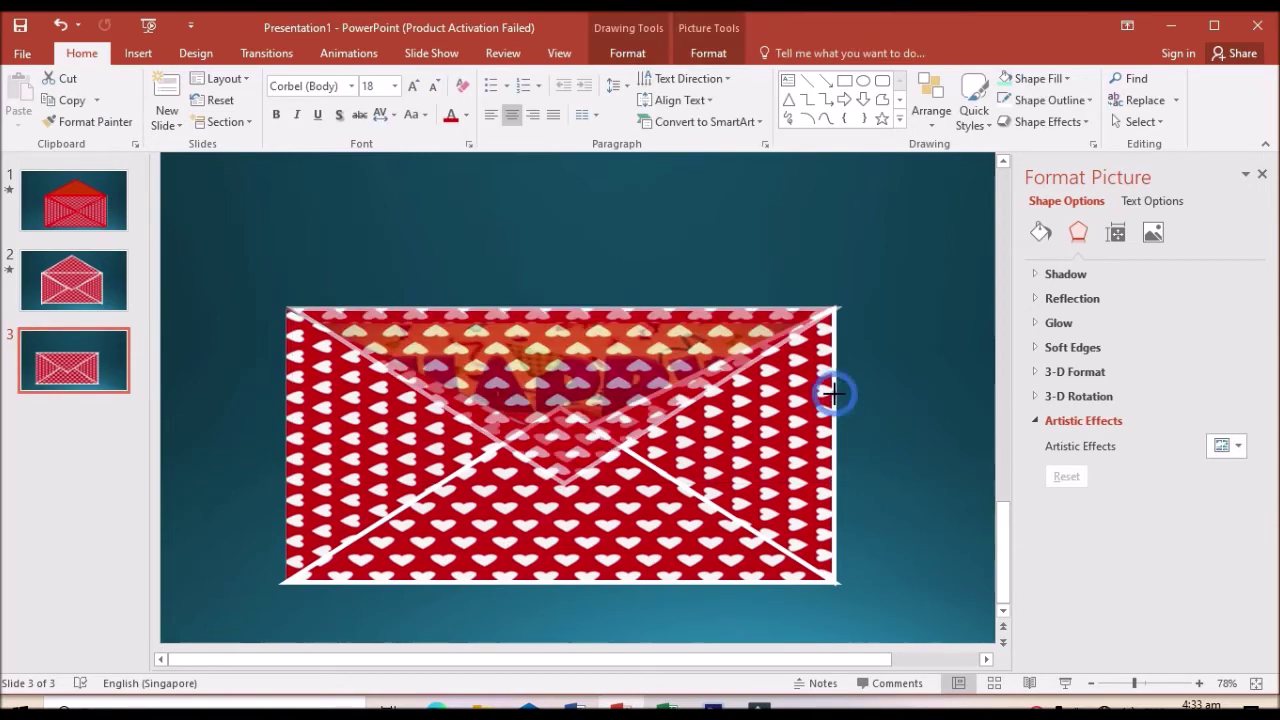
pyautogui.click(894, 385)
pyautogui.click(760, 490)
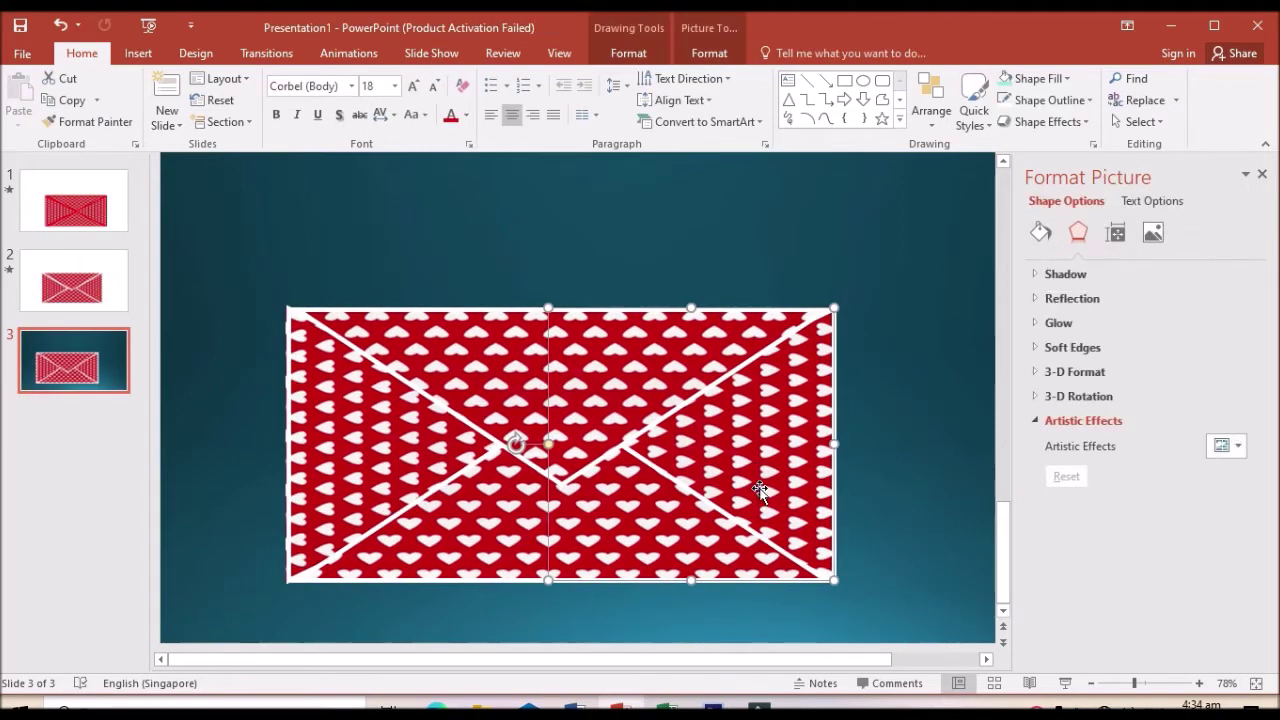
pyautogui.click(603, 391)
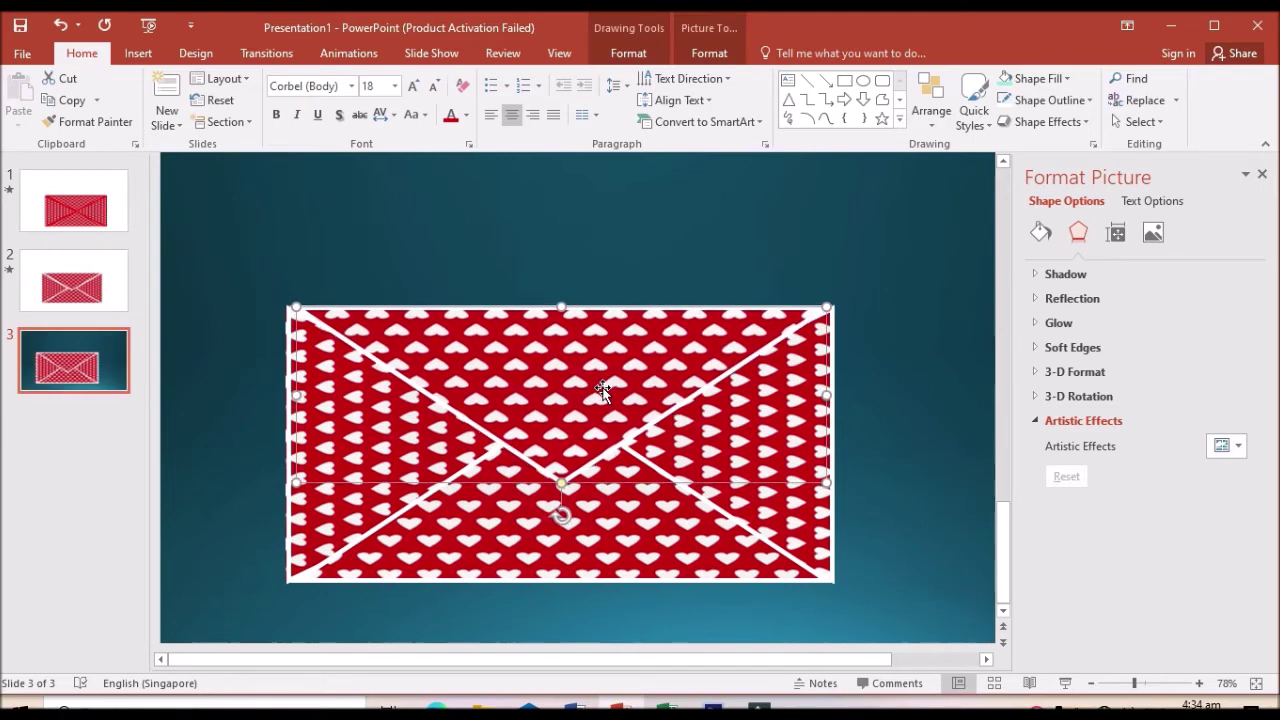
pyautogui.click(900, 428)
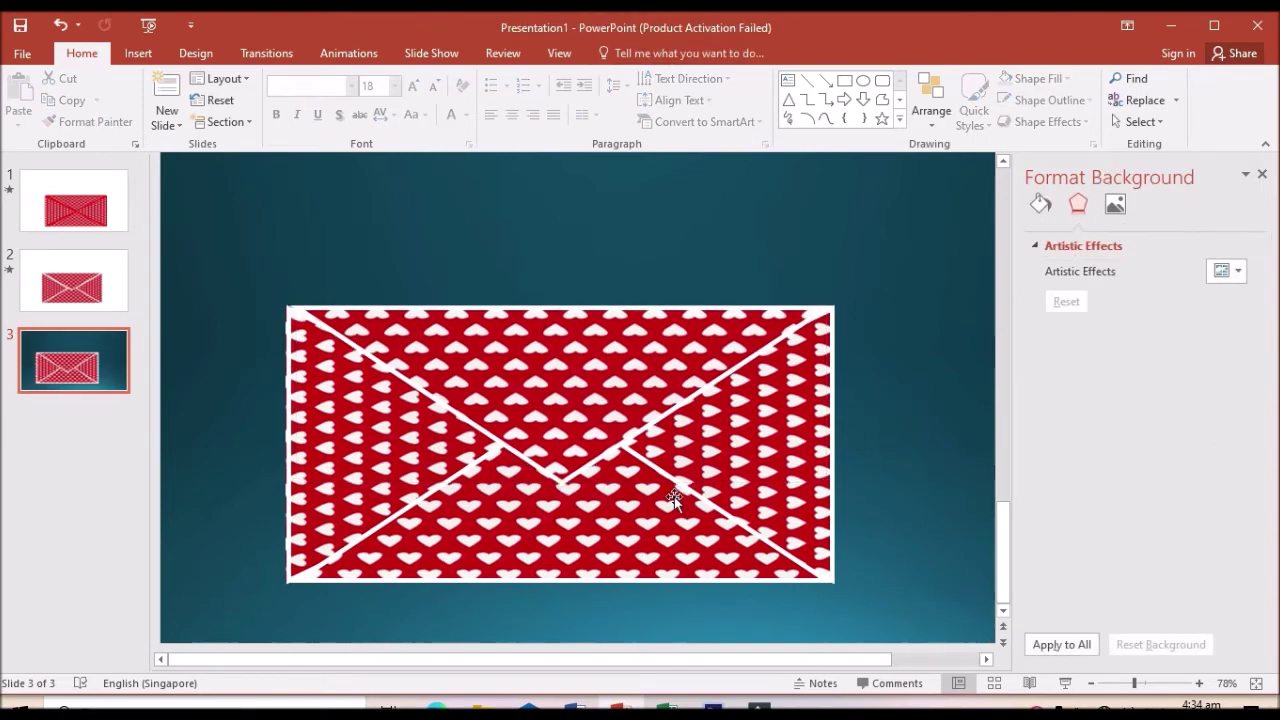
# Rotate the top flap 180° and seat it upright along the envelope's top edge
pyautogui.click(563, 388)
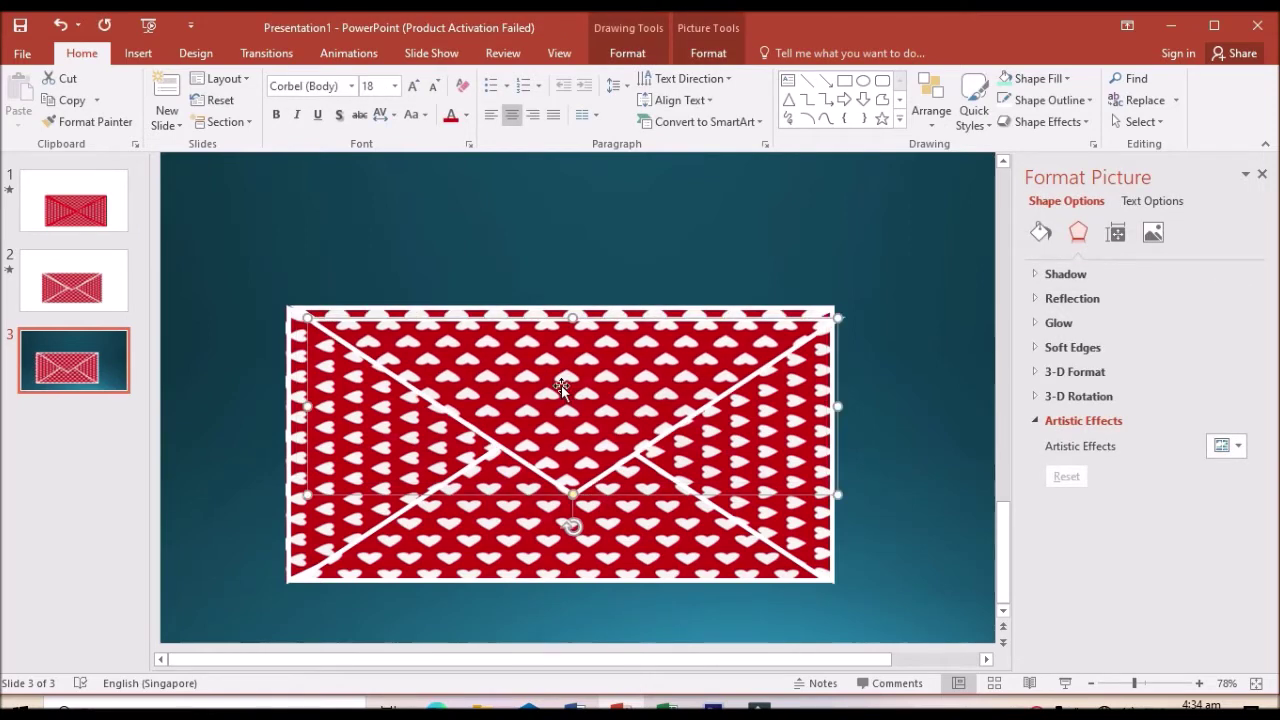
pyautogui.moveTo(563, 393); pyautogui.dragTo(613, 283)
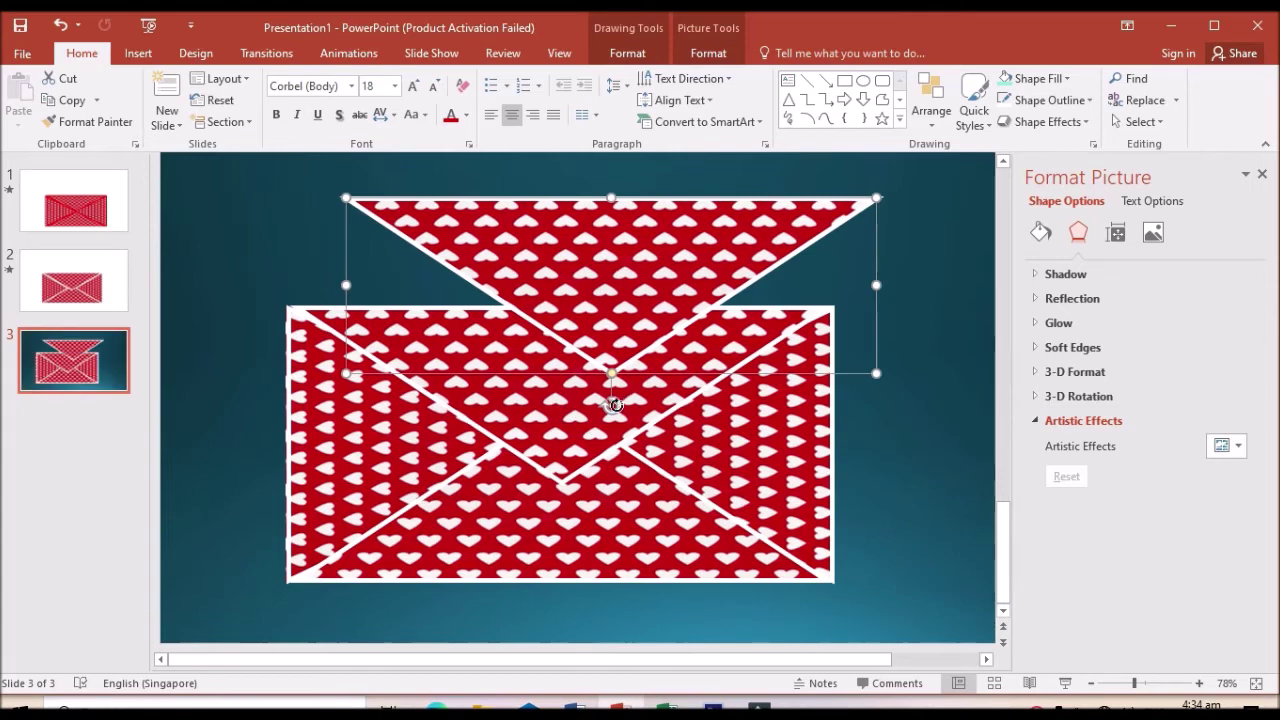
pyautogui.moveTo(611, 405); pyautogui.dragTo(613, 172)
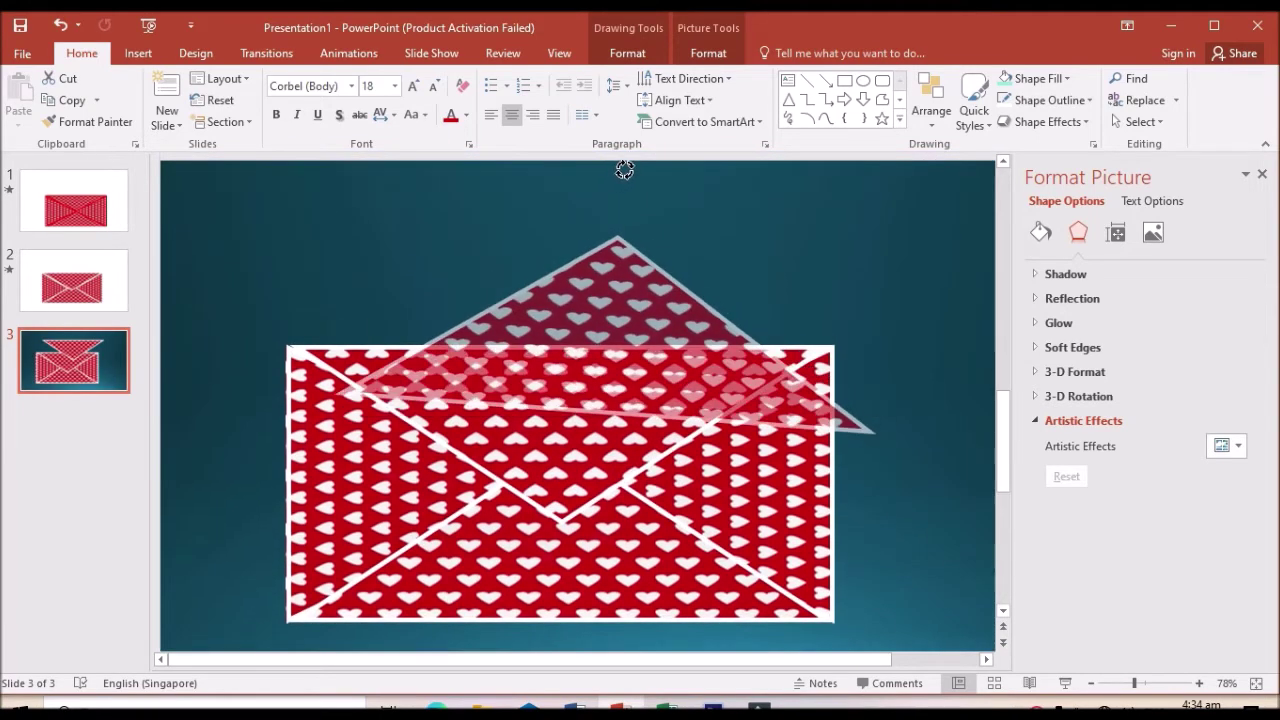
pyautogui.moveTo(615, 333); pyautogui.dragTo(561, 240)
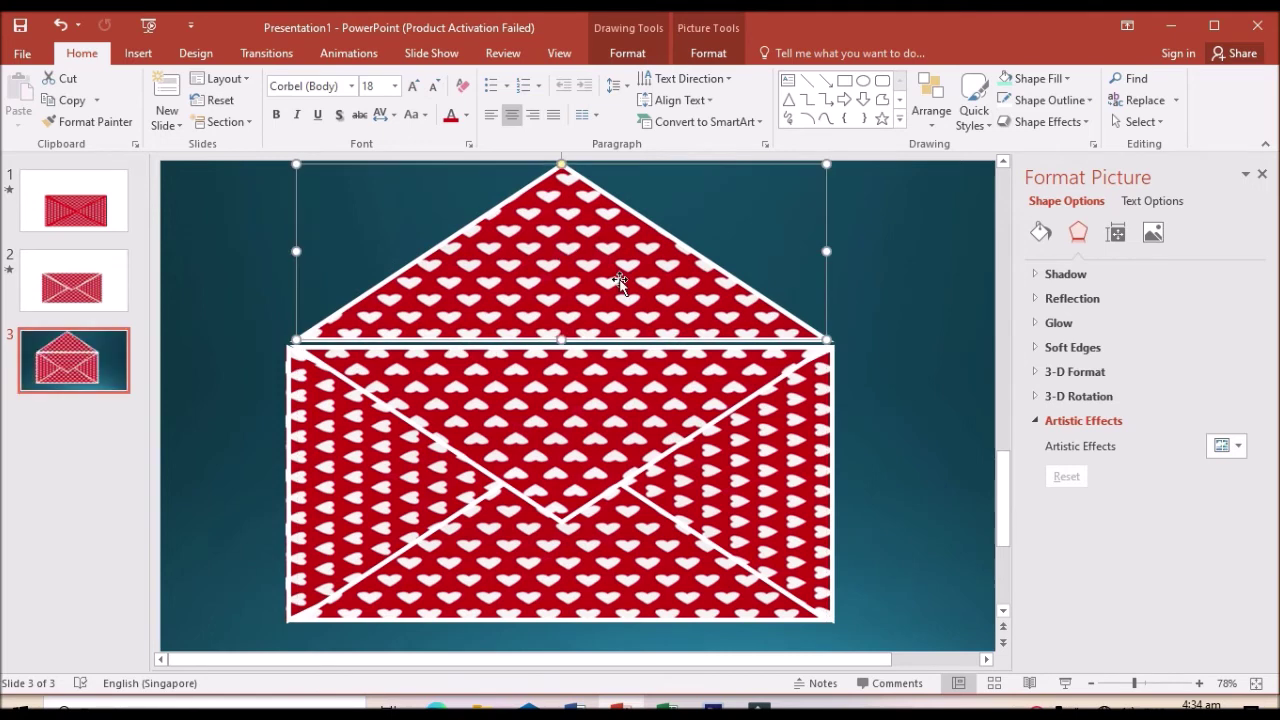
pyautogui.hotkey('ctrl', 'z')
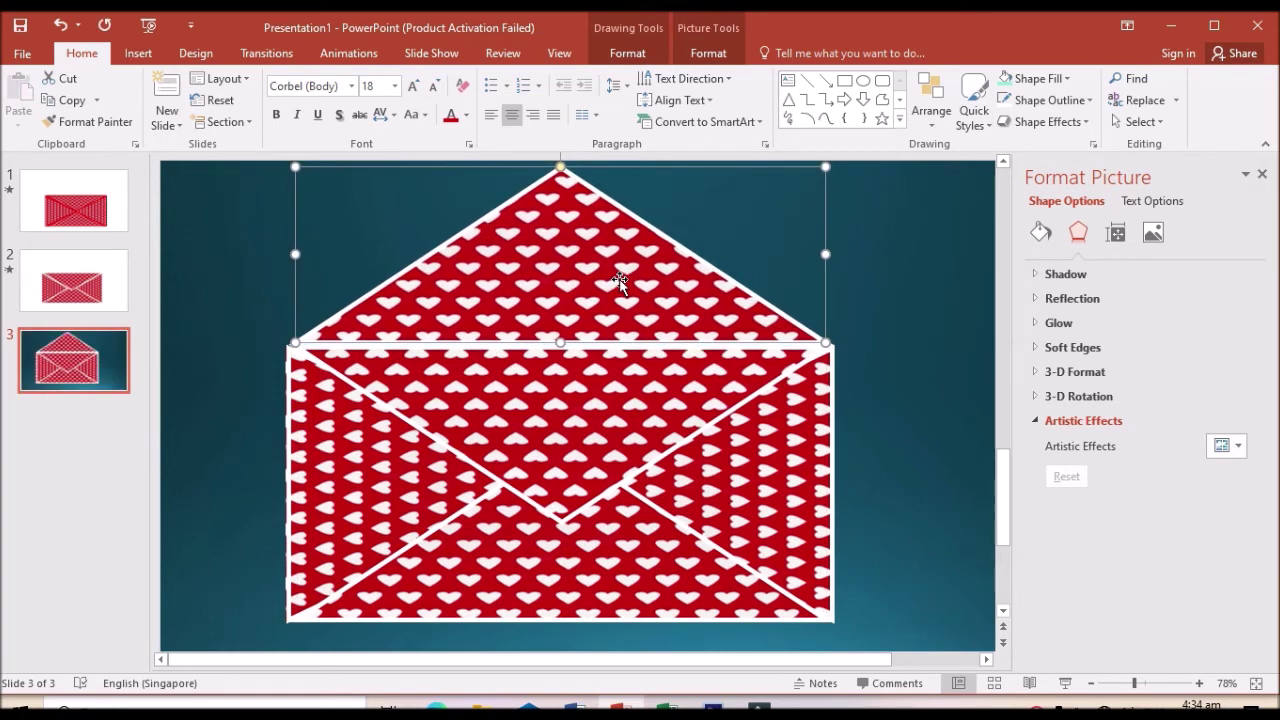
pyautogui.click(890, 387)
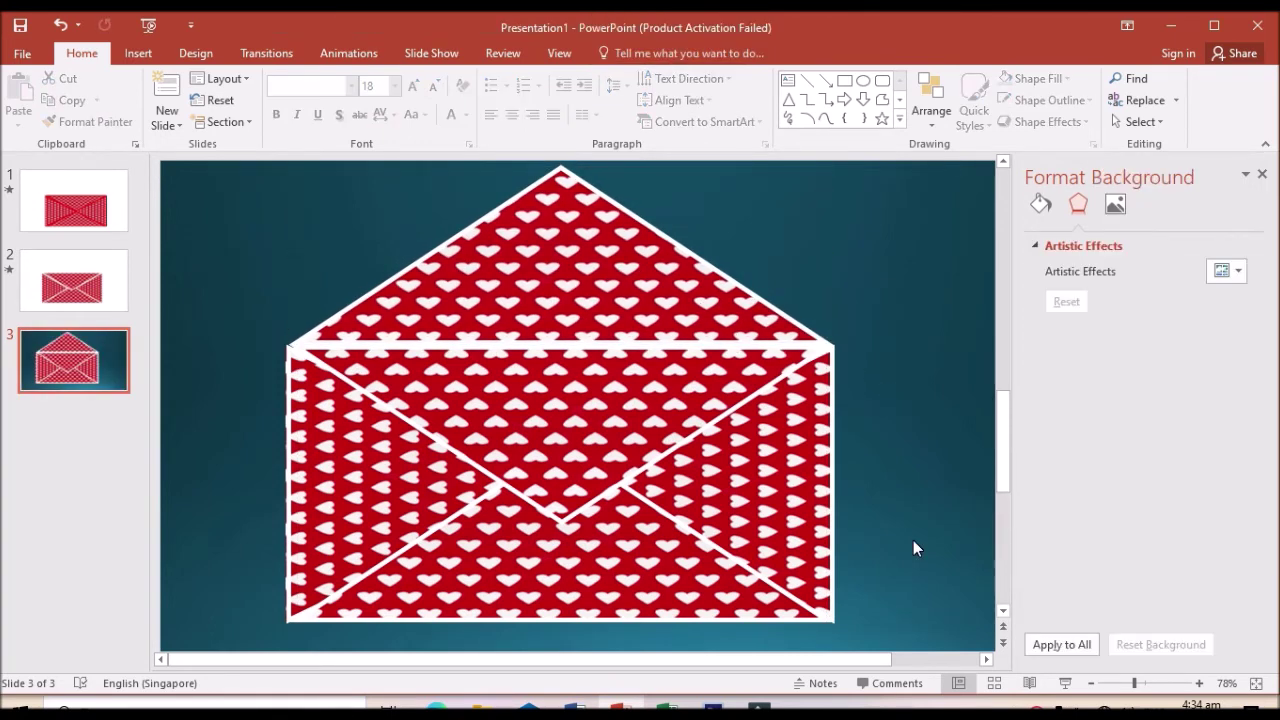
# Apply a Collapse exit animation to the envelope cover with direction To Top
pyautogui.click(571, 428)
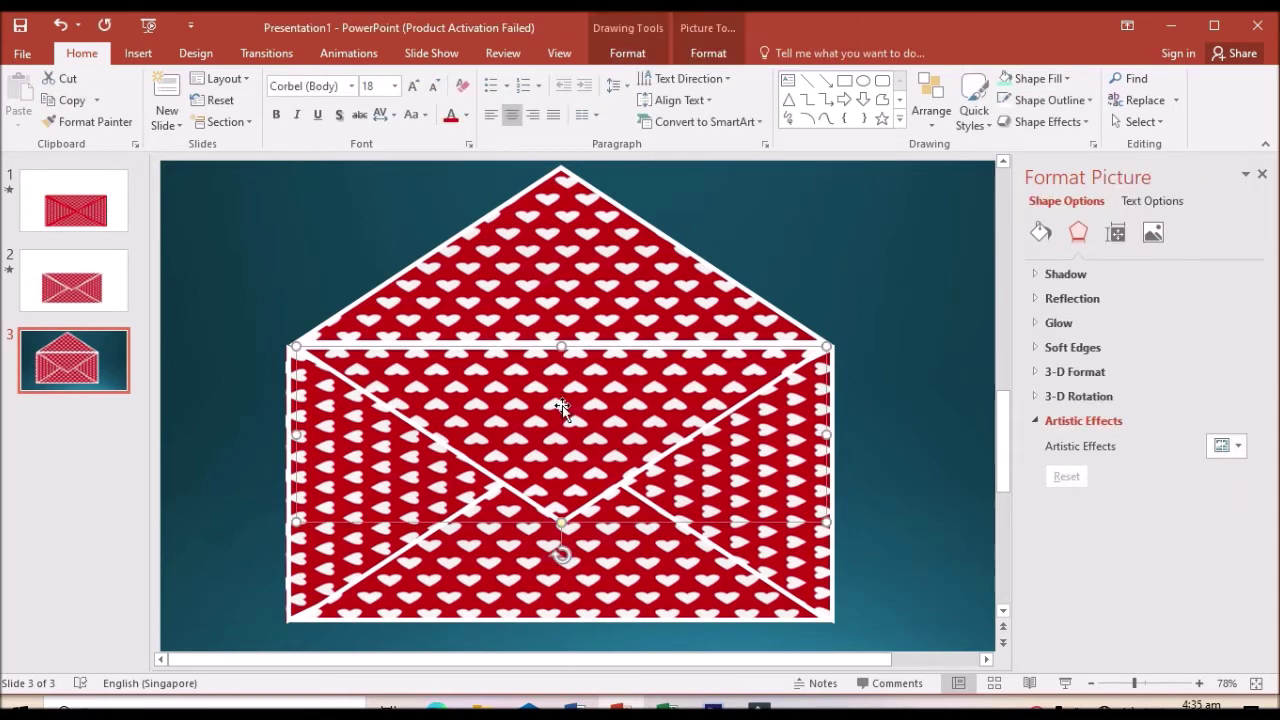
pyautogui.click(352, 57)
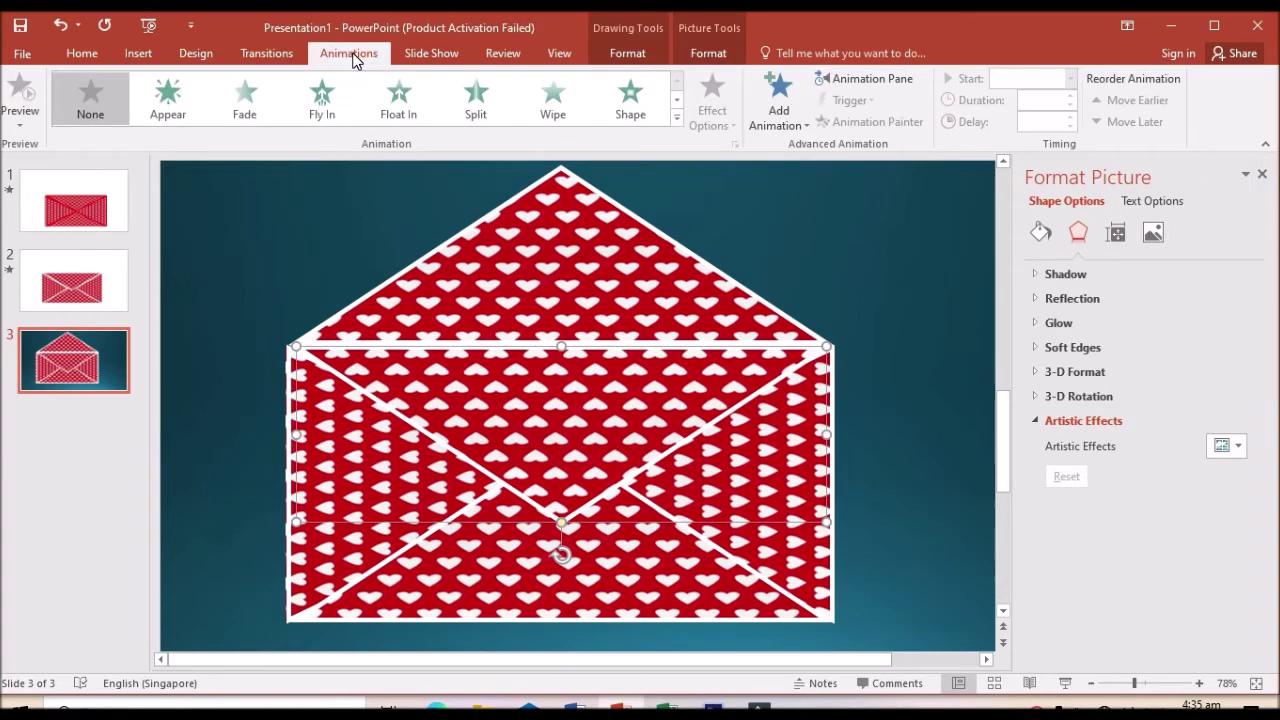
pyautogui.click(676, 117)
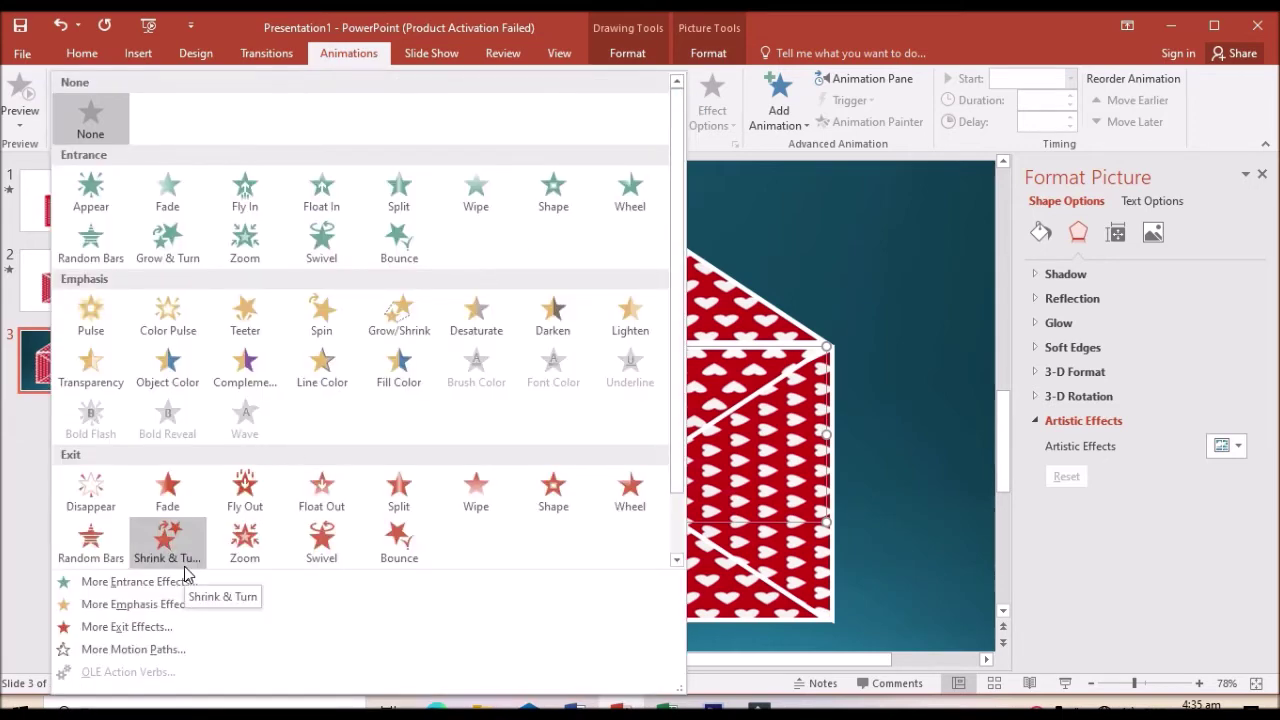
pyautogui.click(142, 627)
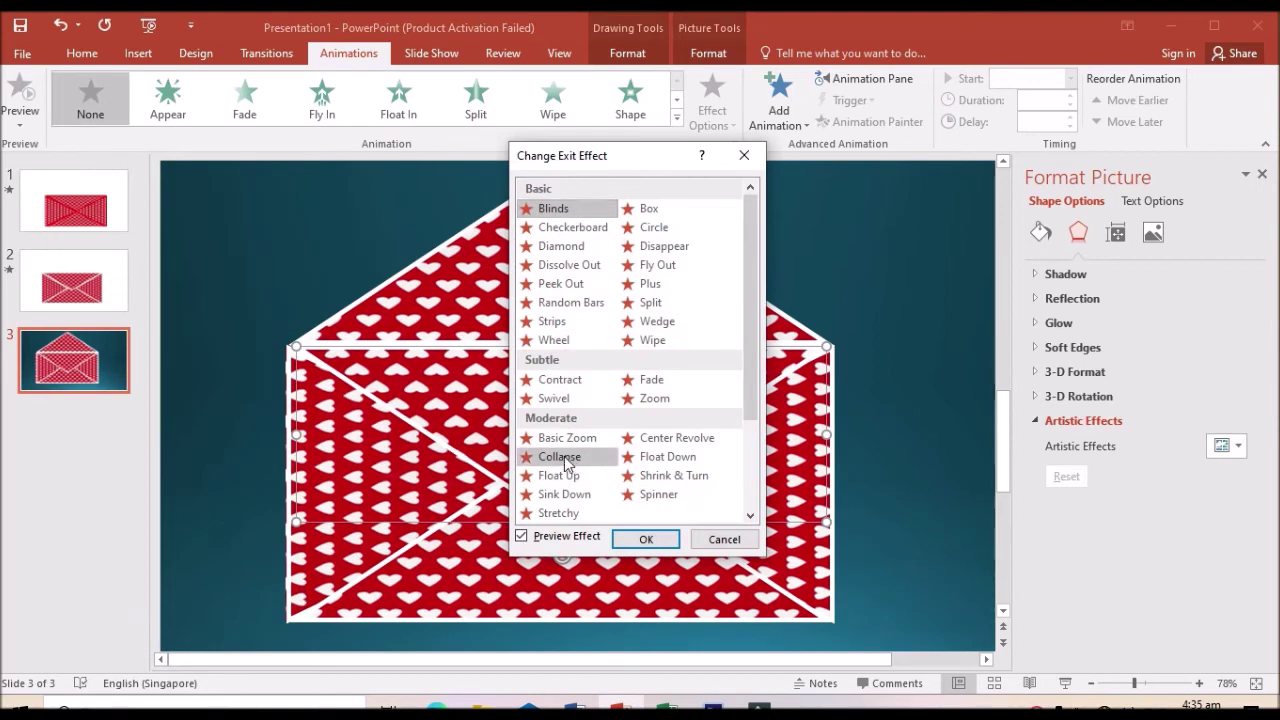
pyautogui.click(564, 459)
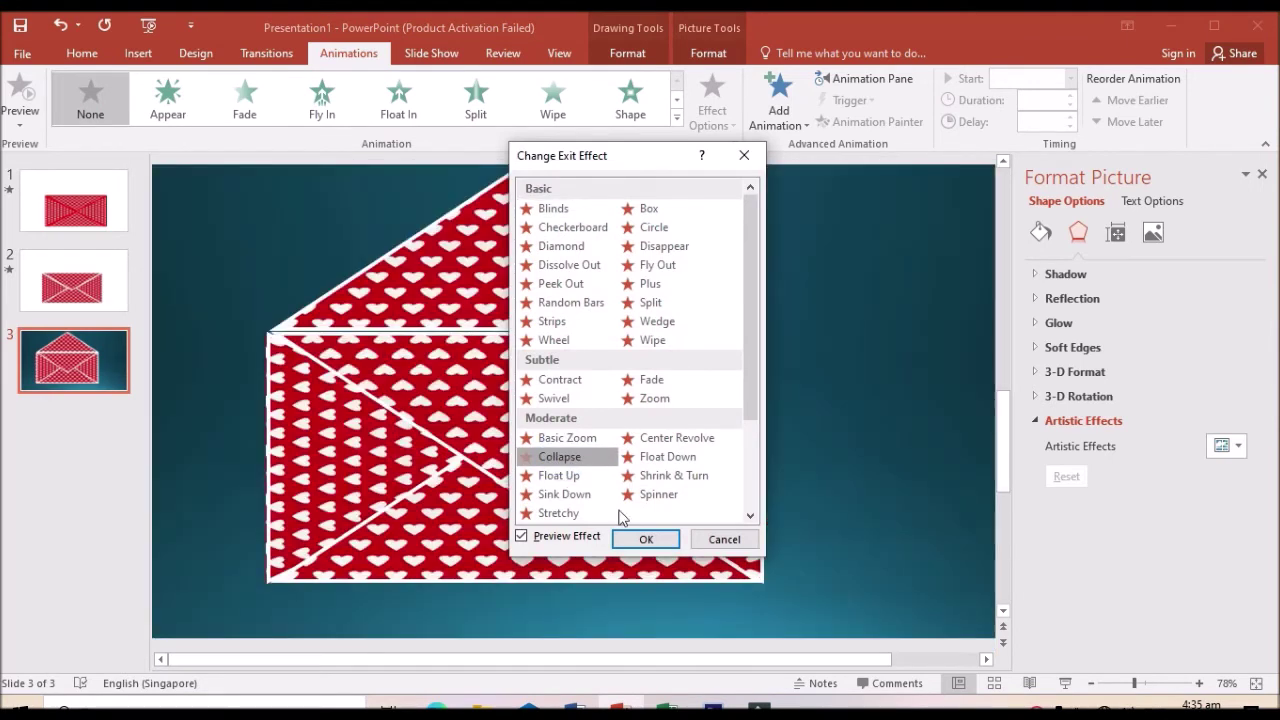
pyautogui.click(650, 539)
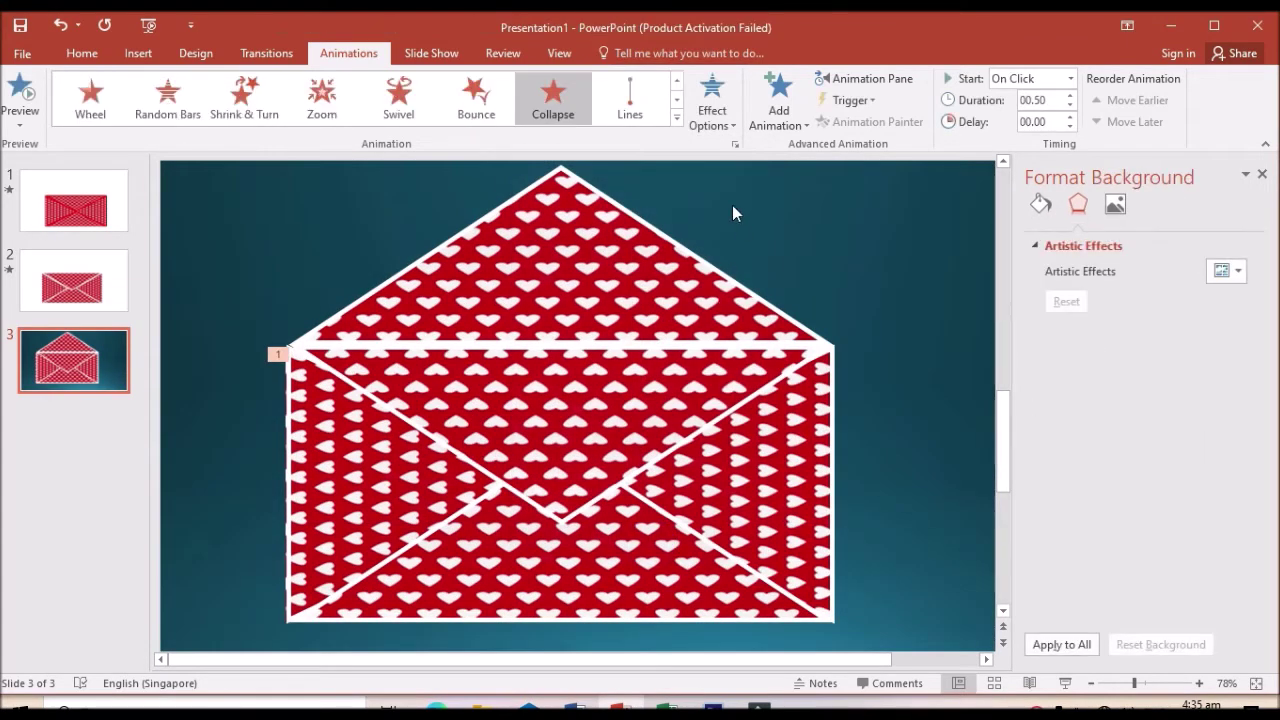
pyautogui.click(735, 127)
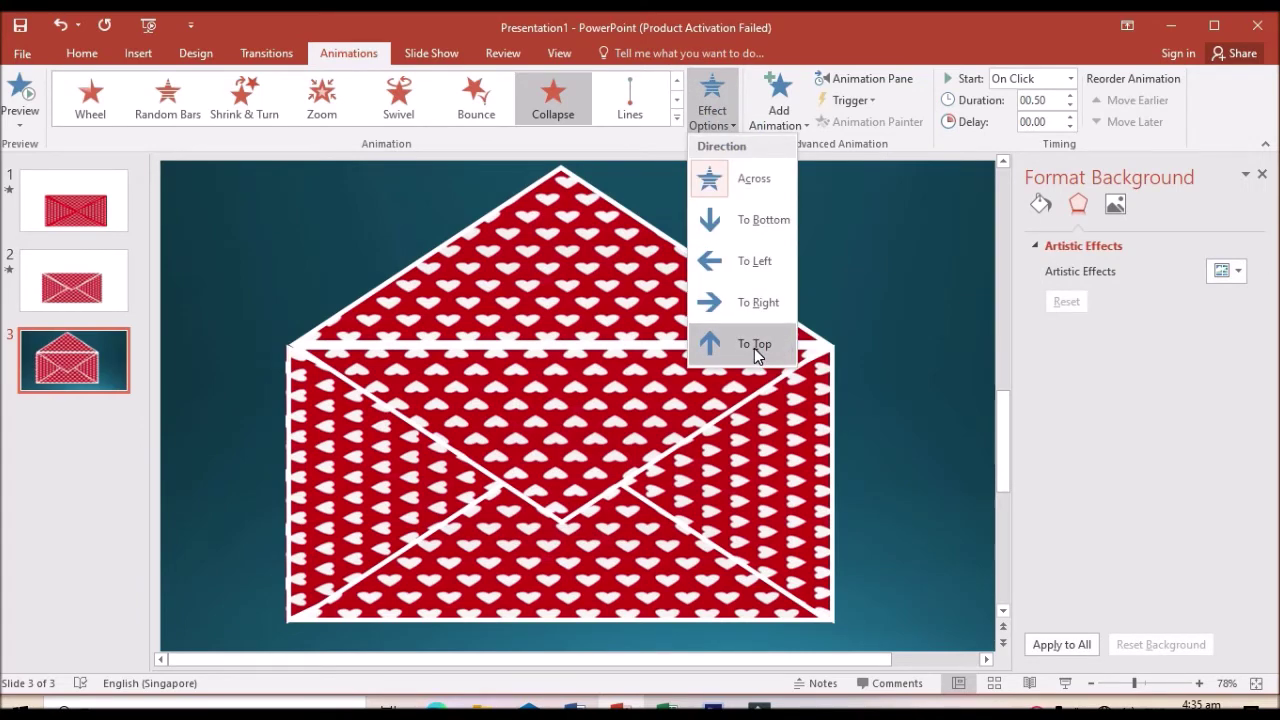
pyautogui.click(754, 346)
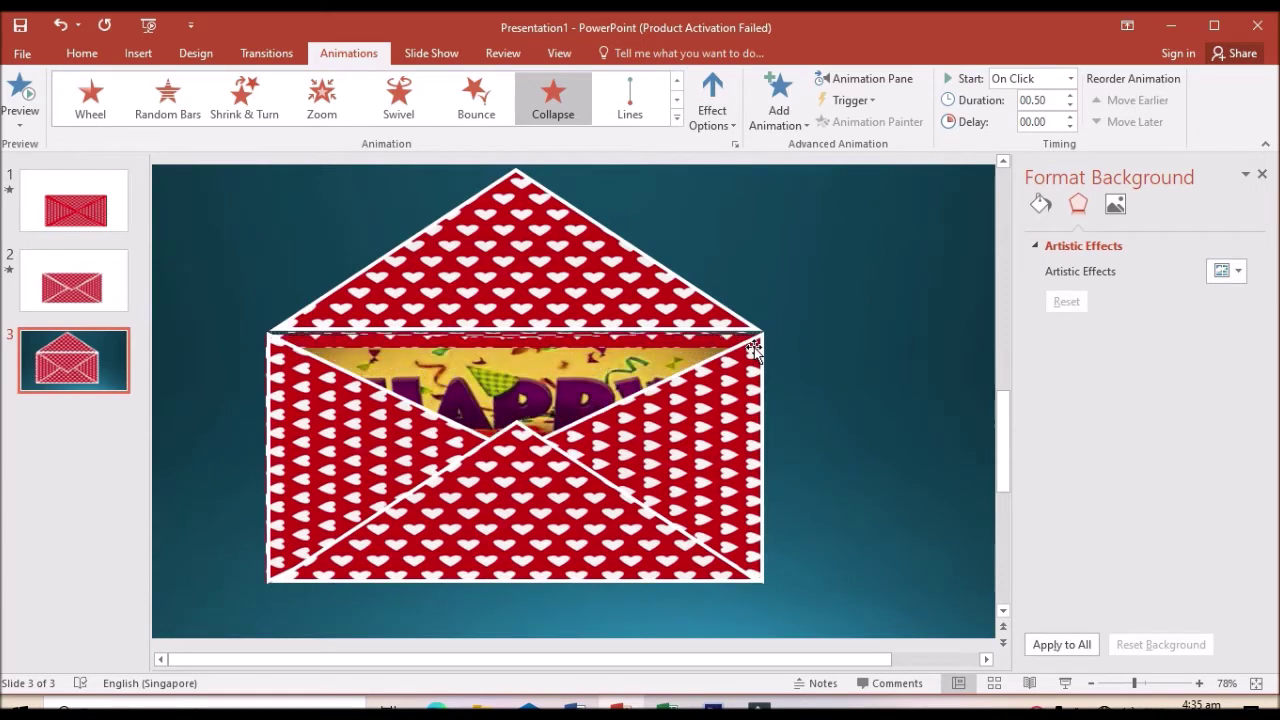
# Open the Animation Pane and keep the Collapse animation starting On Click
pyautogui.click(868, 78)
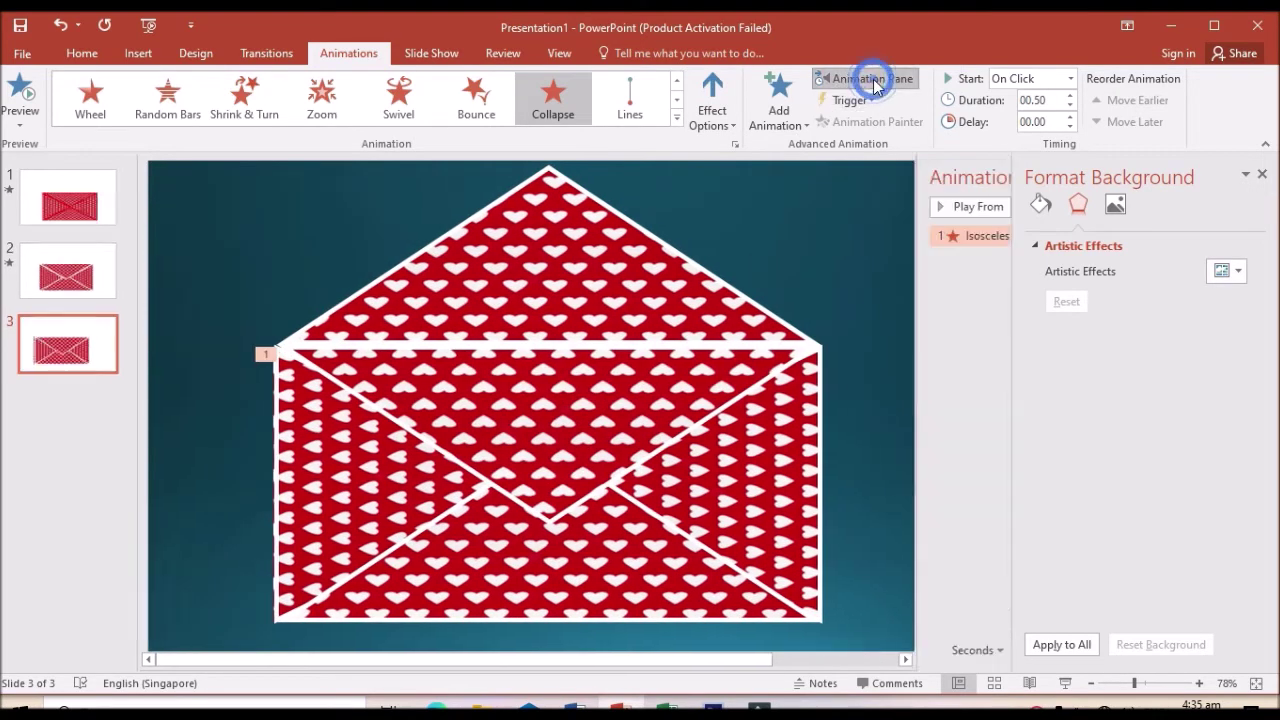
pyautogui.click(987, 236)
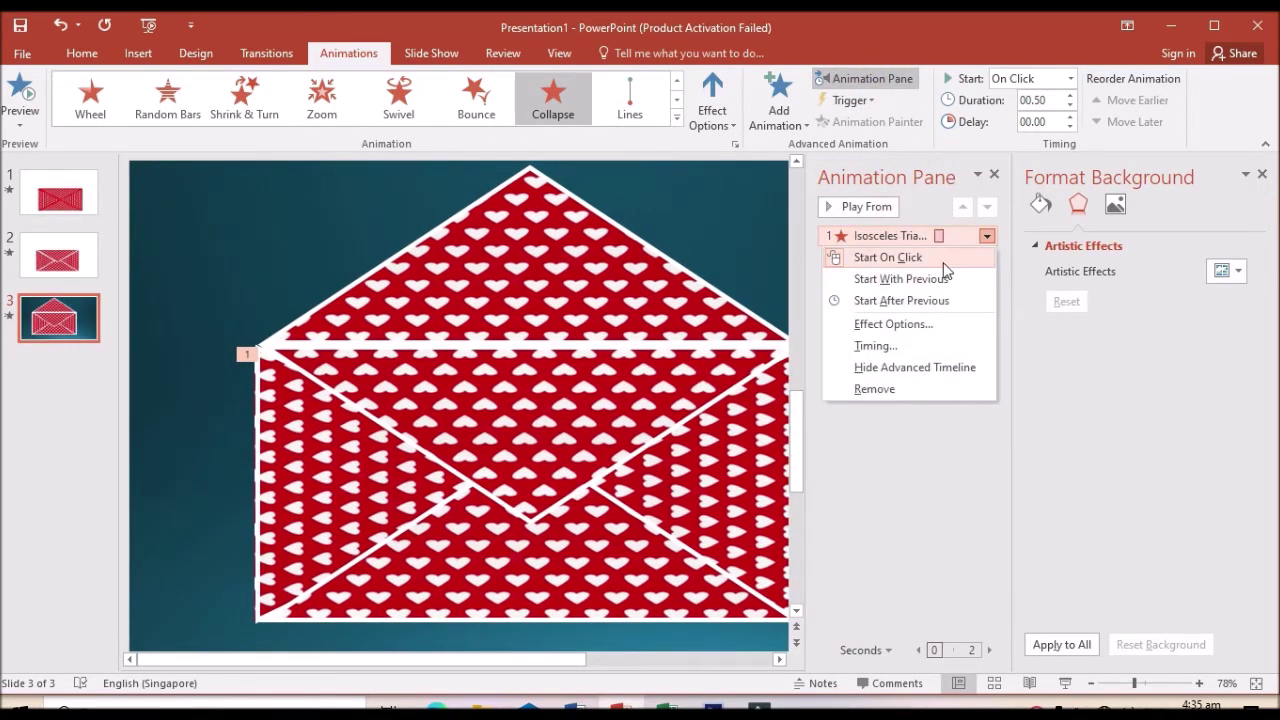
pyautogui.click(890, 262)
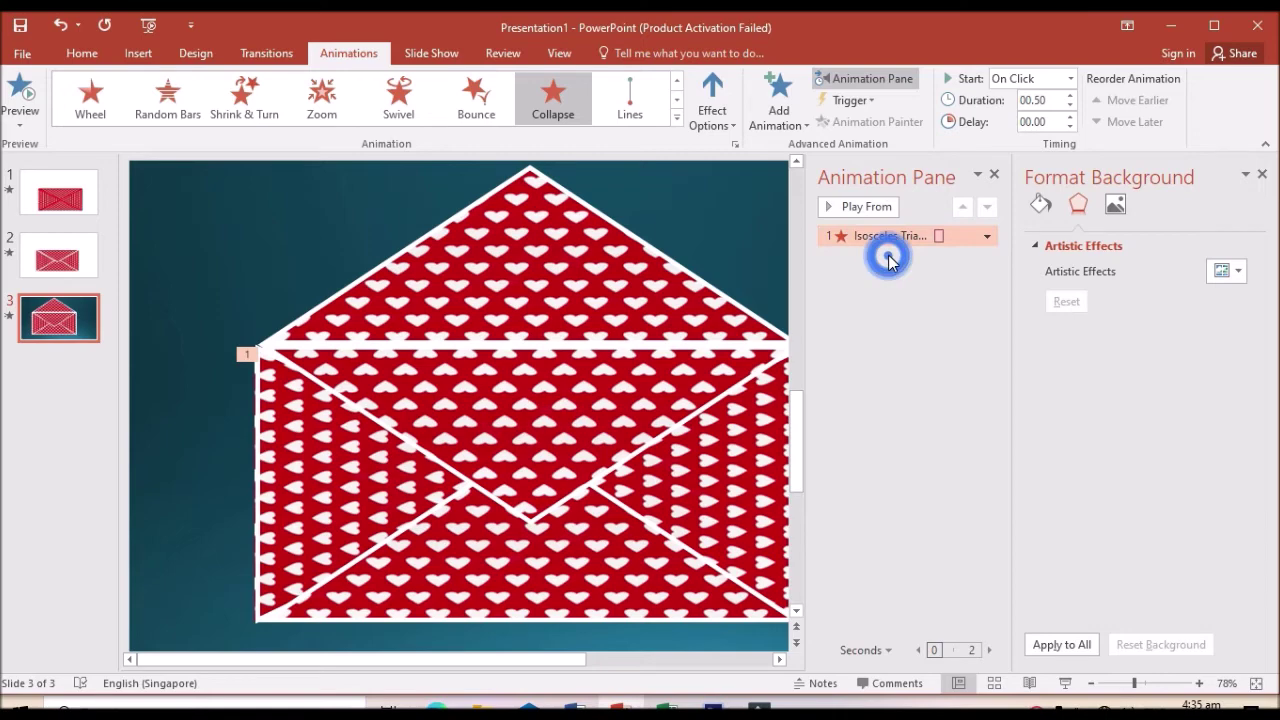
# Set the Collapse animation's duration to 2 seconds (Medium), then select the upward flap triangle
pyautogui.click(988, 237)
pyautogui.click(884, 326)
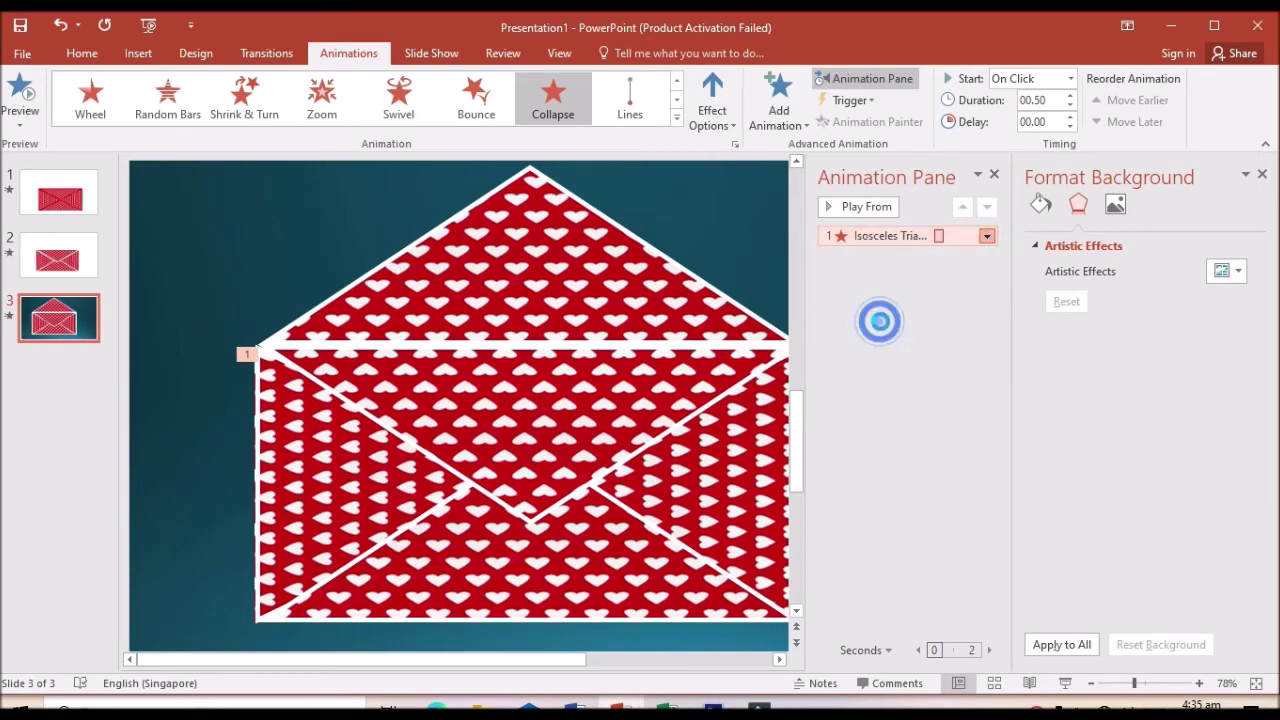
pyautogui.click(543, 247)
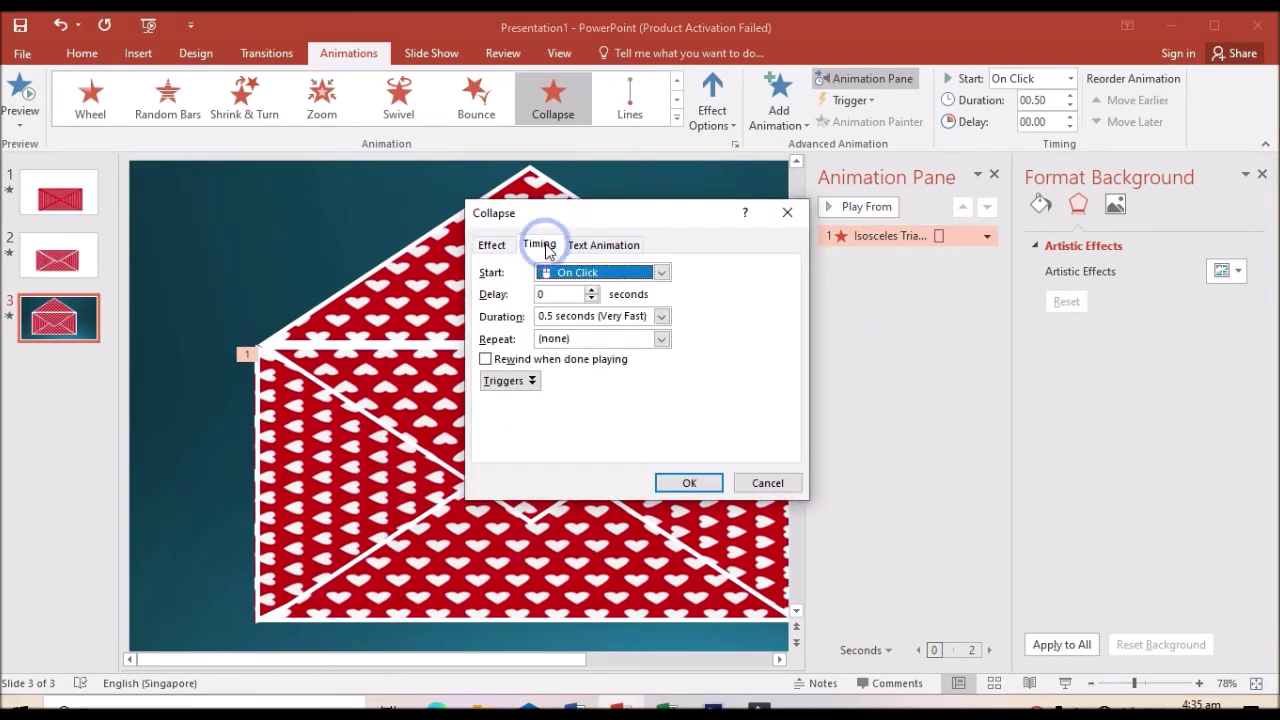
pyautogui.click(662, 316)
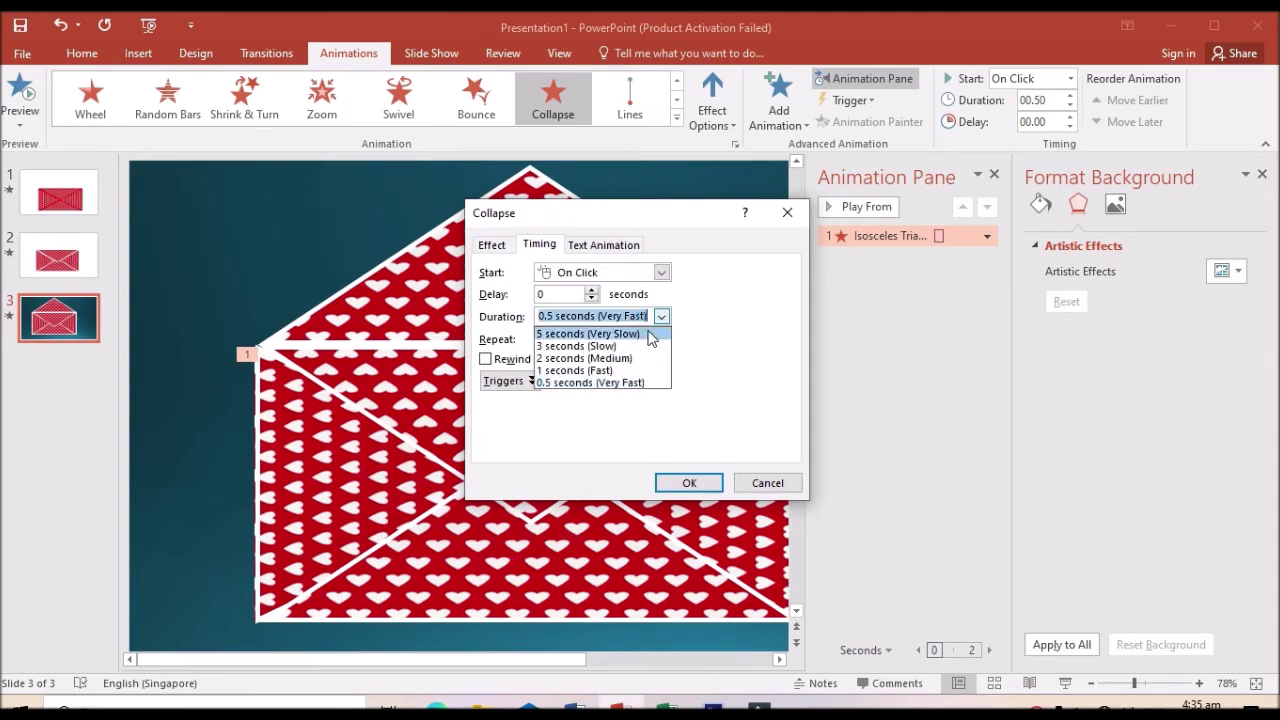
pyautogui.click(610, 358)
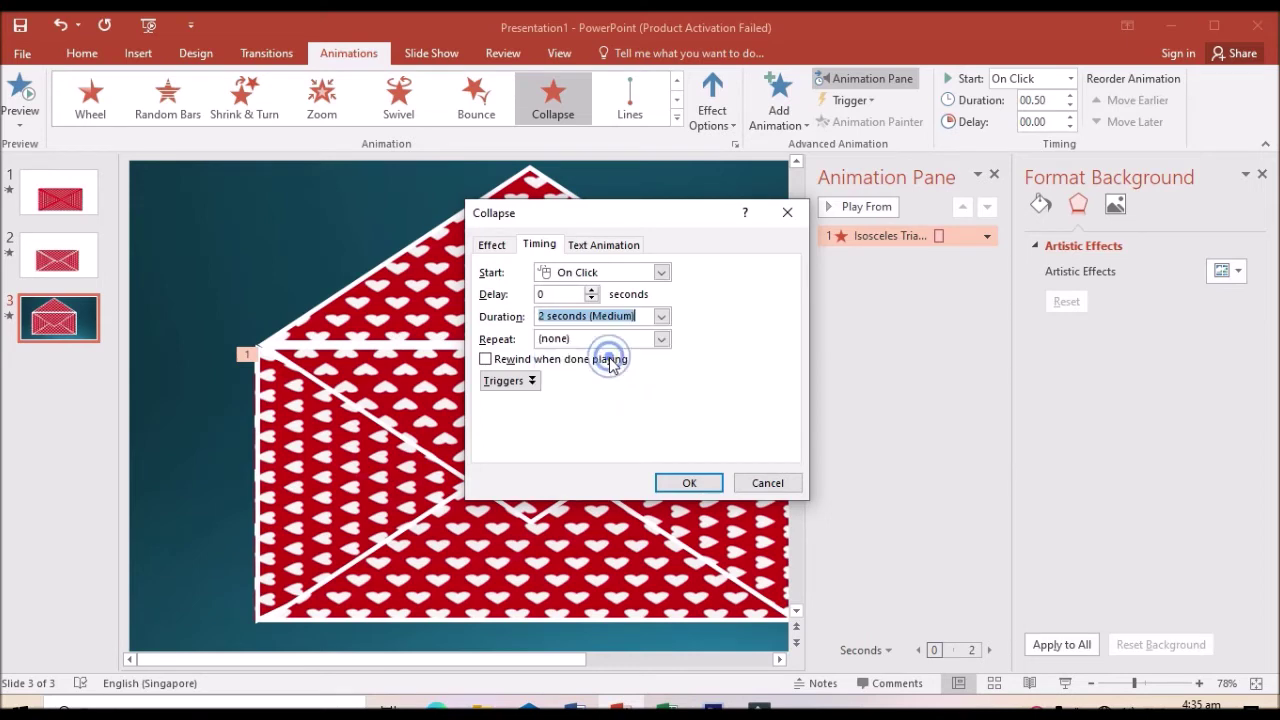
pyautogui.click(688, 484)
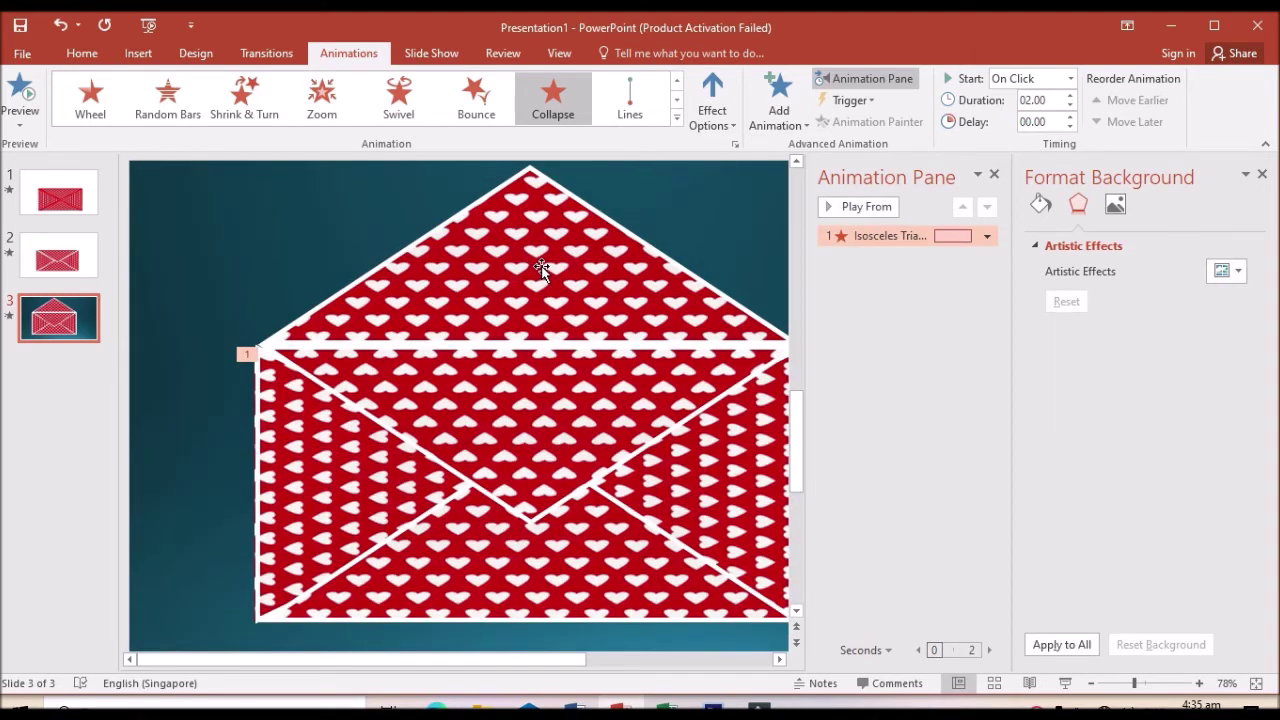
pyautogui.click(540, 268)
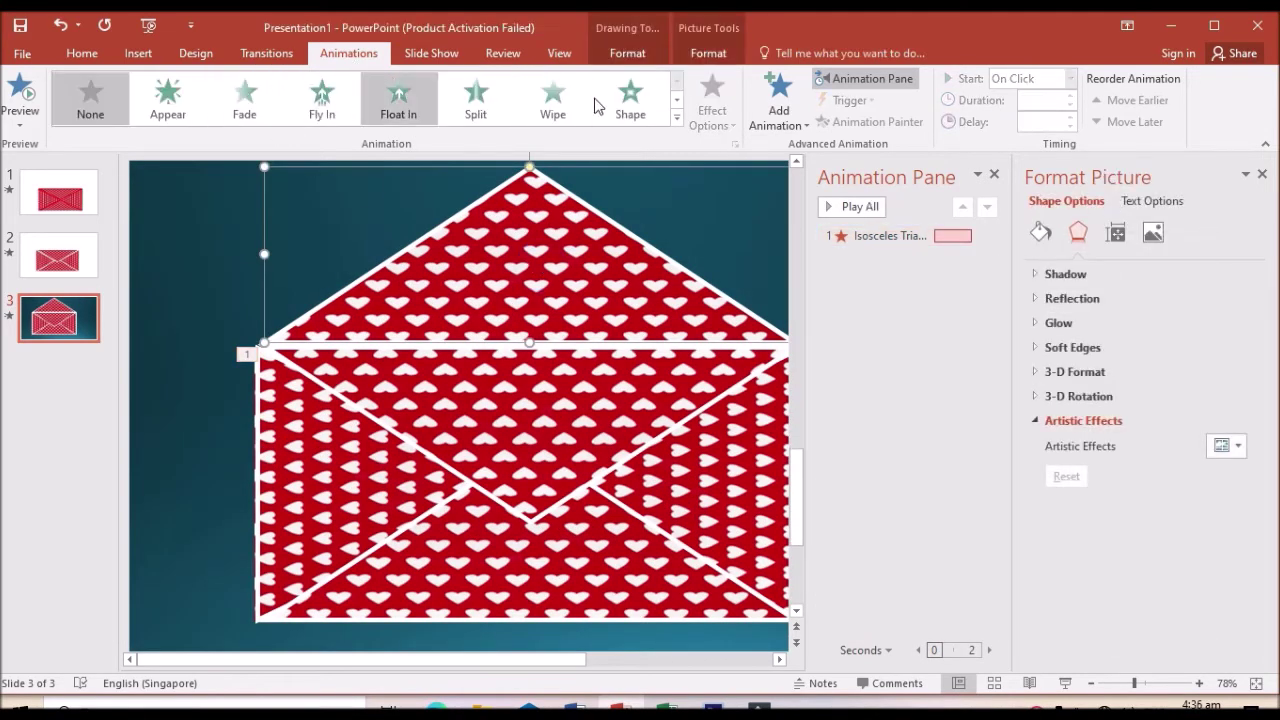
# Add a Stretch entrance to the upward flap triangle, stretching From Bottom
pyautogui.click(676, 117)
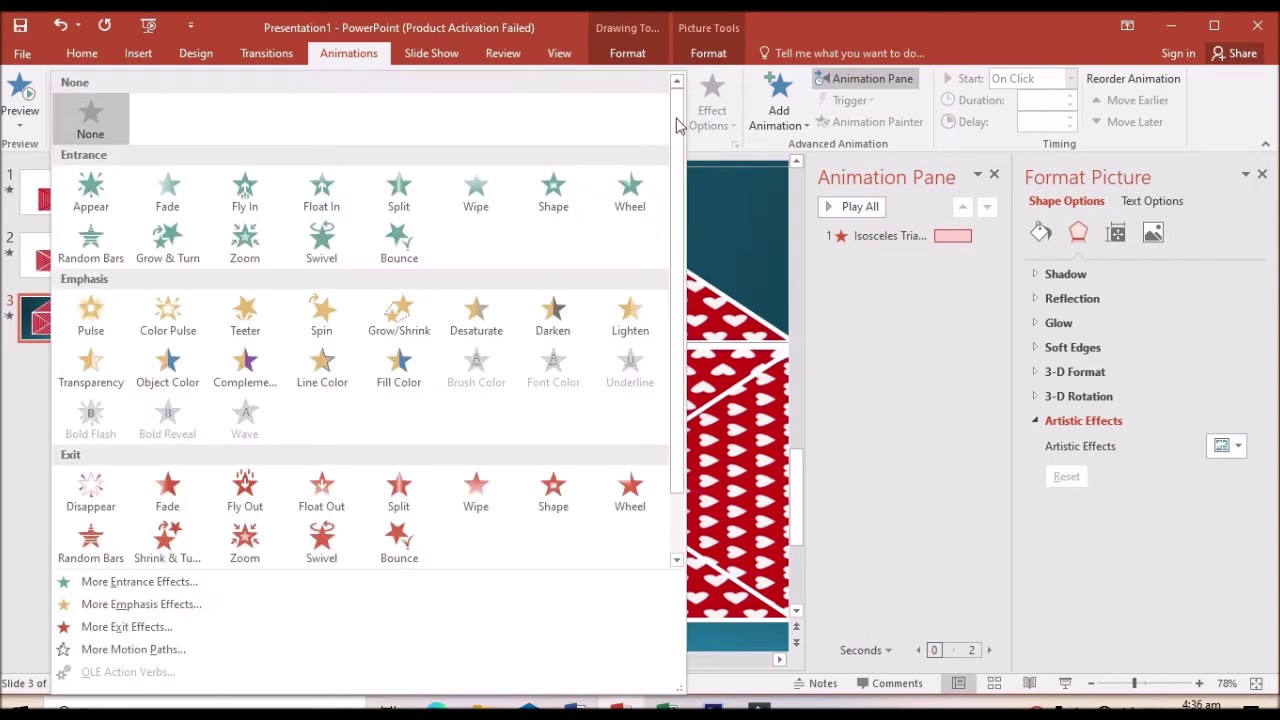
pyautogui.click(141, 585)
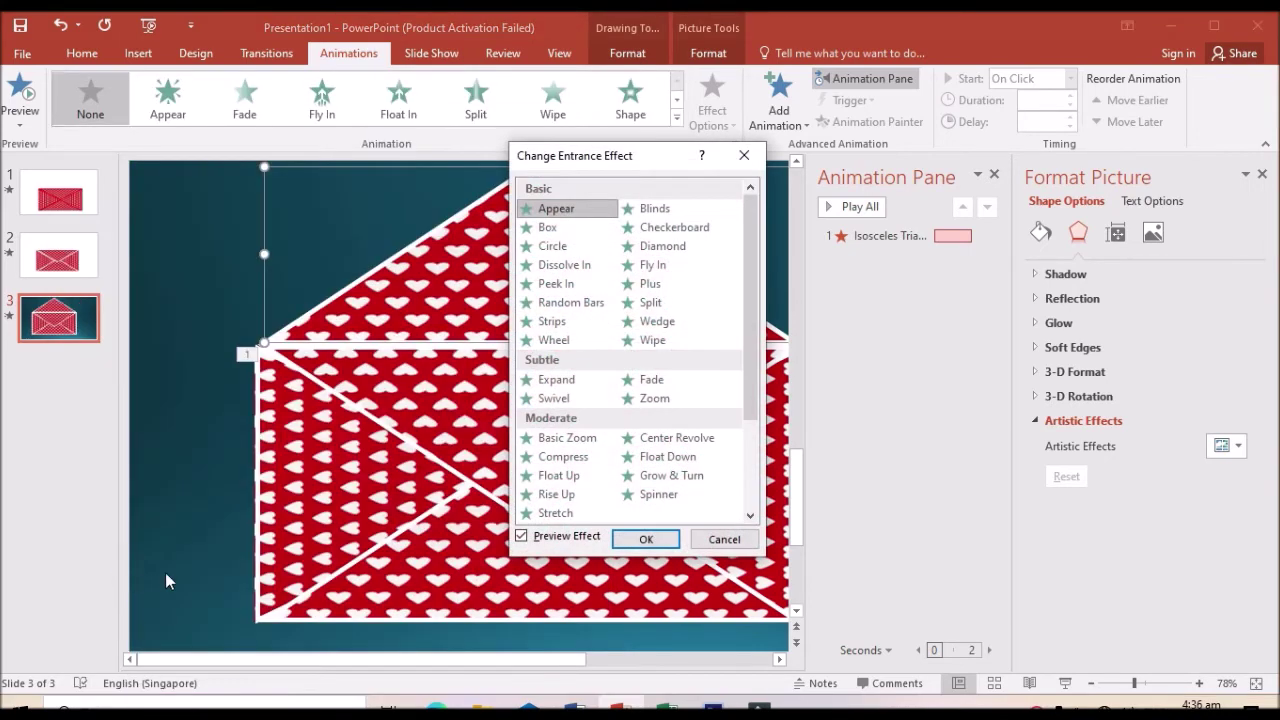
pyautogui.click(566, 514)
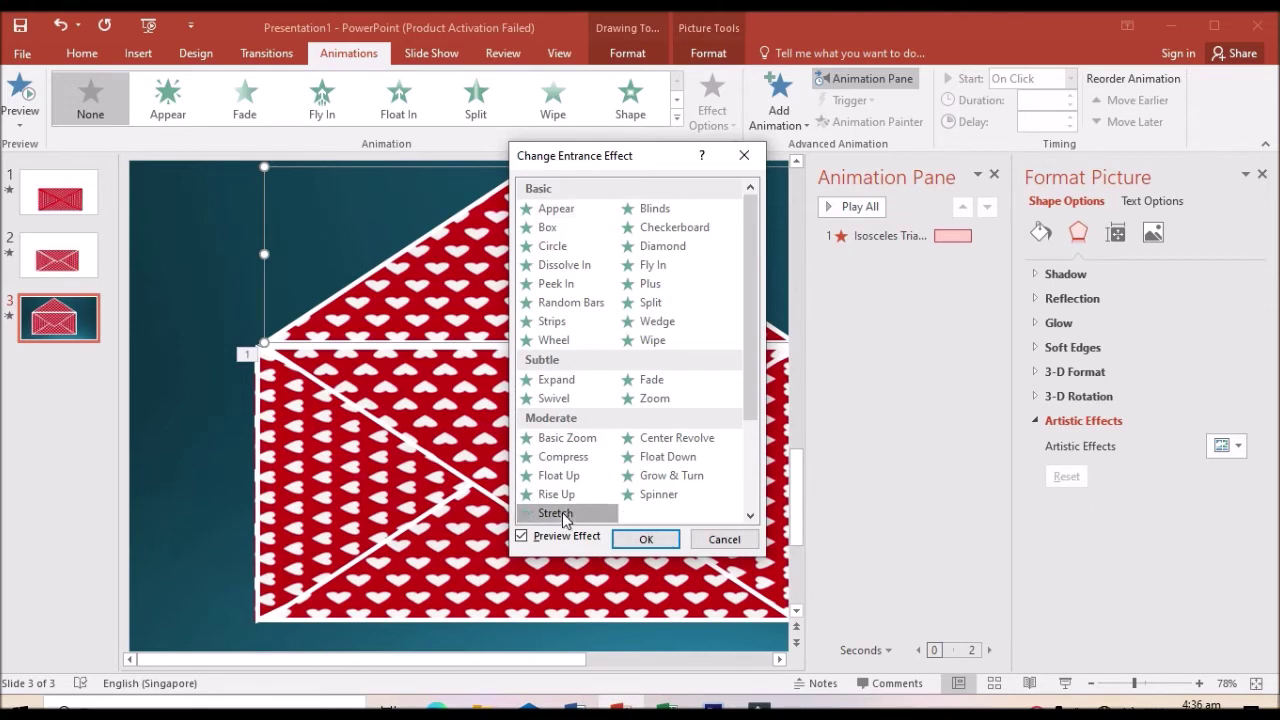
pyautogui.click(646, 540)
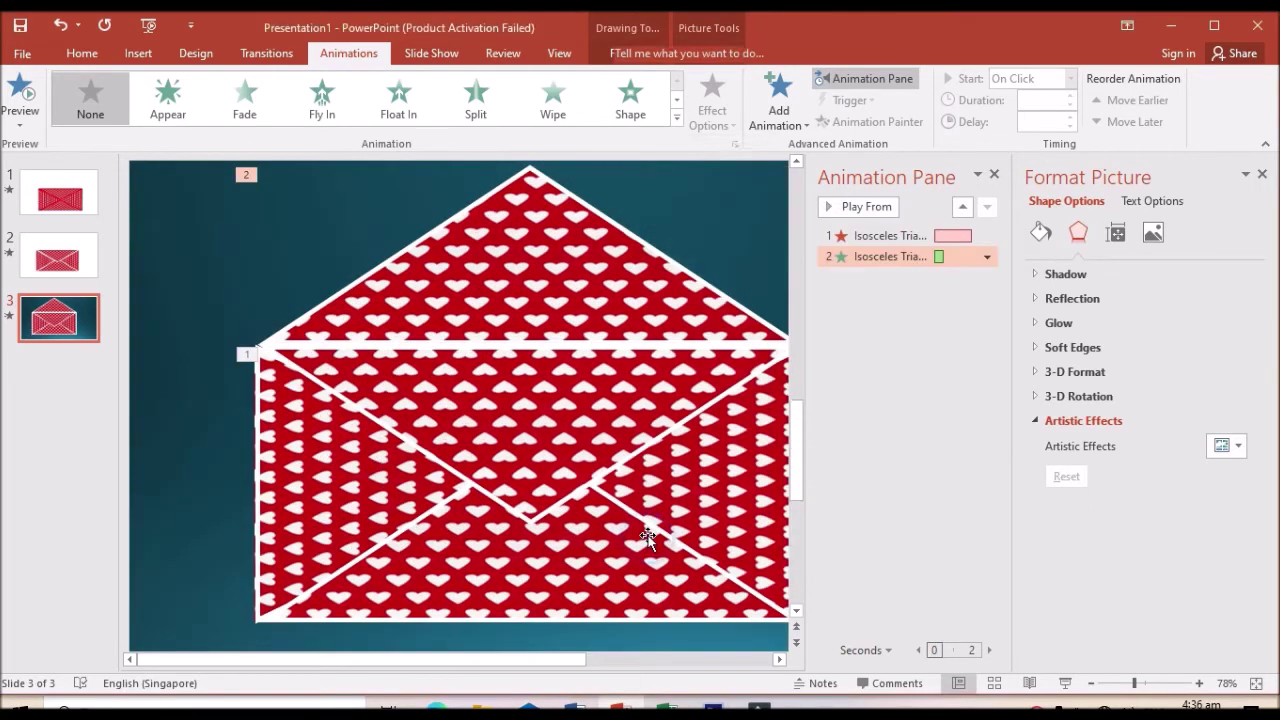
pyautogui.click(736, 130)
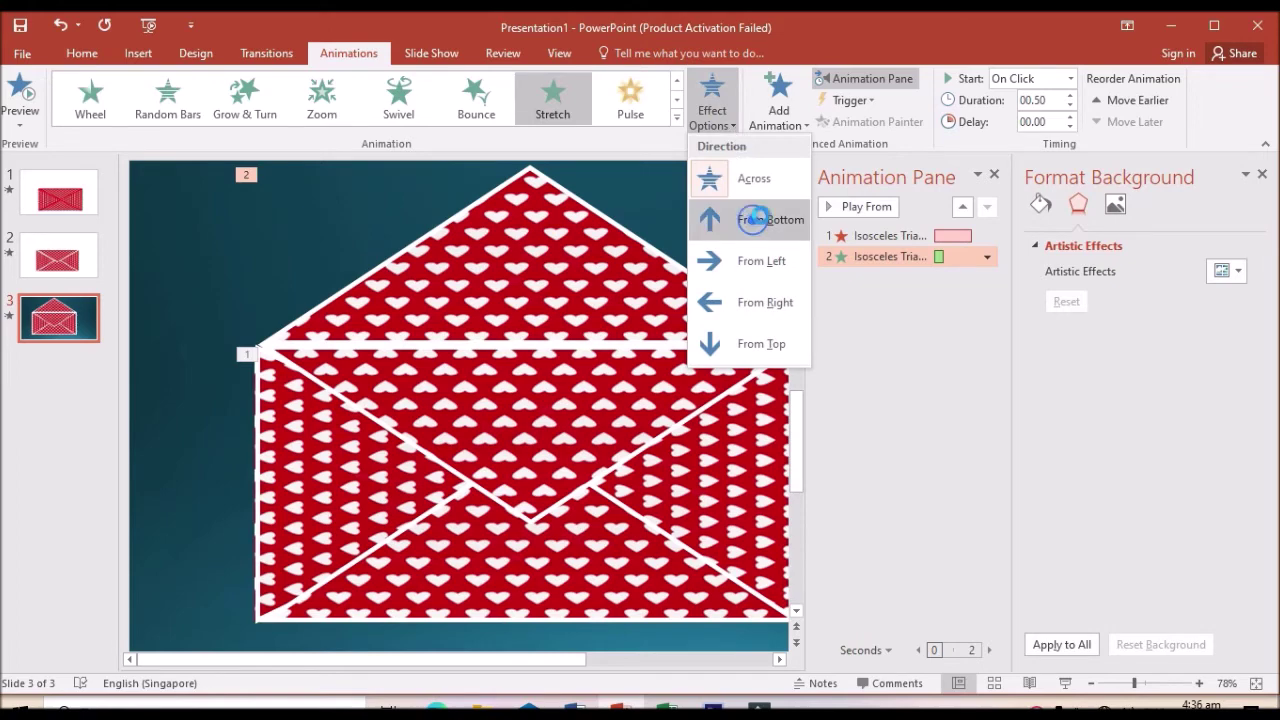
pyautogui.click(757, 226)
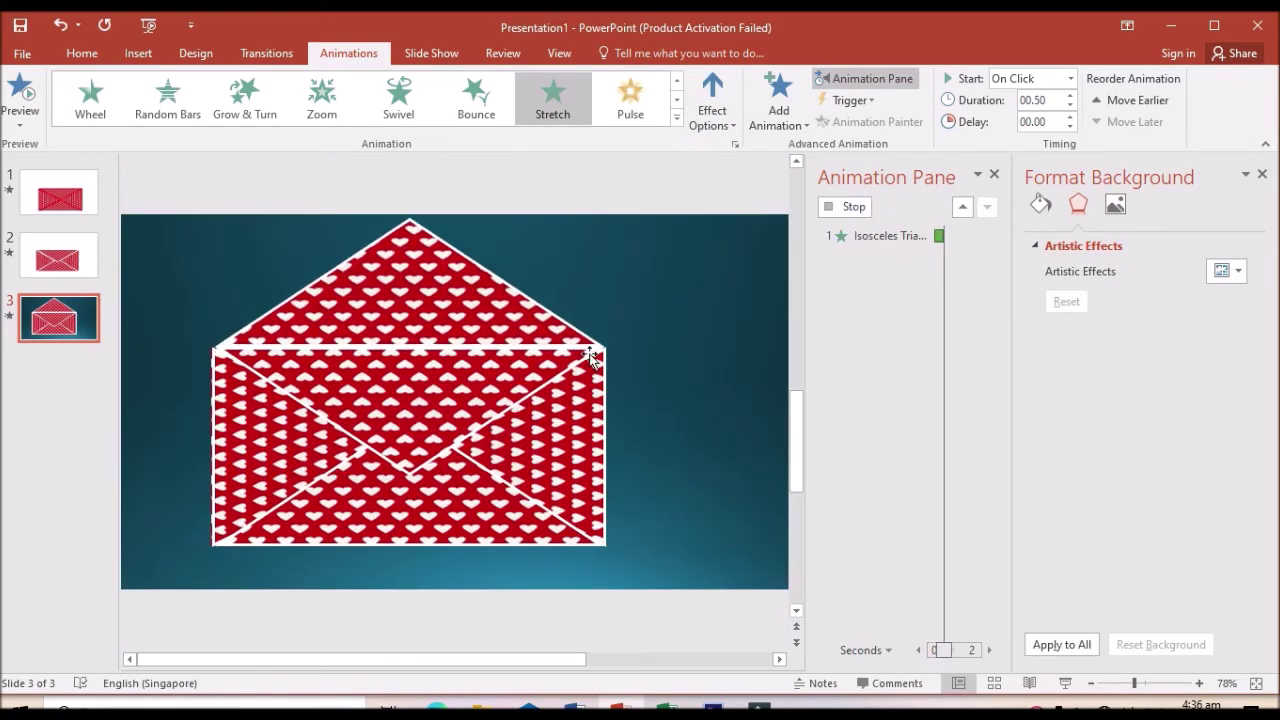
pyautogui.scroll(2, 516, 365)
# Set the flap's Stretch entrance to start After Previous with a 1-second duration
pyautogui.click(987, 256)
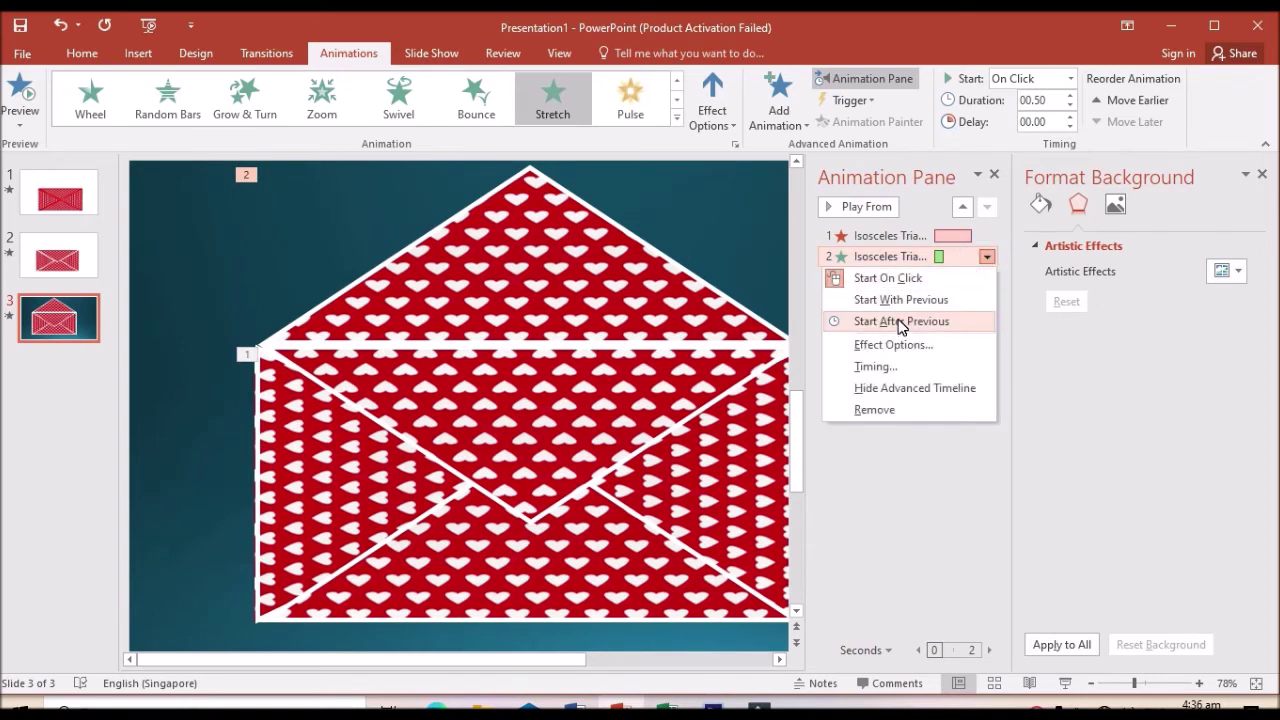
pyautogui.click(900, 321)
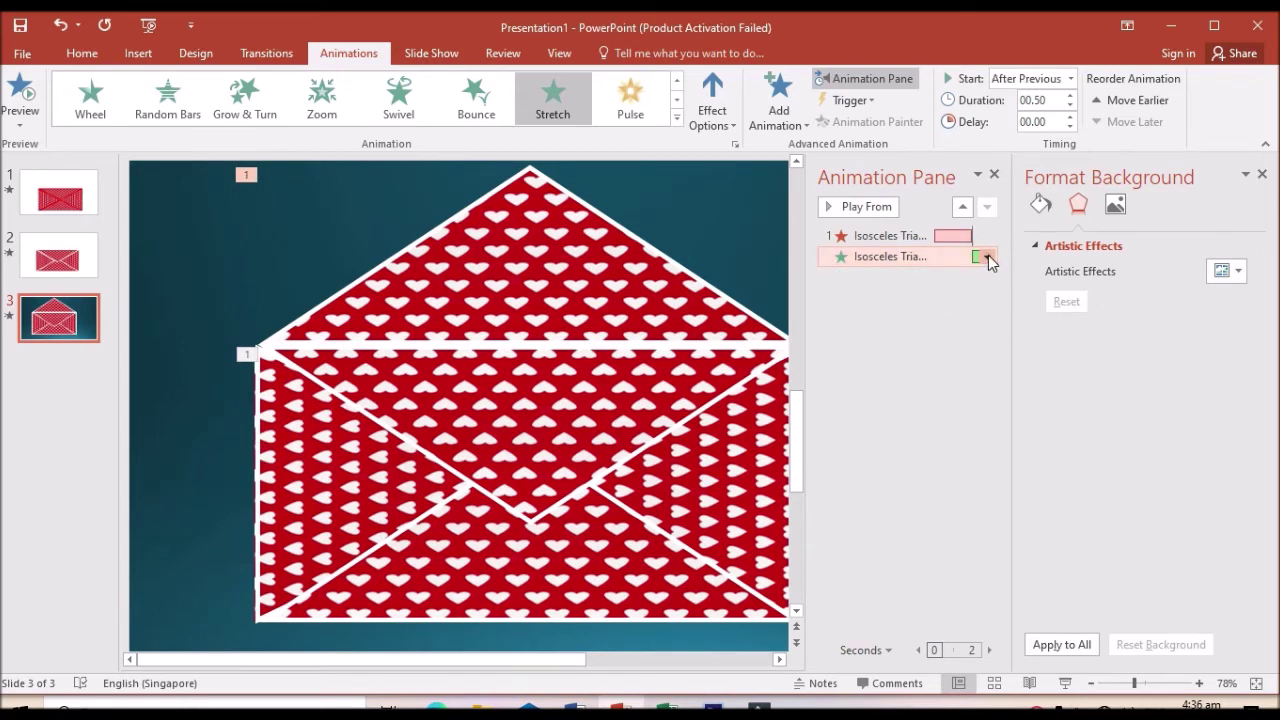
pyautogui.click(987, 256)
pyautogui.click(893, 344)
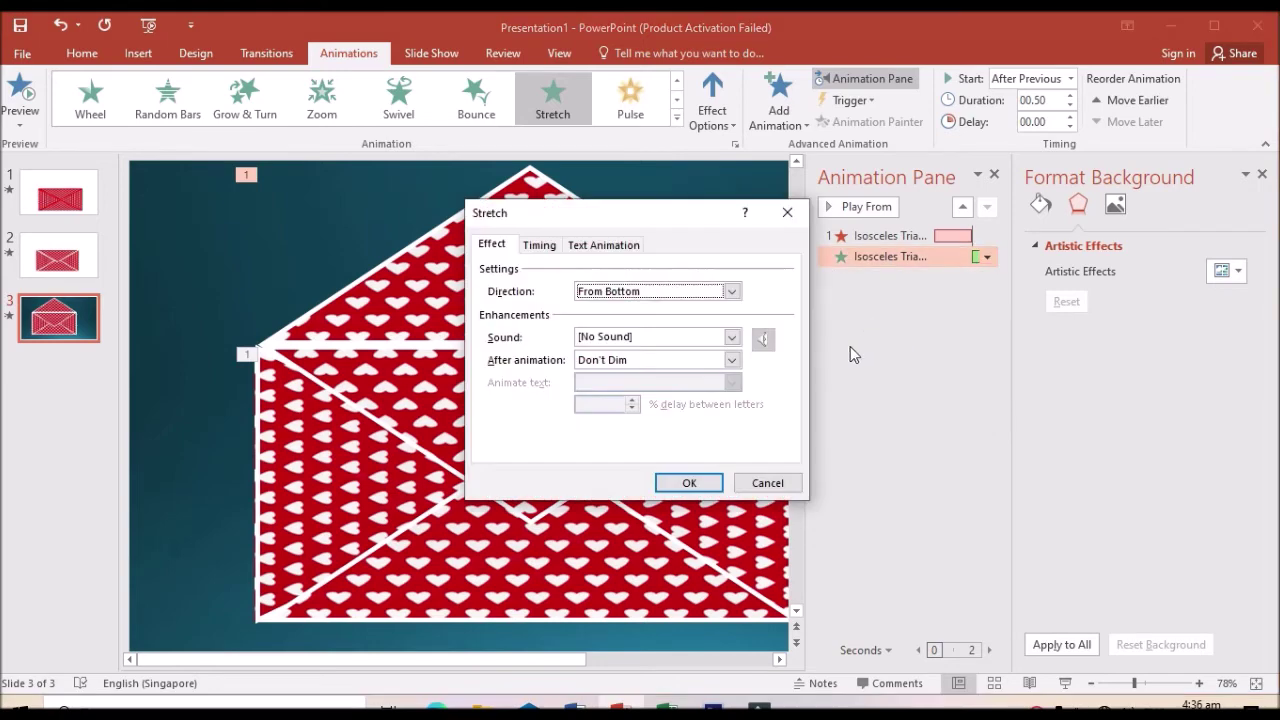
pyautogui.click(548, 248)
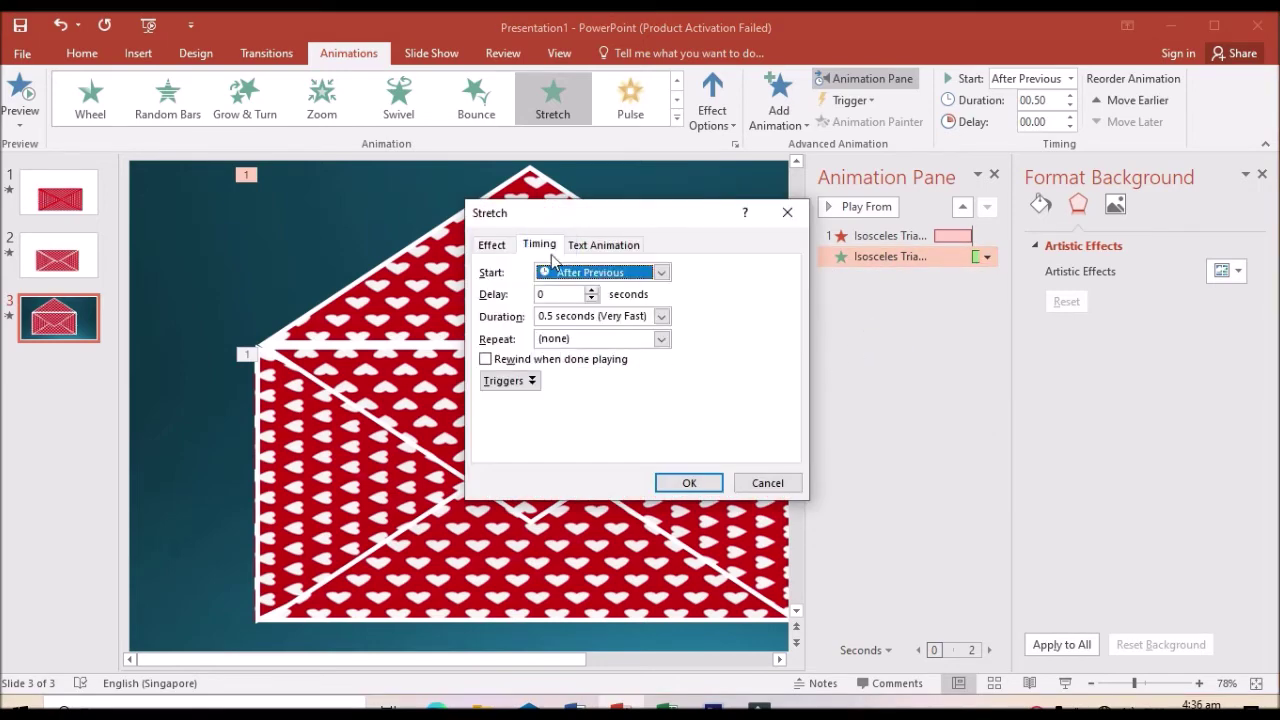
pyautogui.click(662, 316)
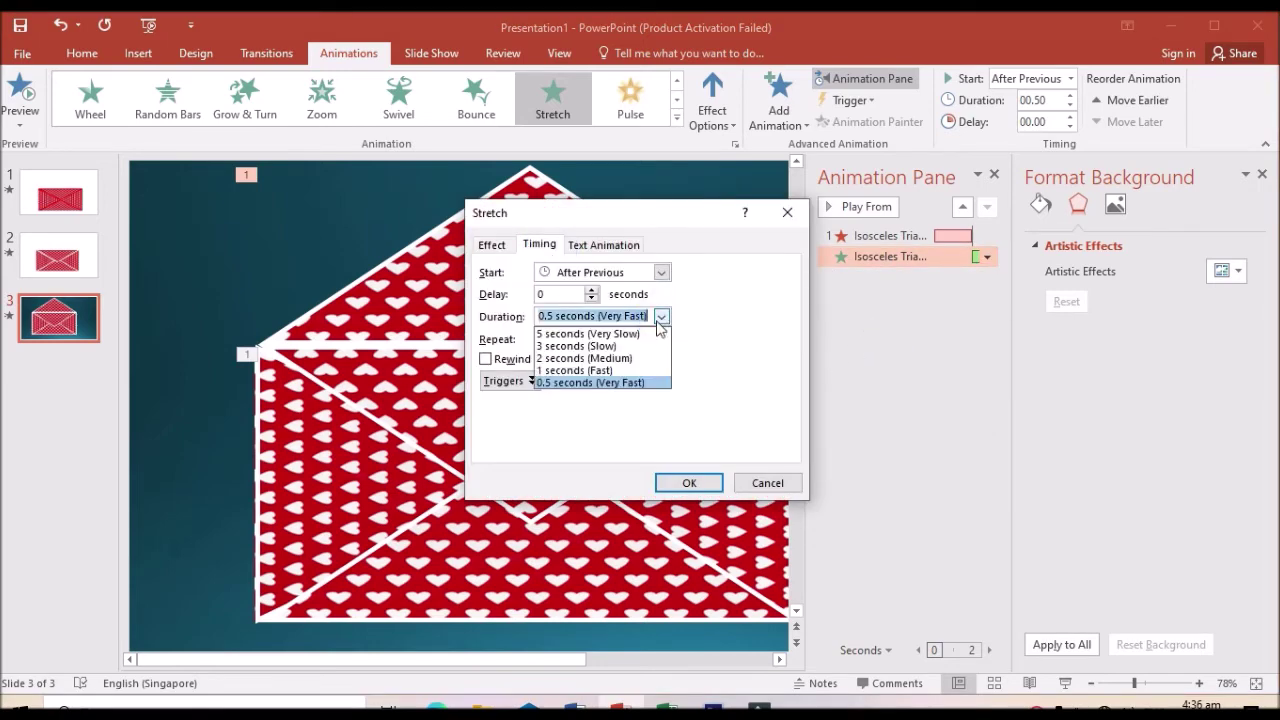
pyautogui.click(604, 378)
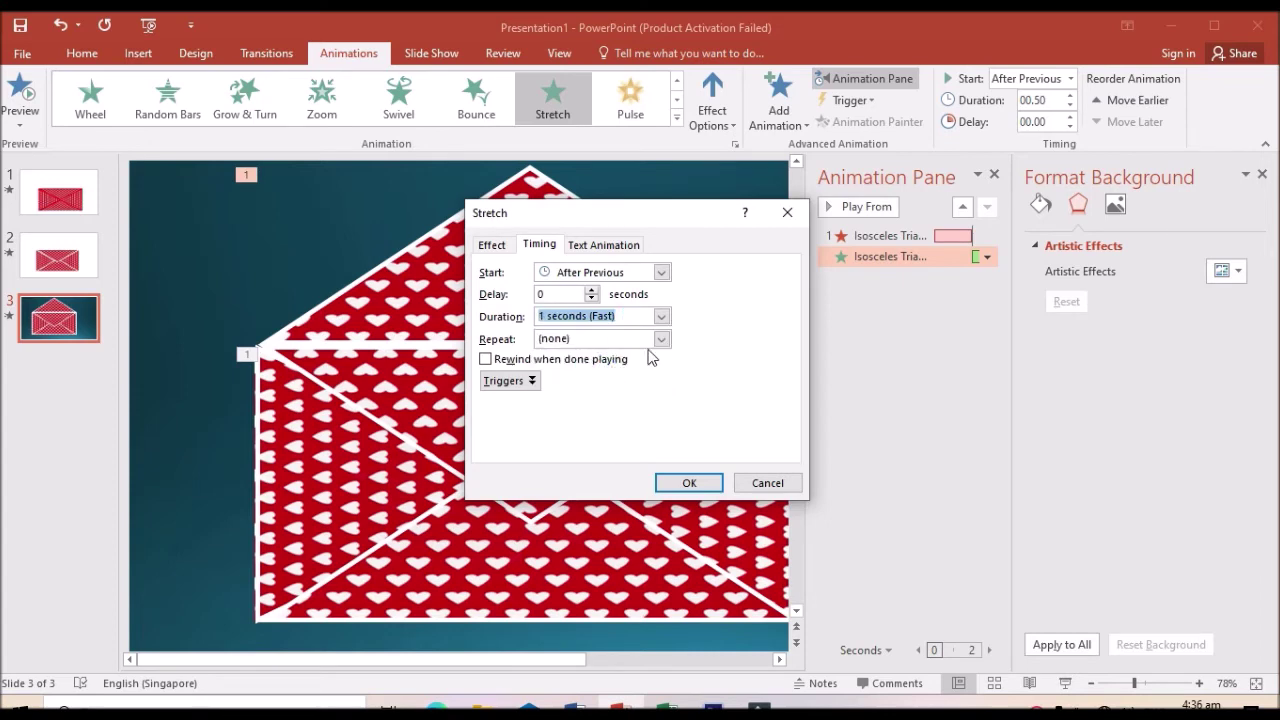
pyautogui.click(689, 482)
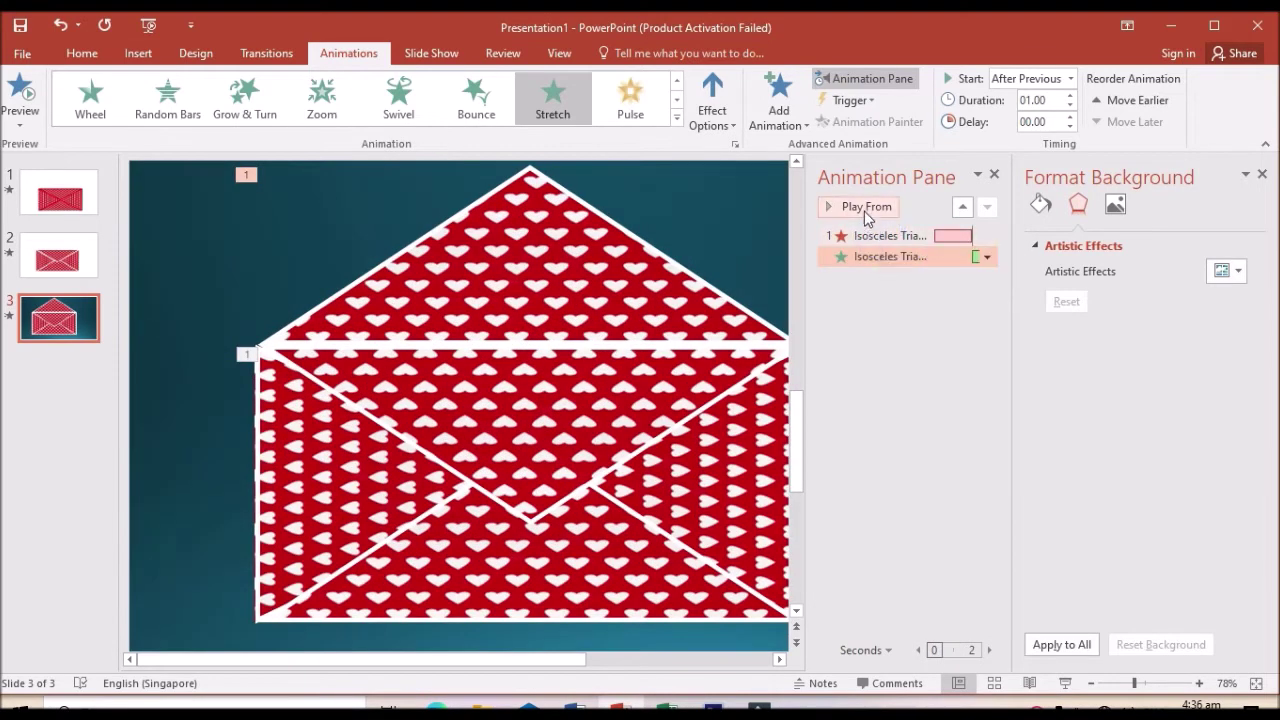
# Preview the slide's animations and reselect the flap's Collapse animation
pyautogui.click(857, 206)
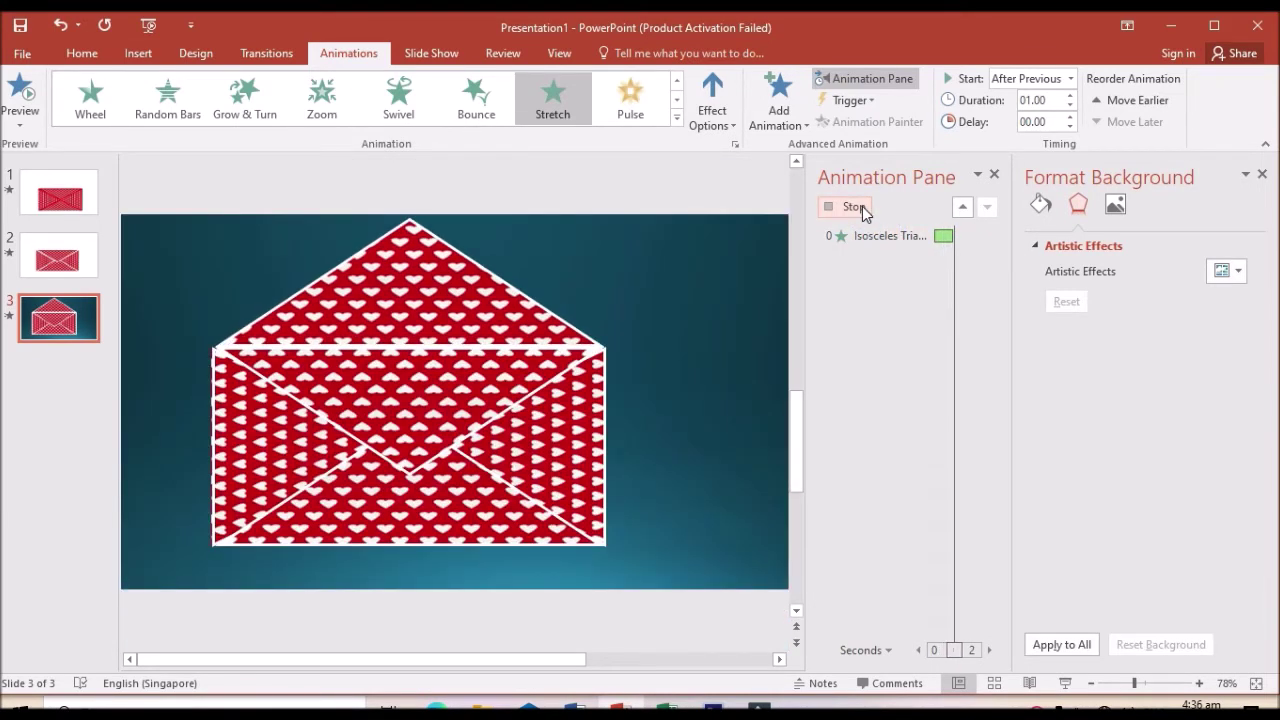
pyautogui.click(875, 235)
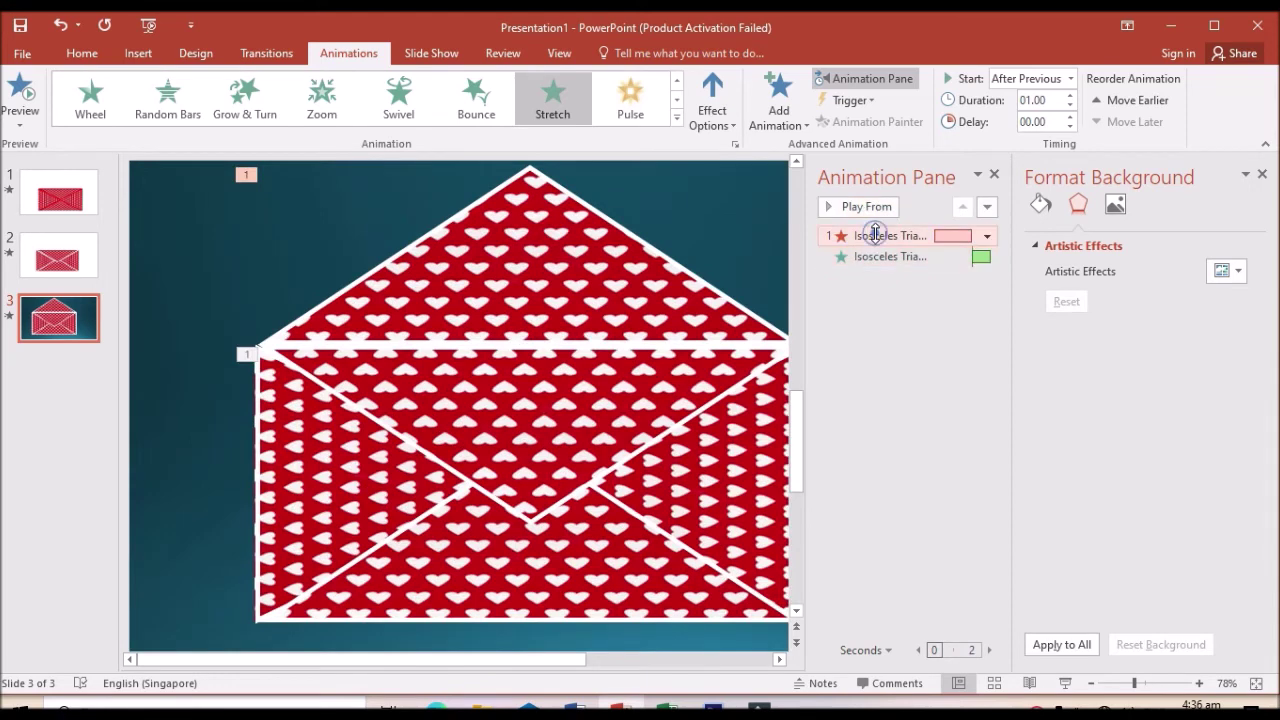
pyautogui.click(857, 206)
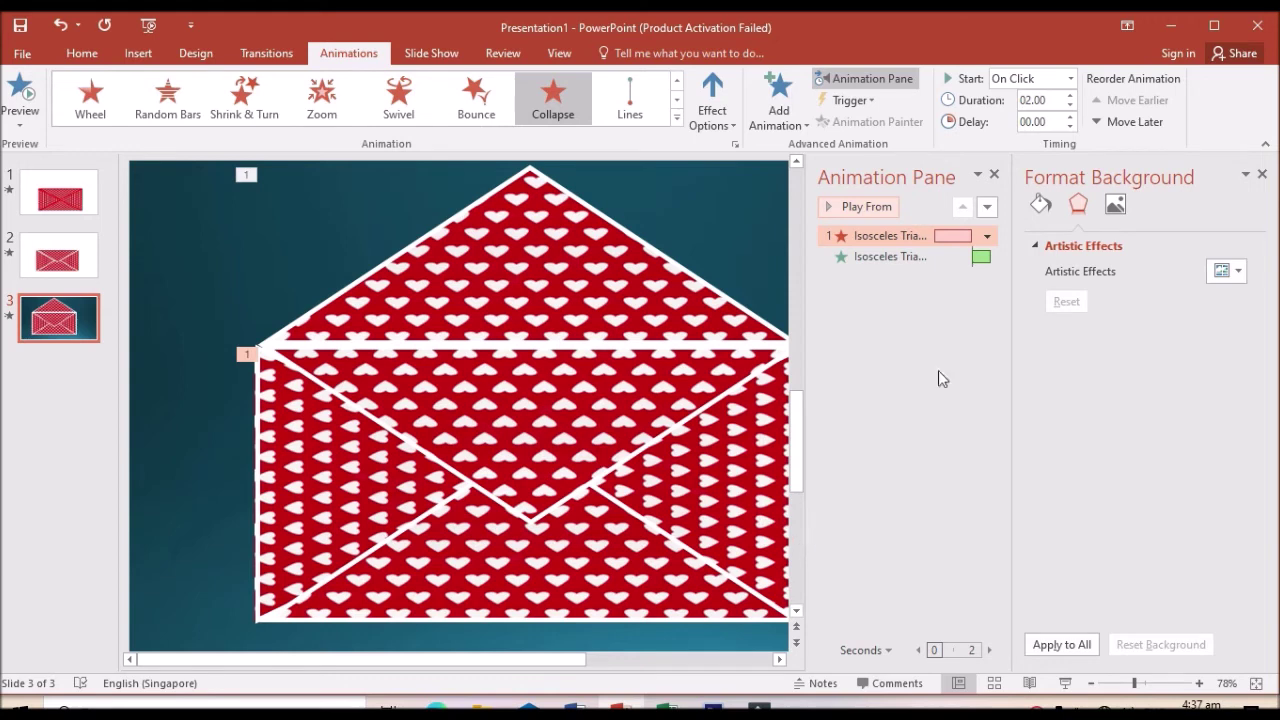
# Close the Format Background panel and select the lower envelope triangle
pyautogui.click(1262, 175)
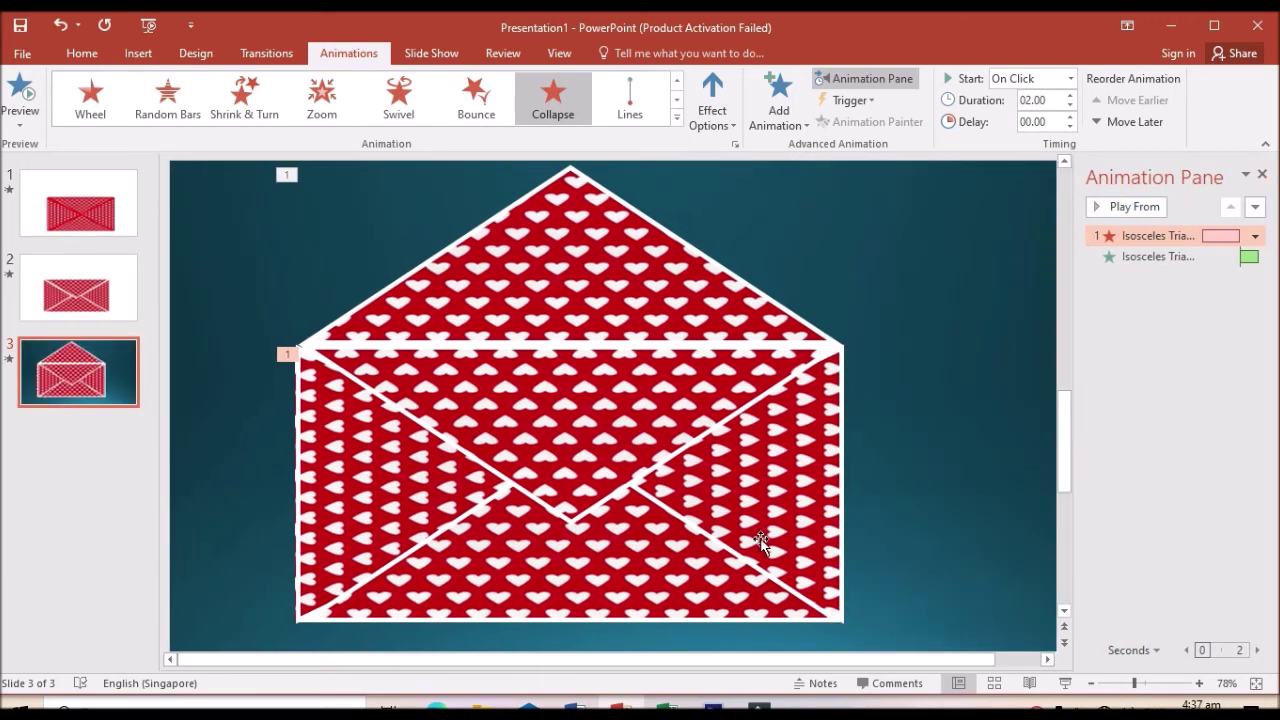
pyautogui.click(575, 420)
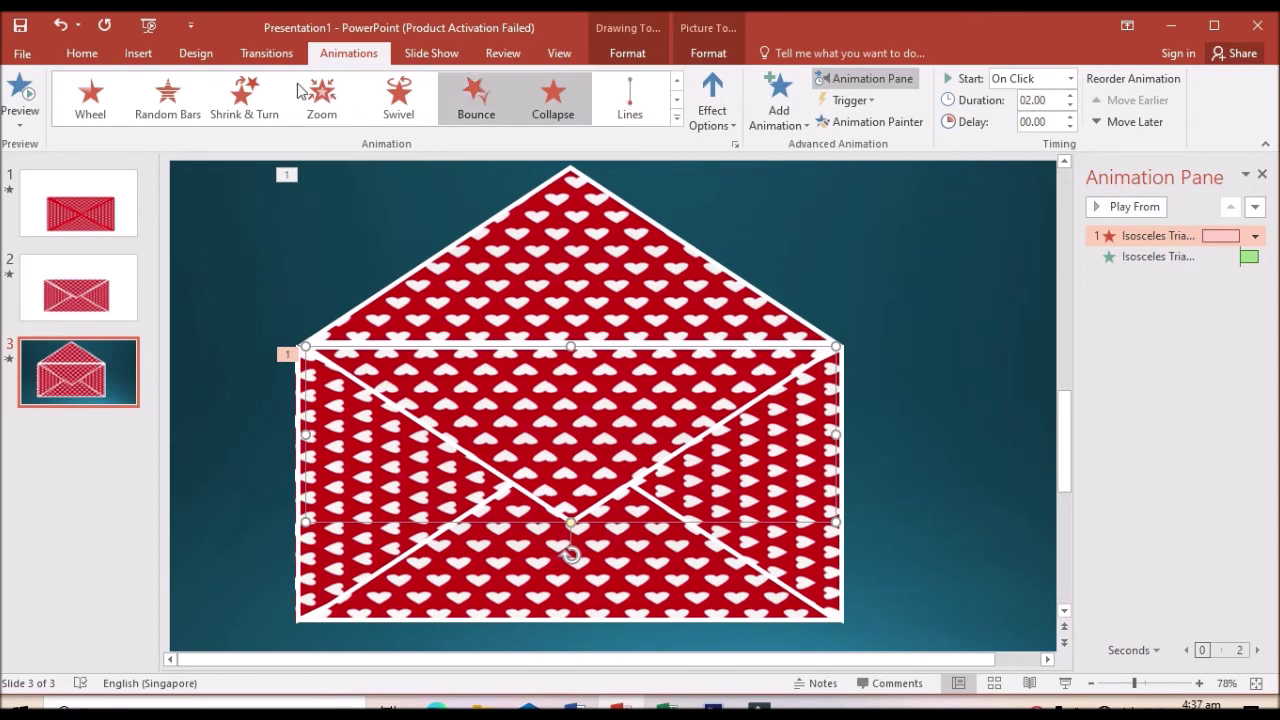
# Hide Isosceles Triangle 6 in the Selection Pane and select the Picture 2 birthday card
pyautogui.click(84, 56)
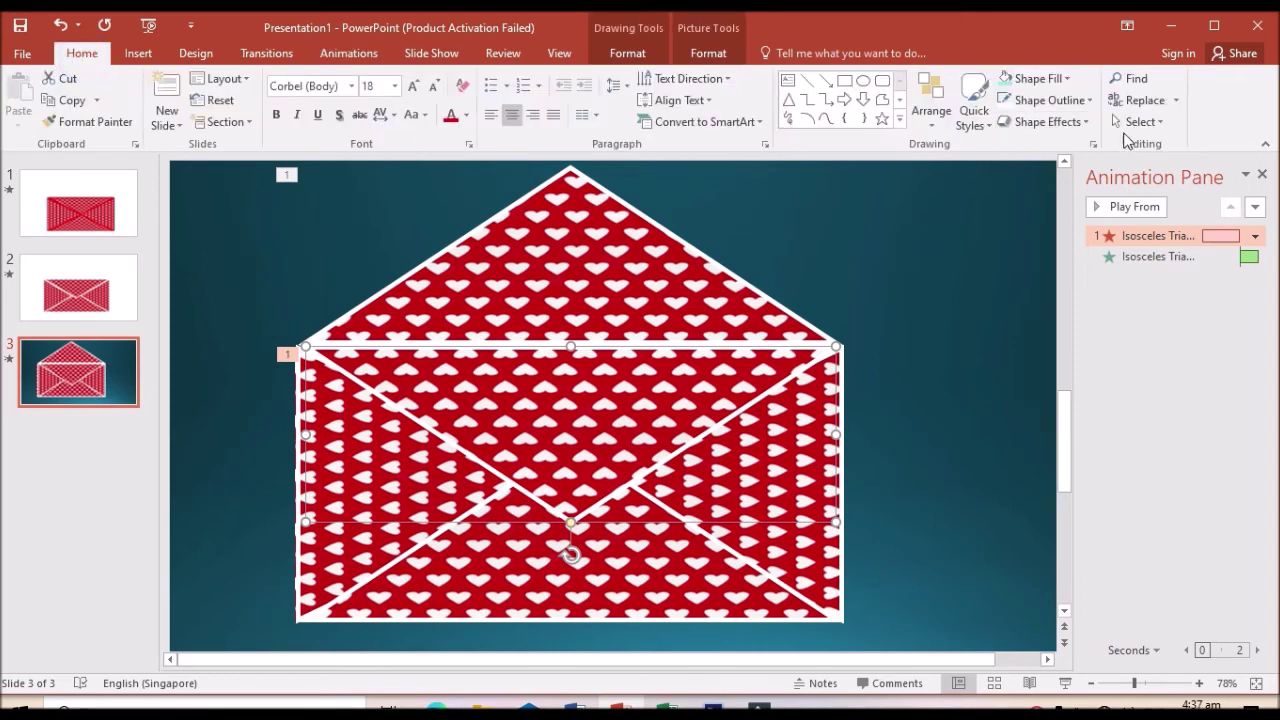
pyautogui.click(1150, 122)
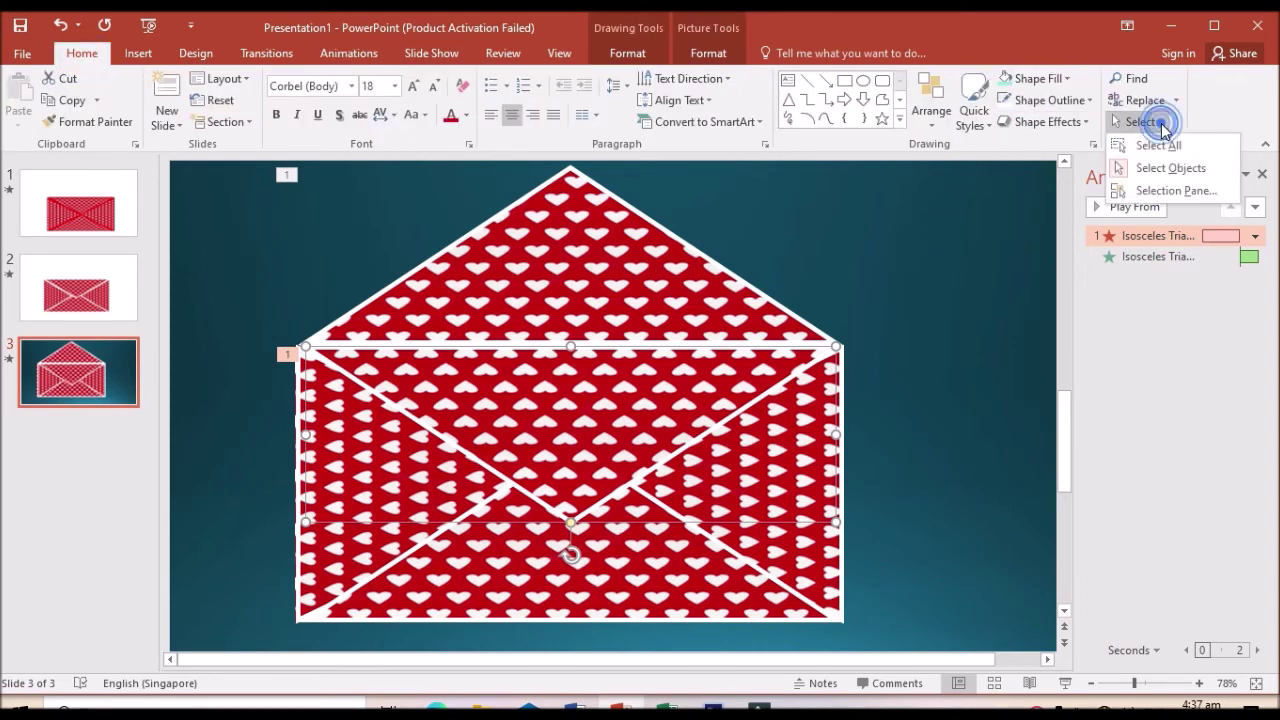
pyautogui.click(1176, 189)
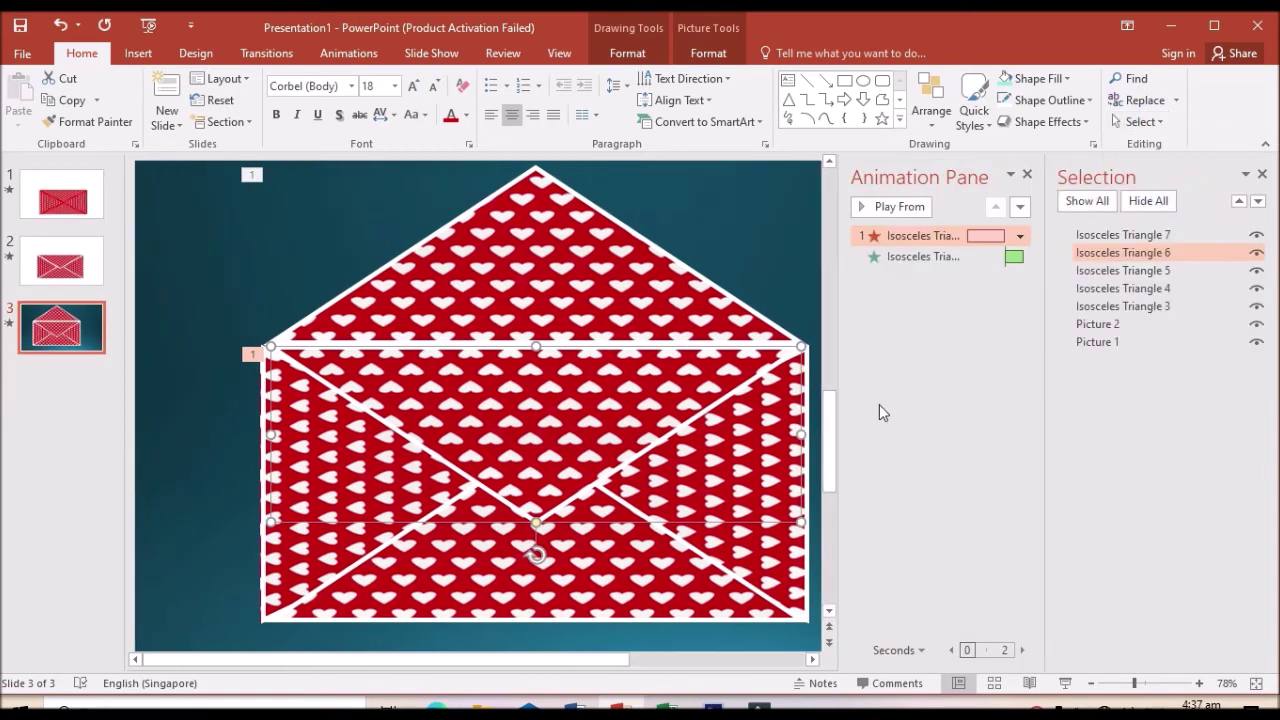
pyautogui.click(579, 390)
pyautogui.click(1256, 253)
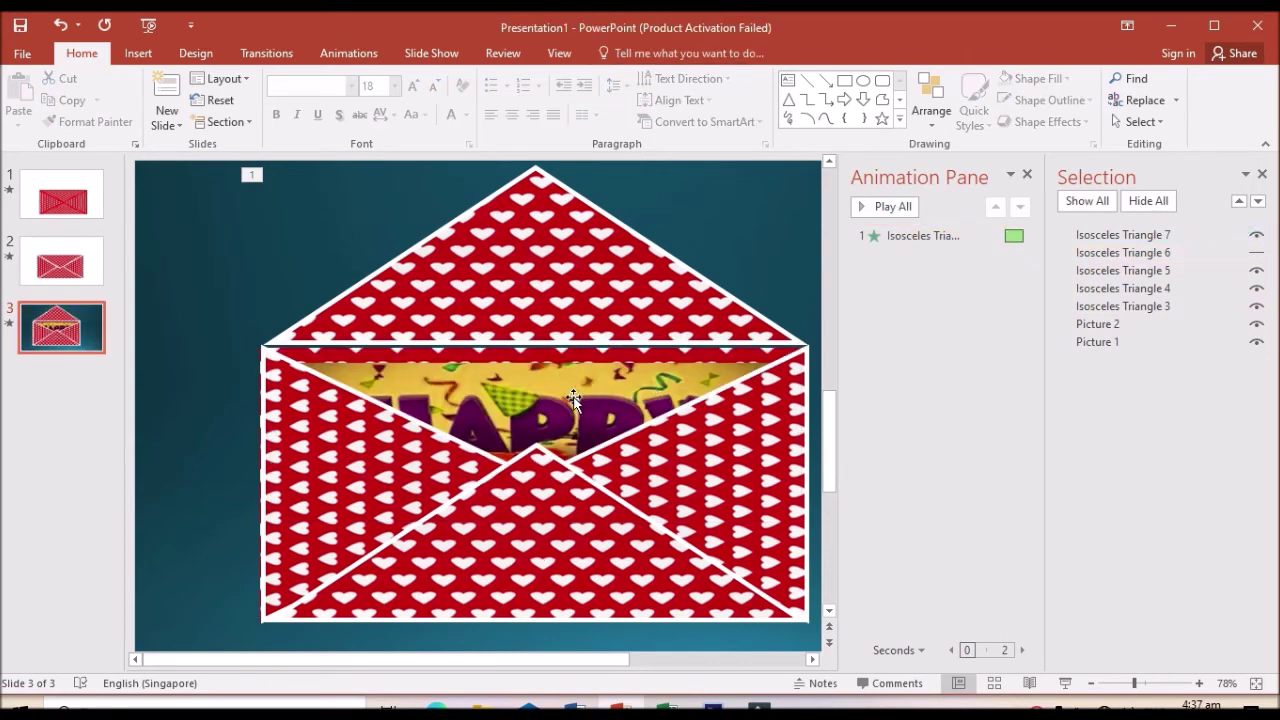
pyautogui.click(570, 398)
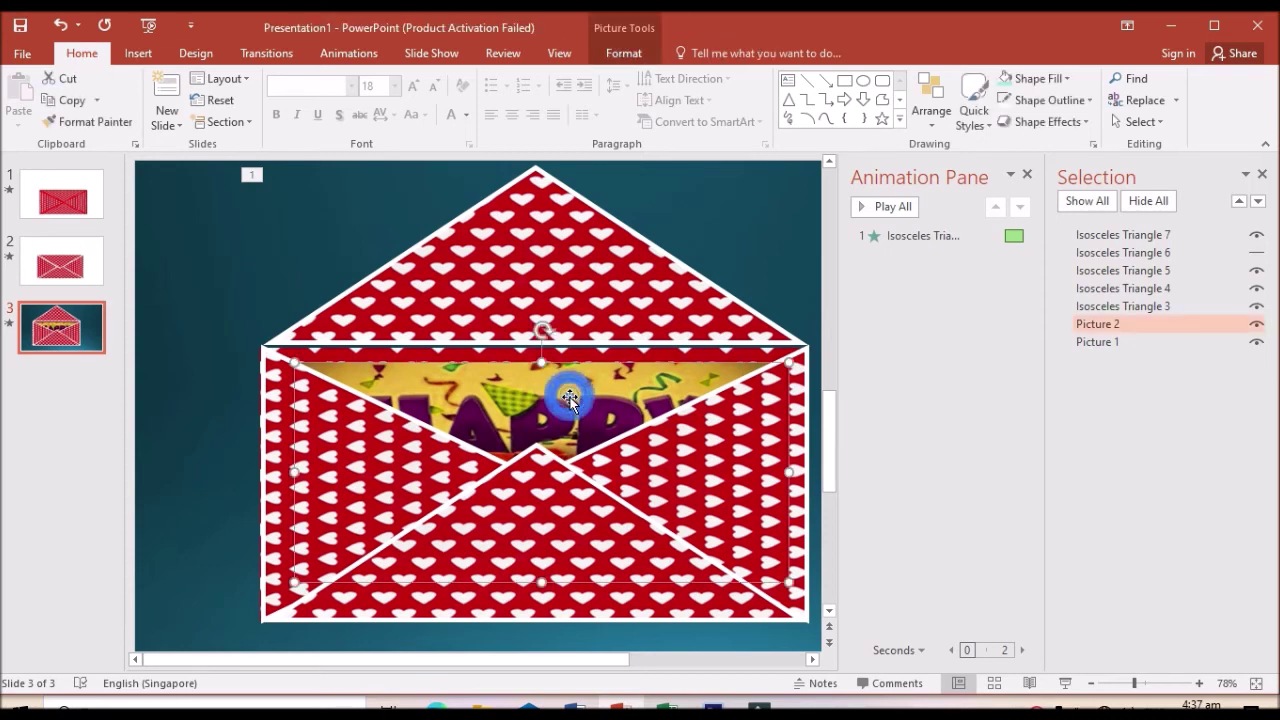
# Apply the Up line motion path to Picture 2 and select its animation
pyautogui.click(347, 53)
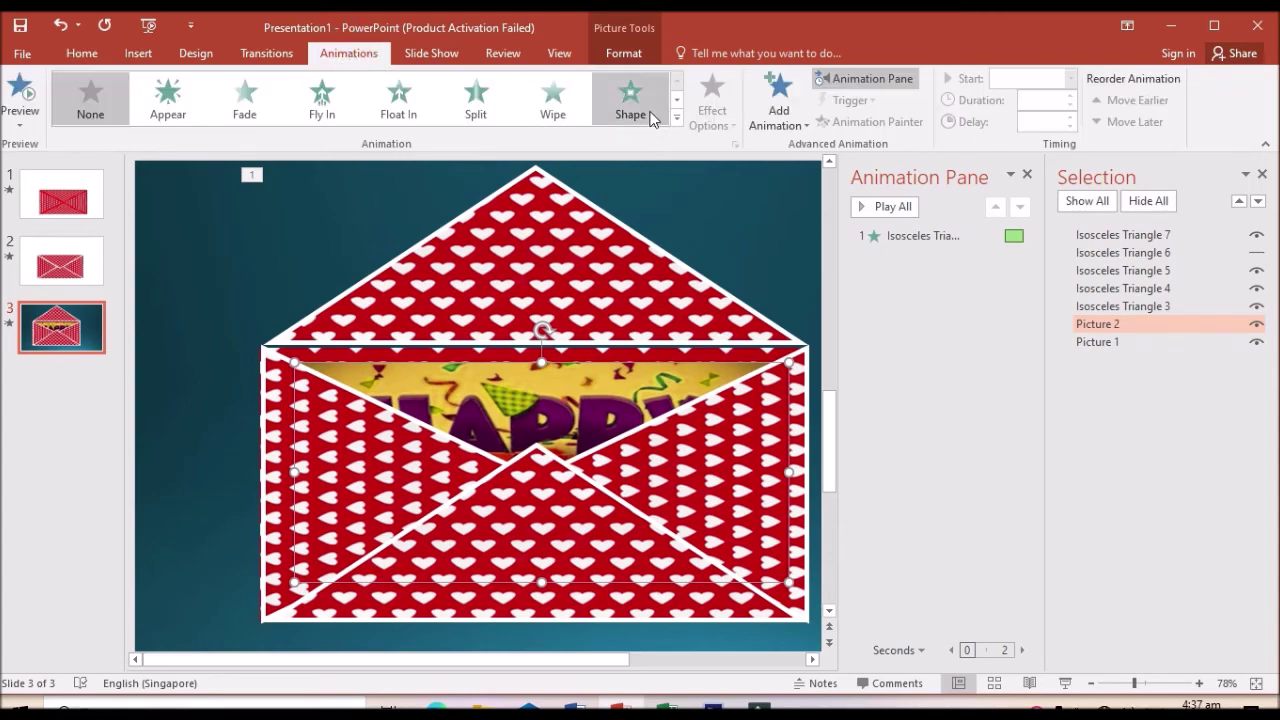
pyautogui.click(676, 117)
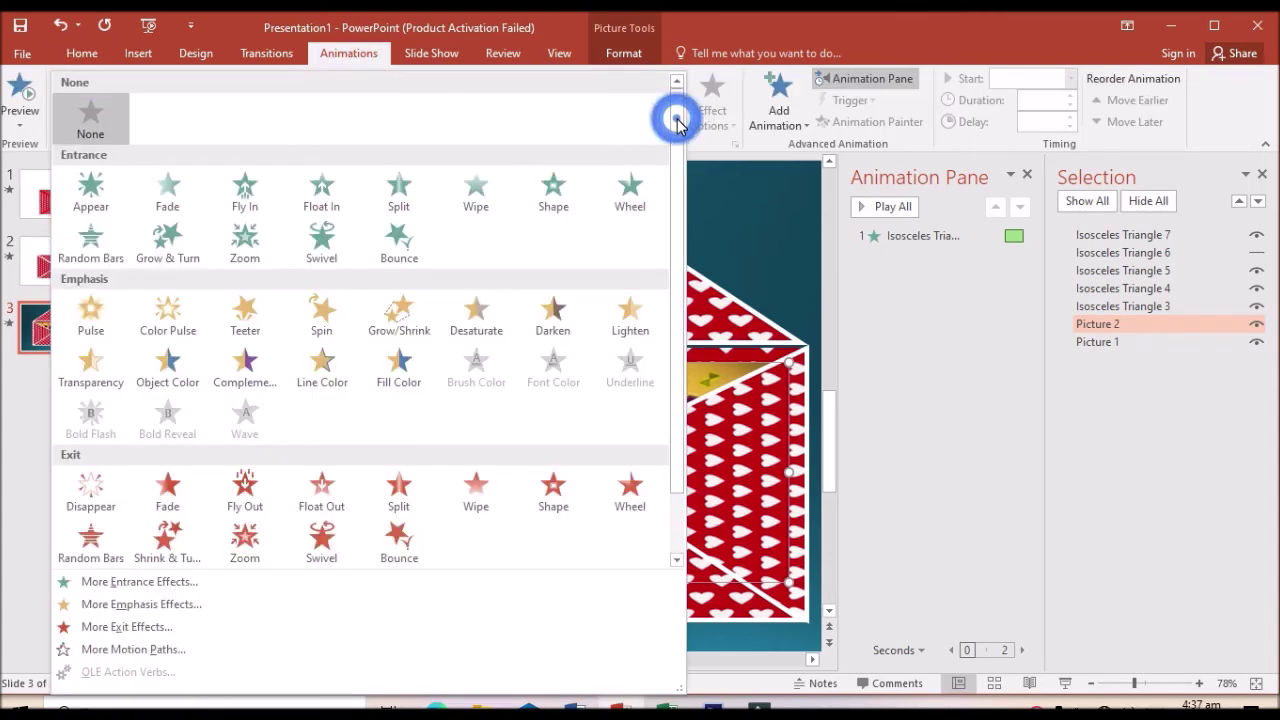
pyautogui.click(155, 650)
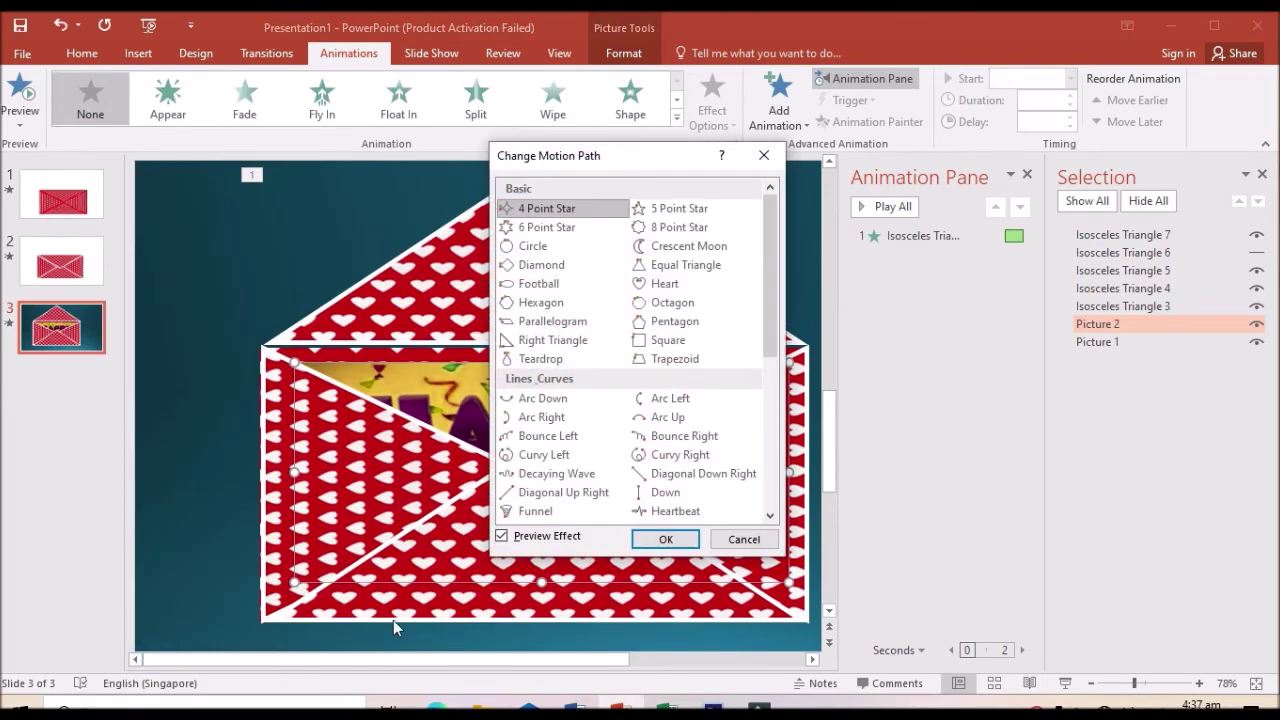
pyautogui.moveTo(771, 350); pyautogui.dragTo(772, 468)
pyautogui.click(668, 405)
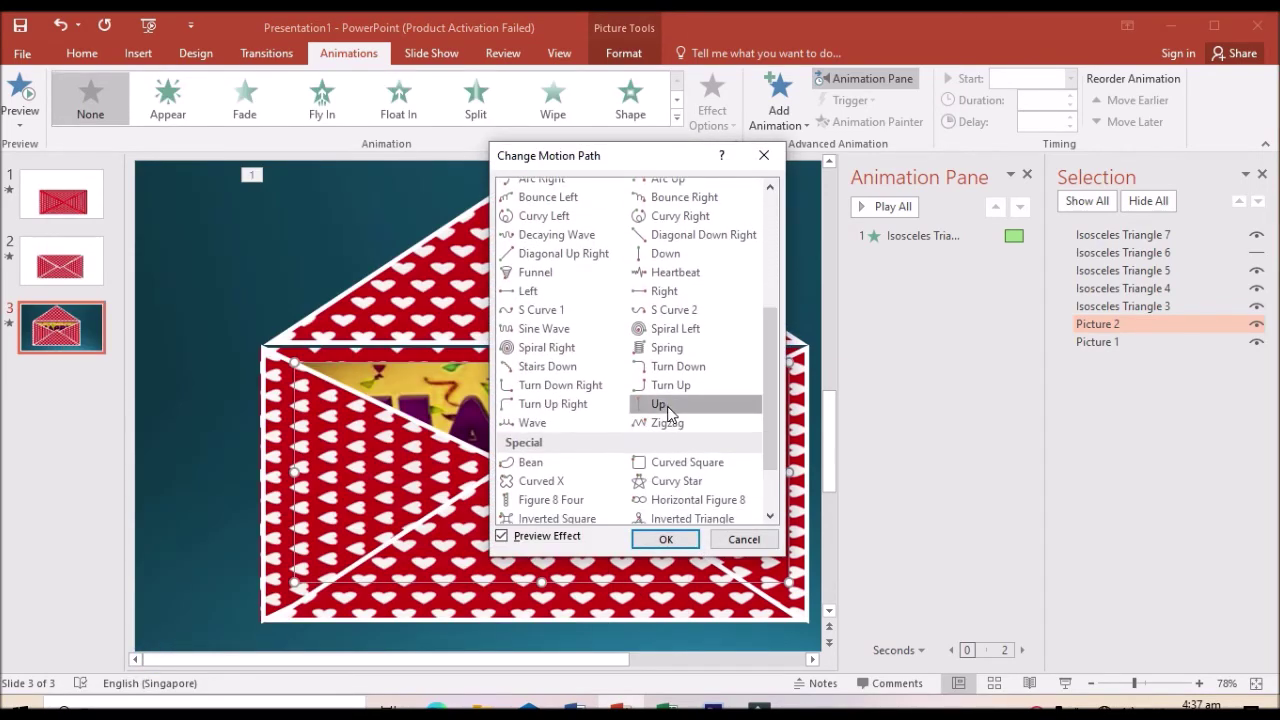
pyautogui.click(666, 539)
pyautogui.click(1022, 281)
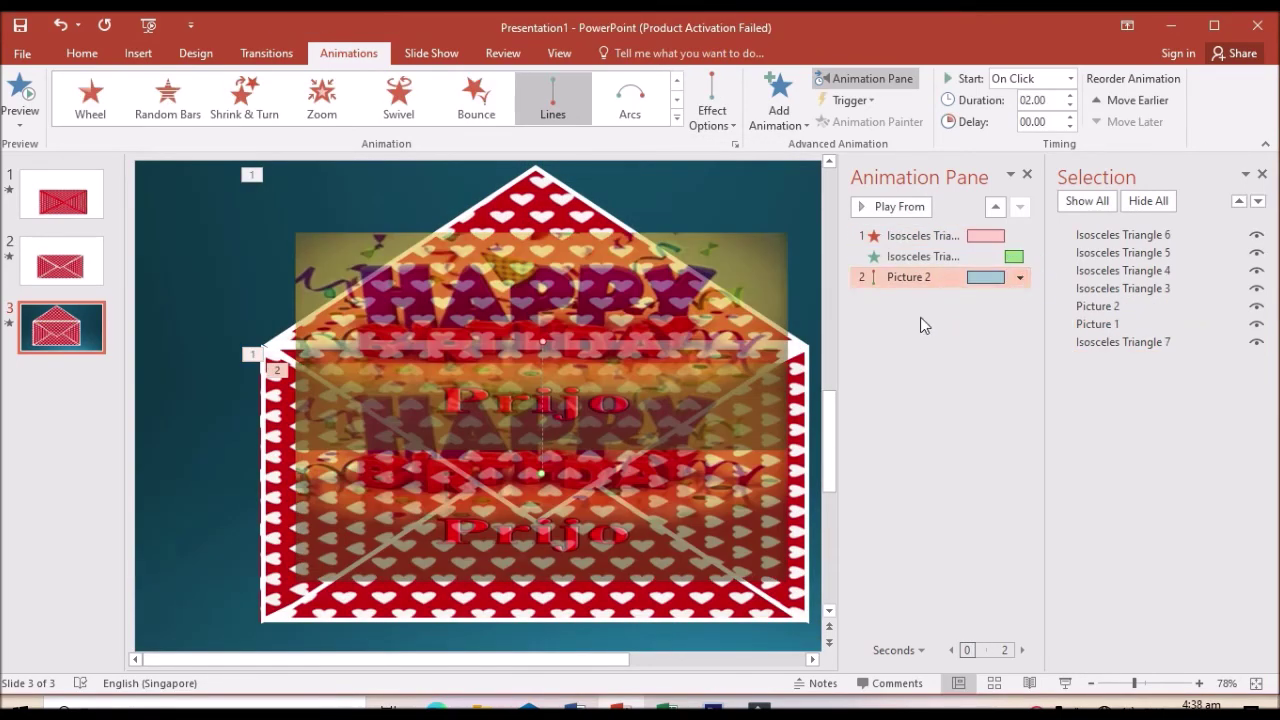
# Set Picture 2's Up path to start After Previous, Smooth end 0, 2-second duration
pyautogui.click(1021, 279)
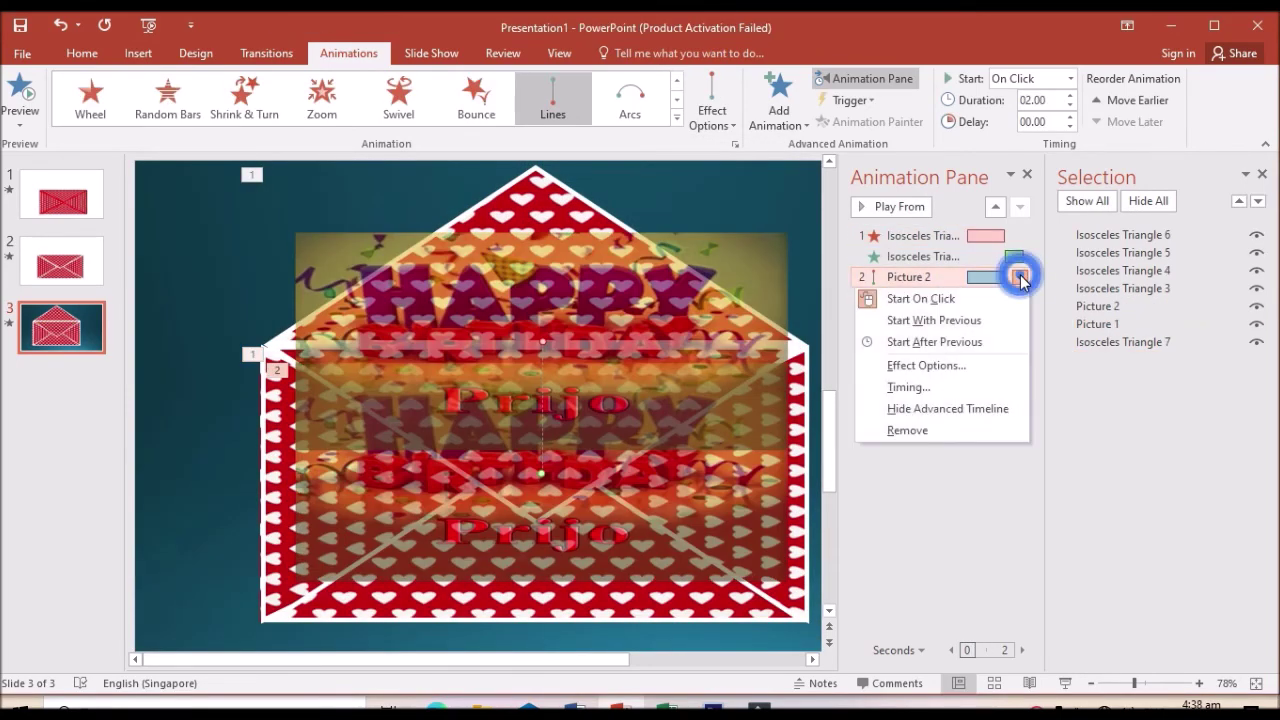
pyautogui.click(921, 342)
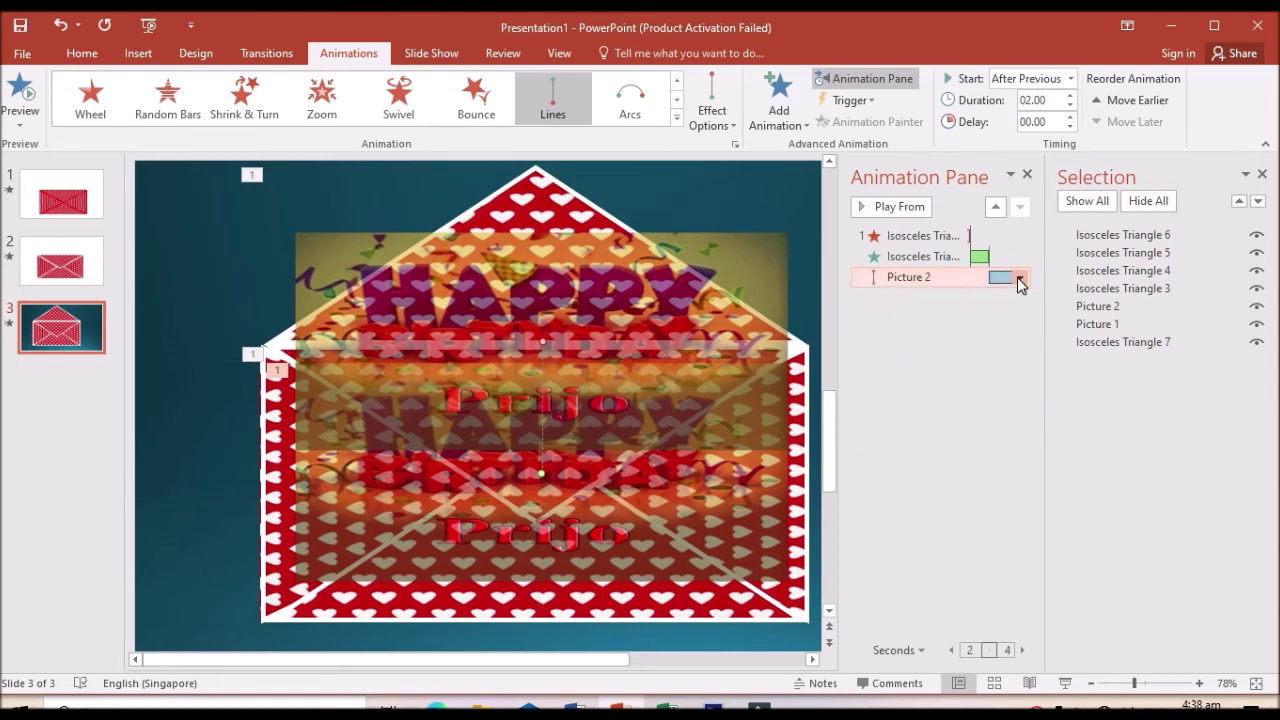
pyautogui.click(1020, 278)
pyautogui.click(910, 366)
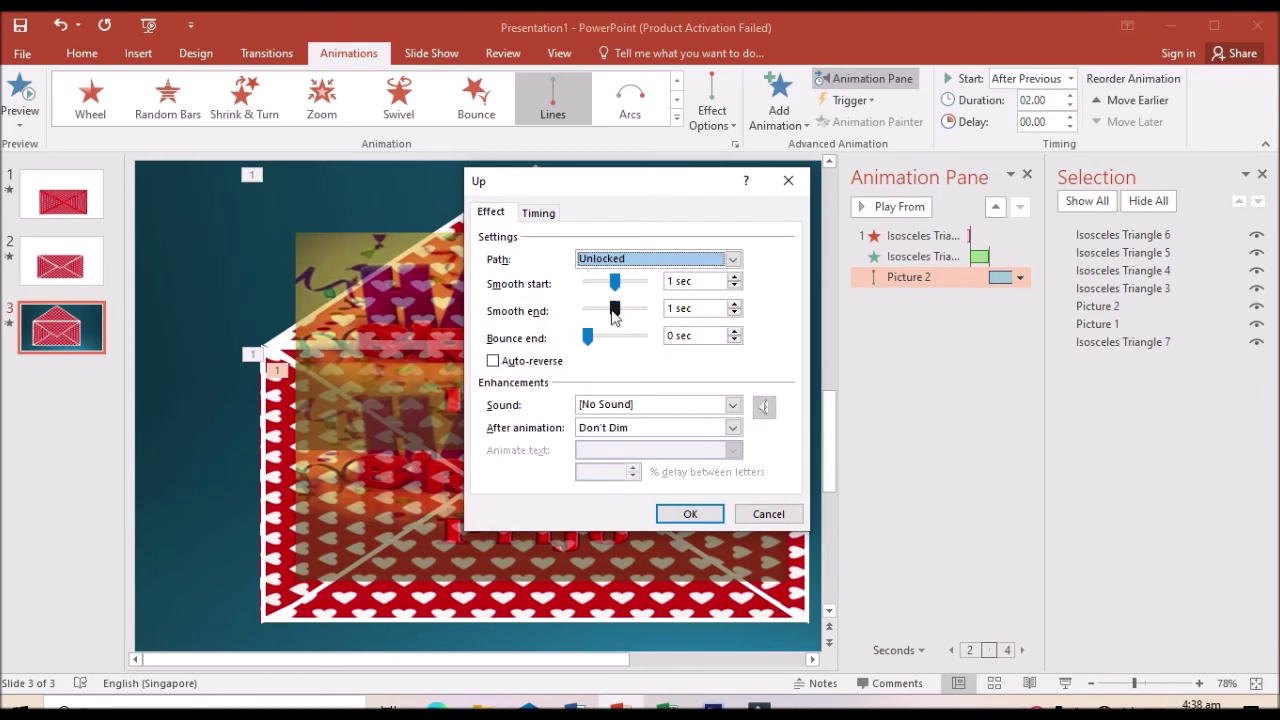
pyautogui.moveTo(614, 311); pyautogui.dragTo(580, 311)
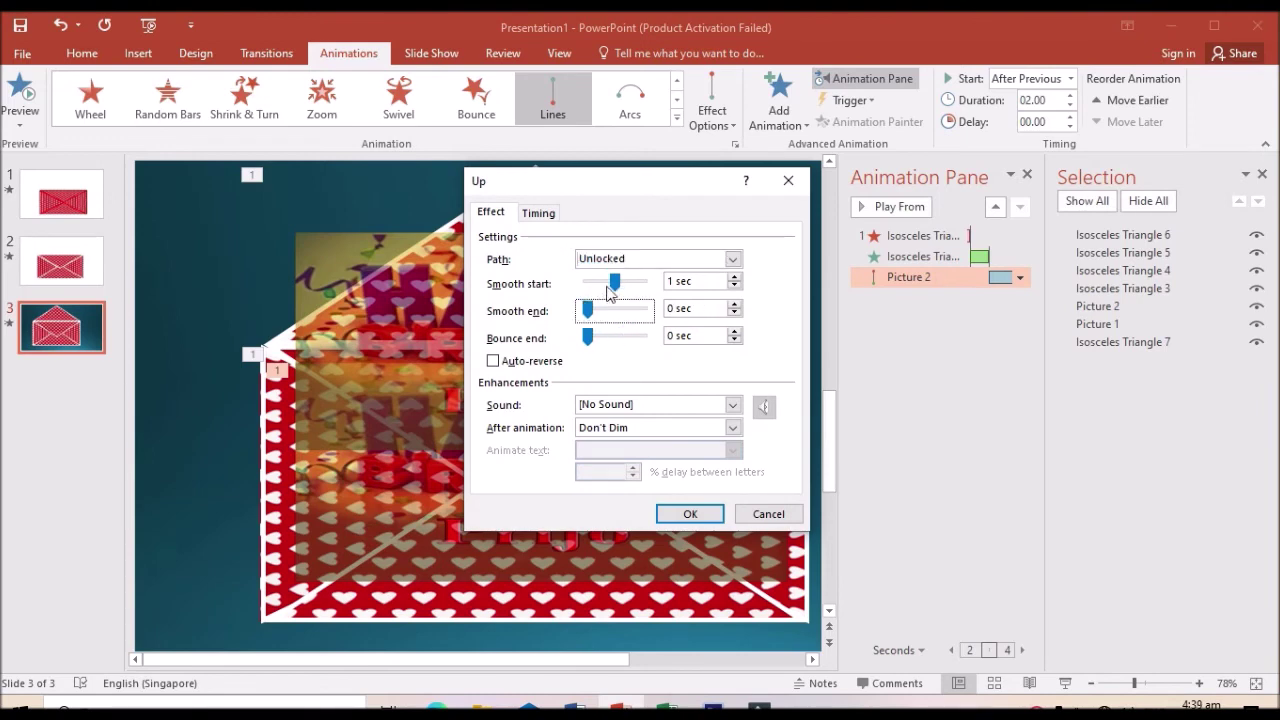
pyautogui.click(539, 213)
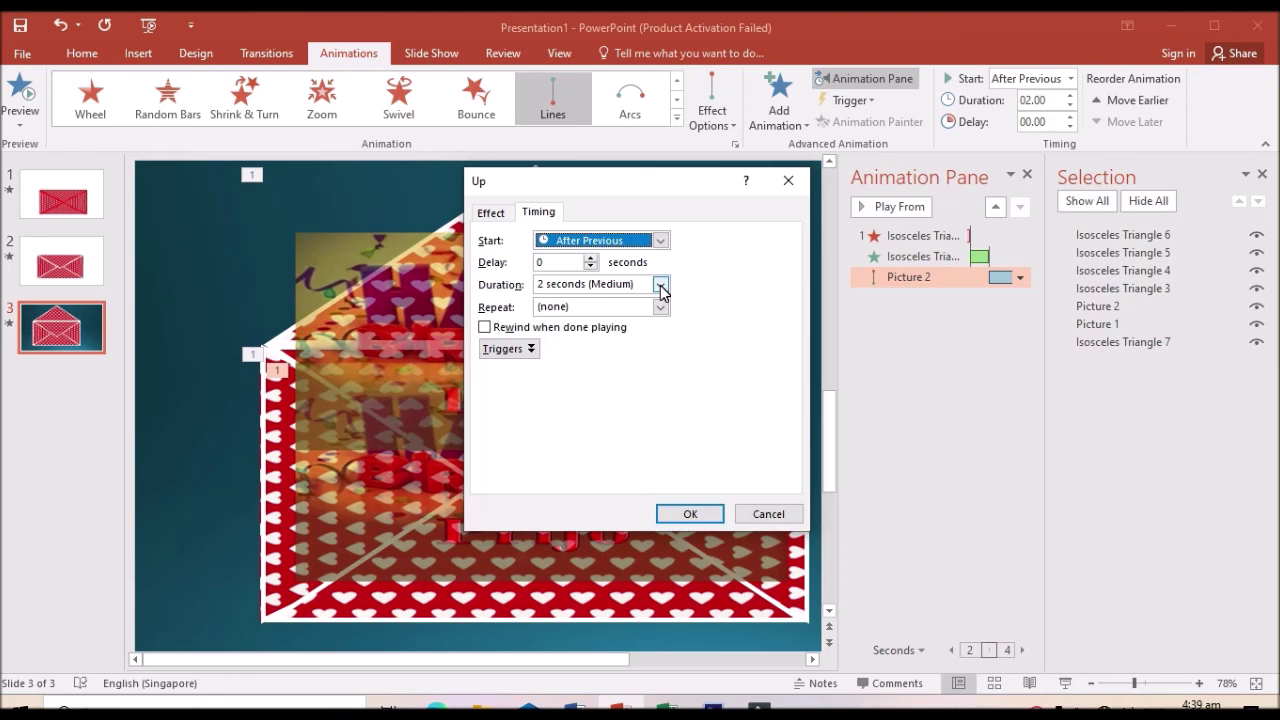
pyautogui.click(661, 285)
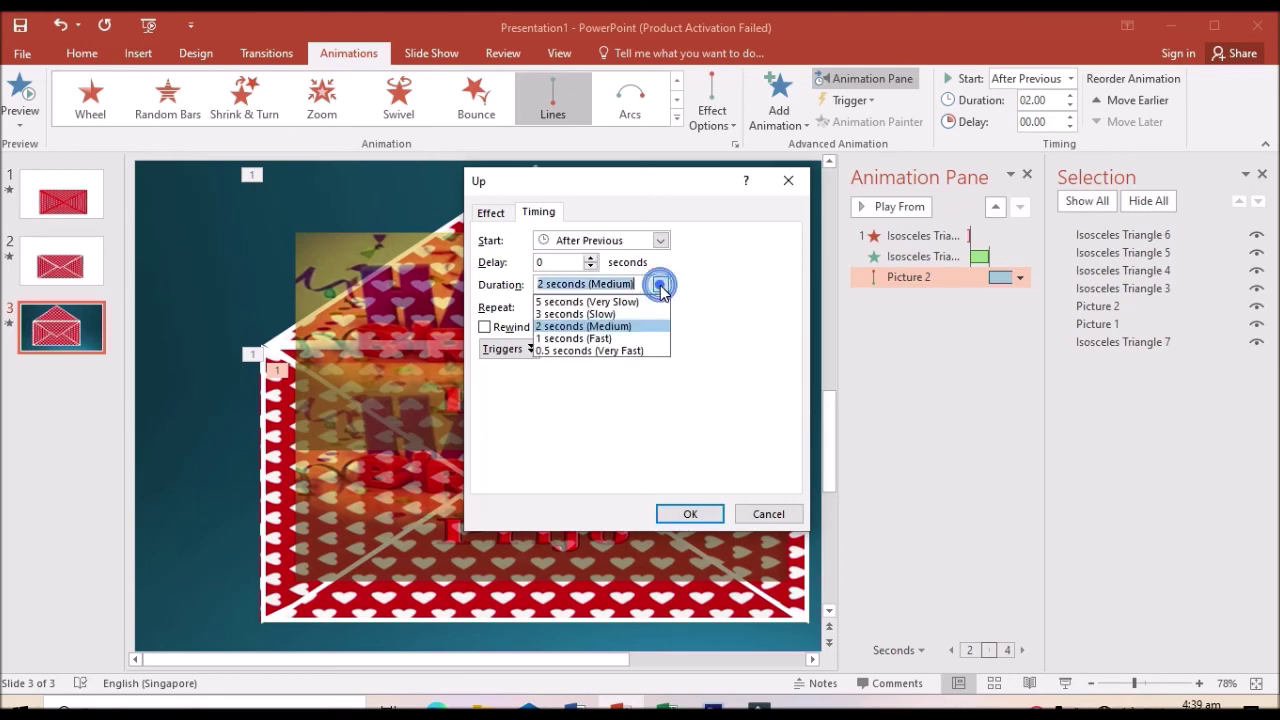
pyautogui.click(612, 329)
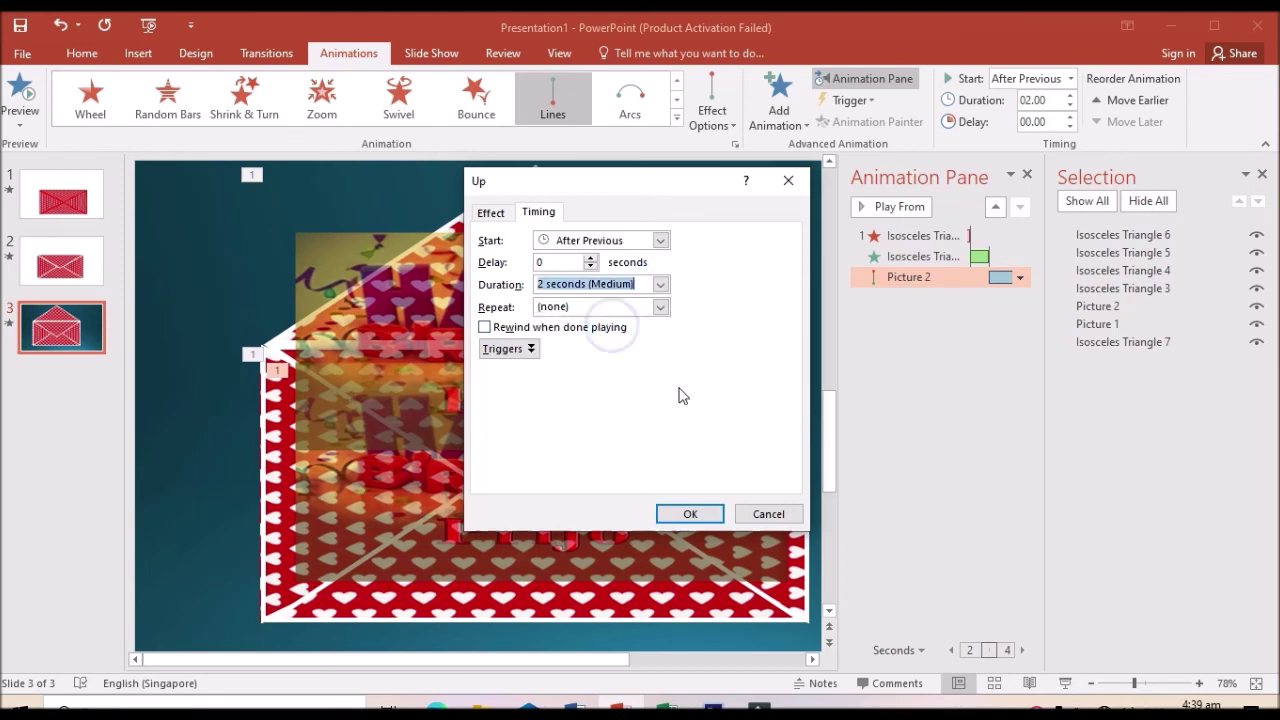
pyautogui.click(690, 514)
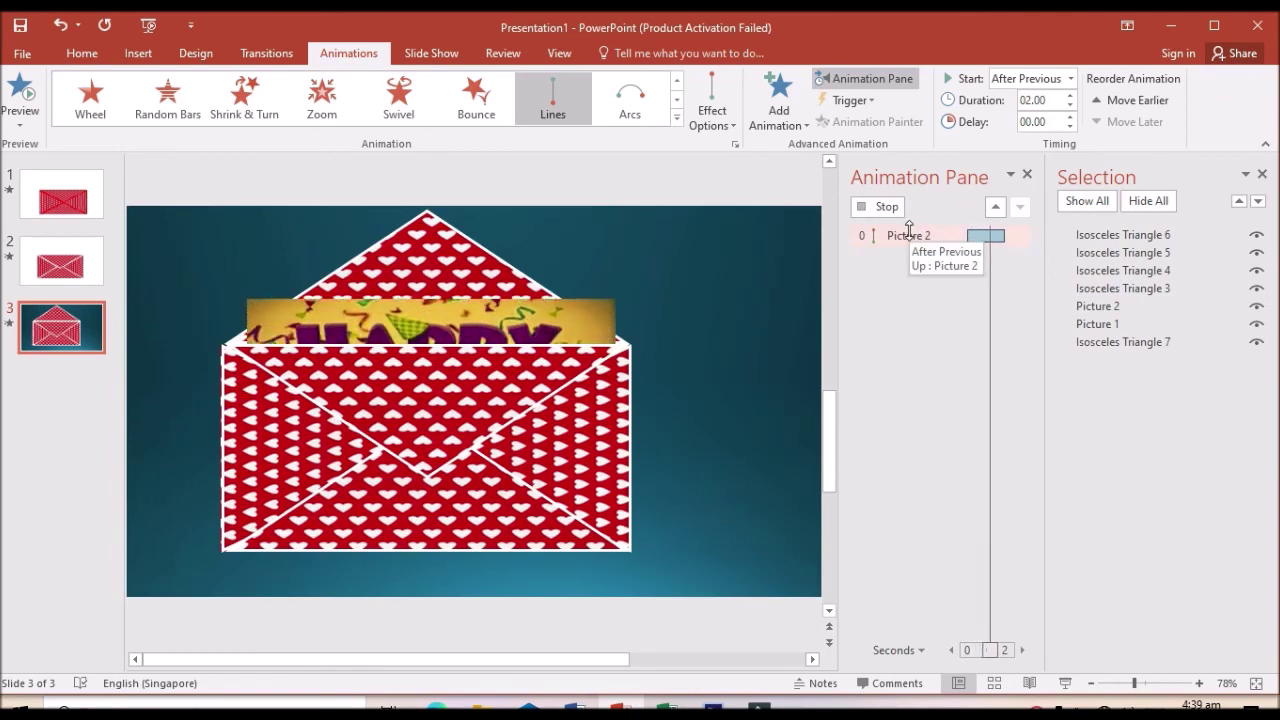
pyautogui.click(888, 208)
pyautogui.click(903, 235)
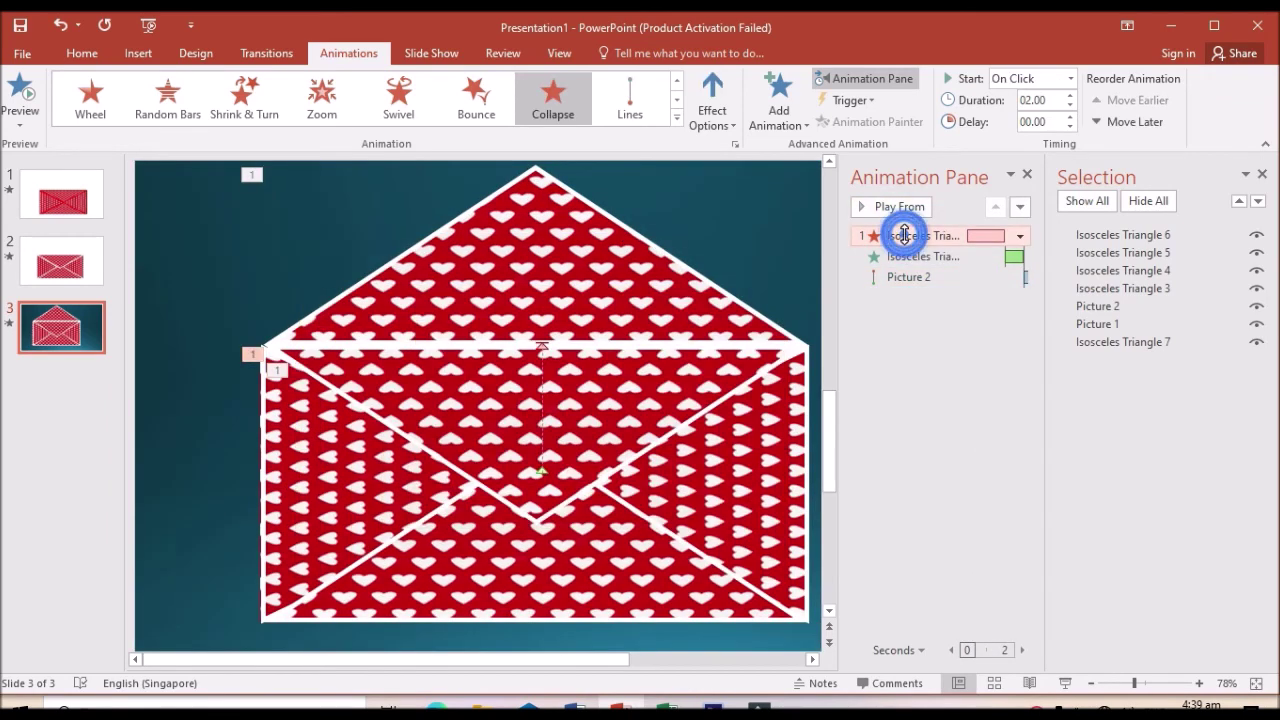
pyautogui.click(895, 208)
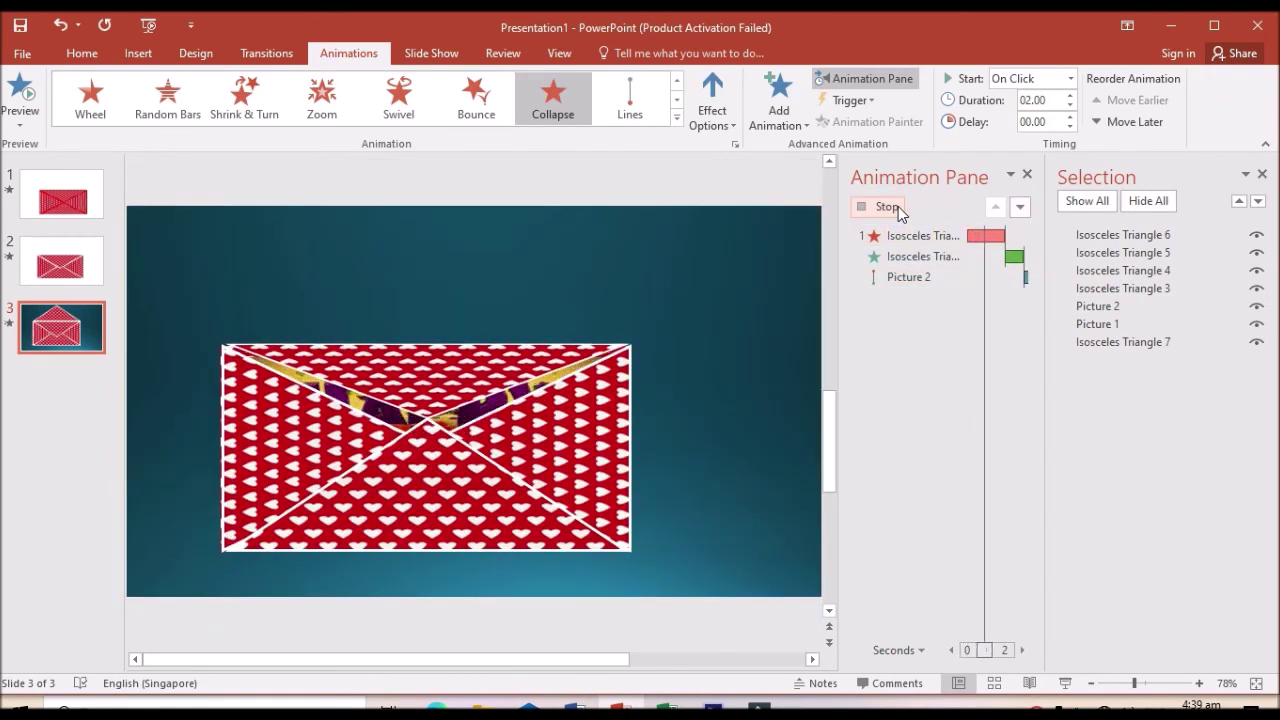